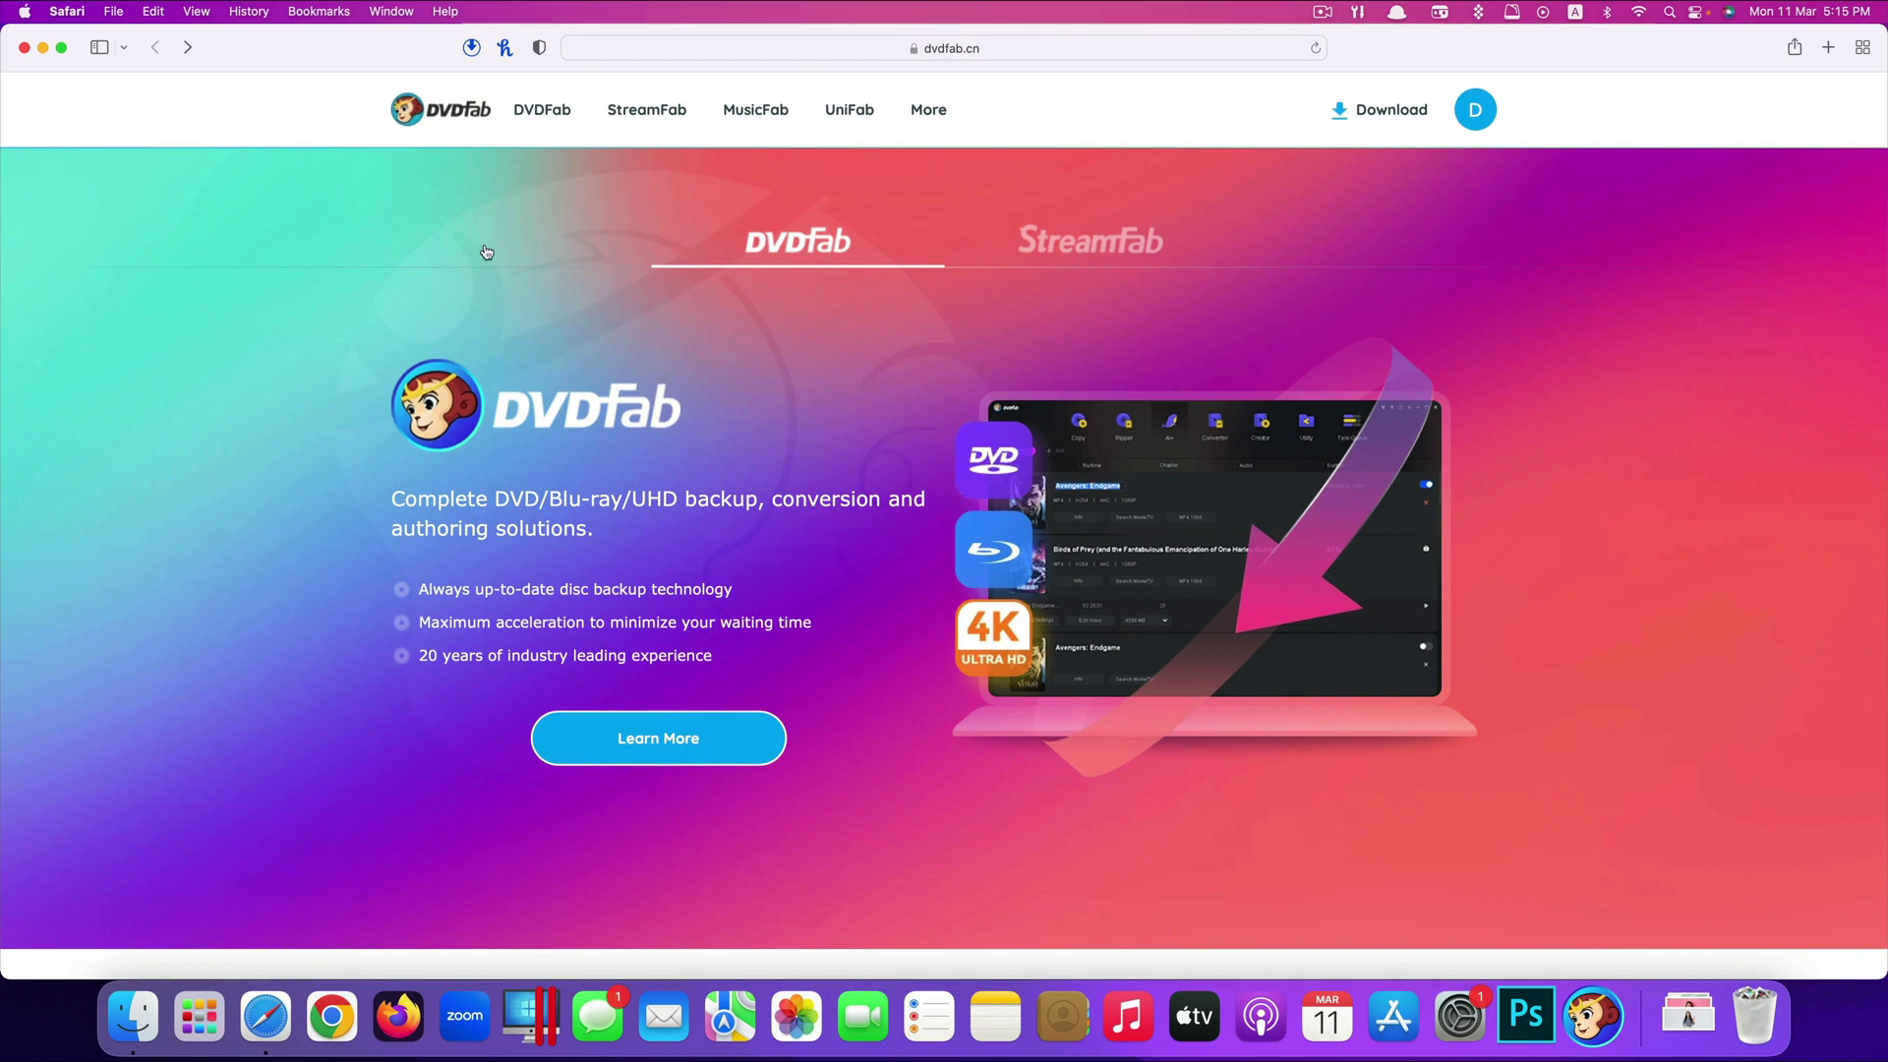
Step: From the DVD Ripper page, start the free Mac trial download for Intel-chip Macs
mouse_move(543, 116)
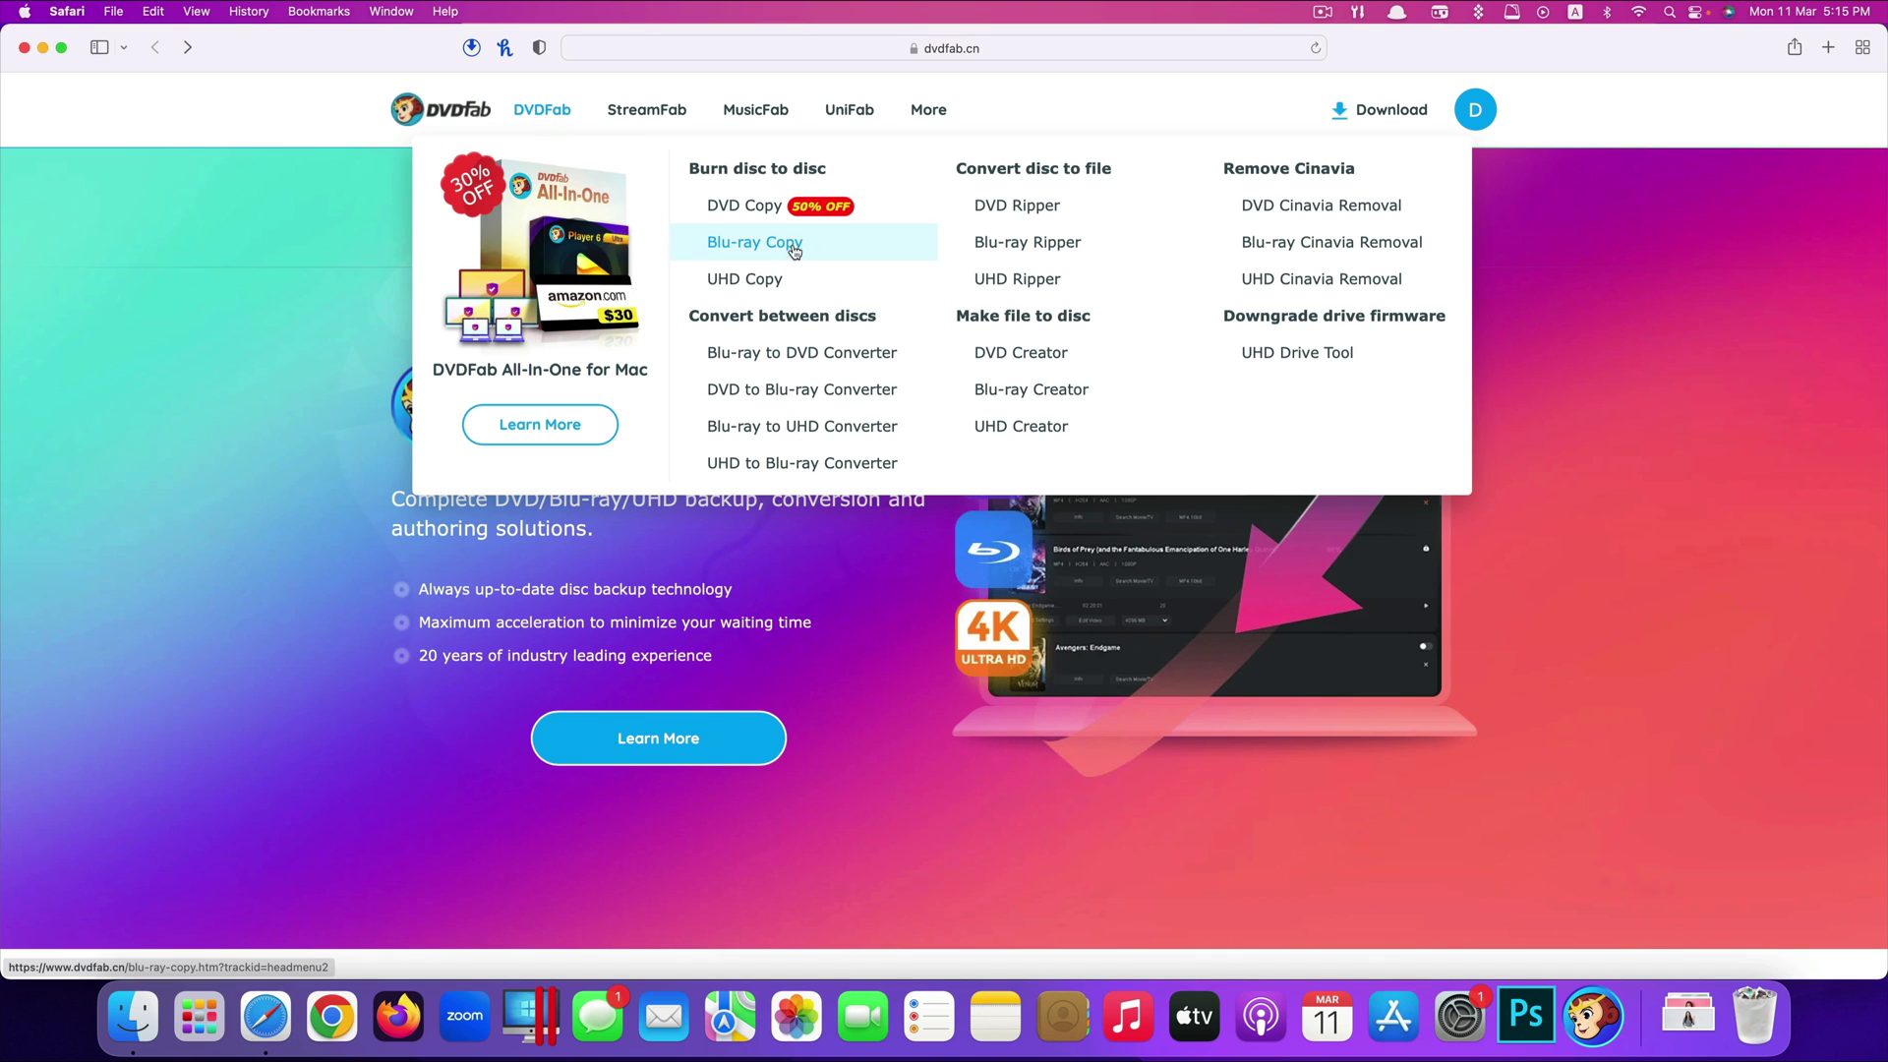
left_click(1035, 215)
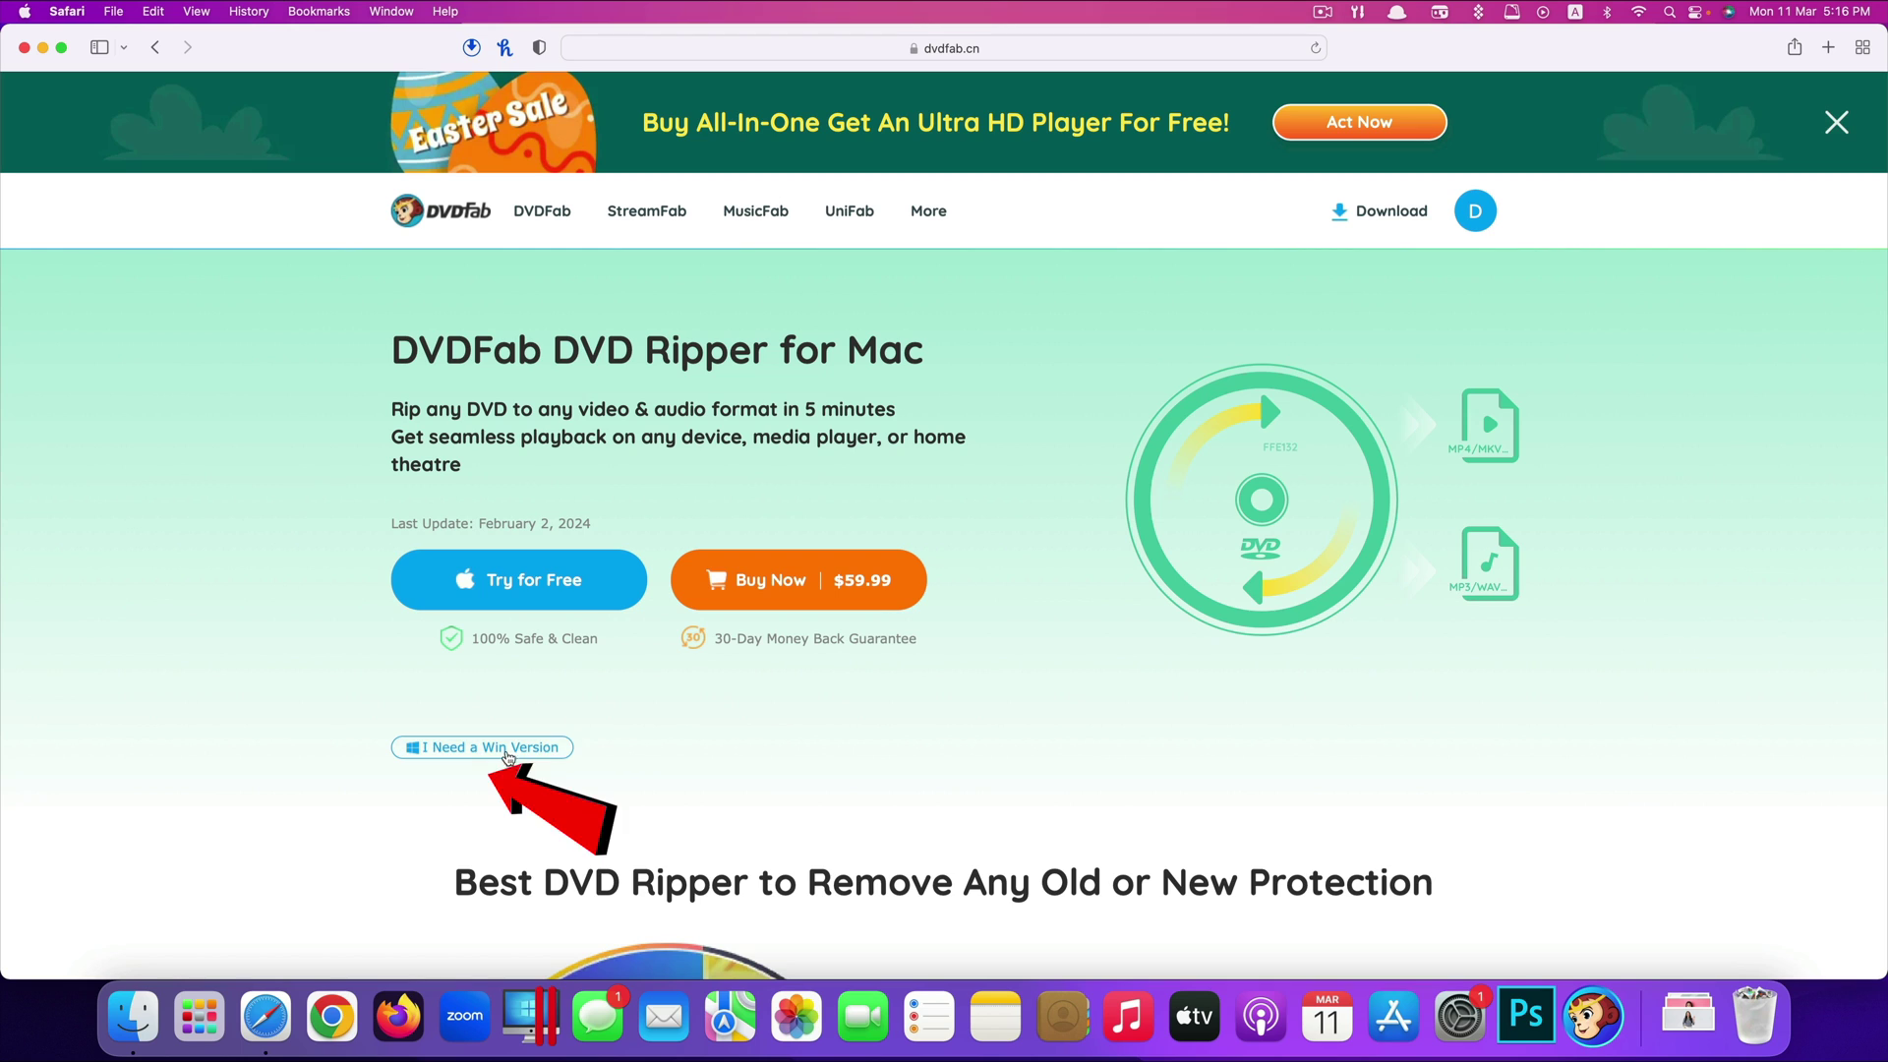
left_click(503, 754)
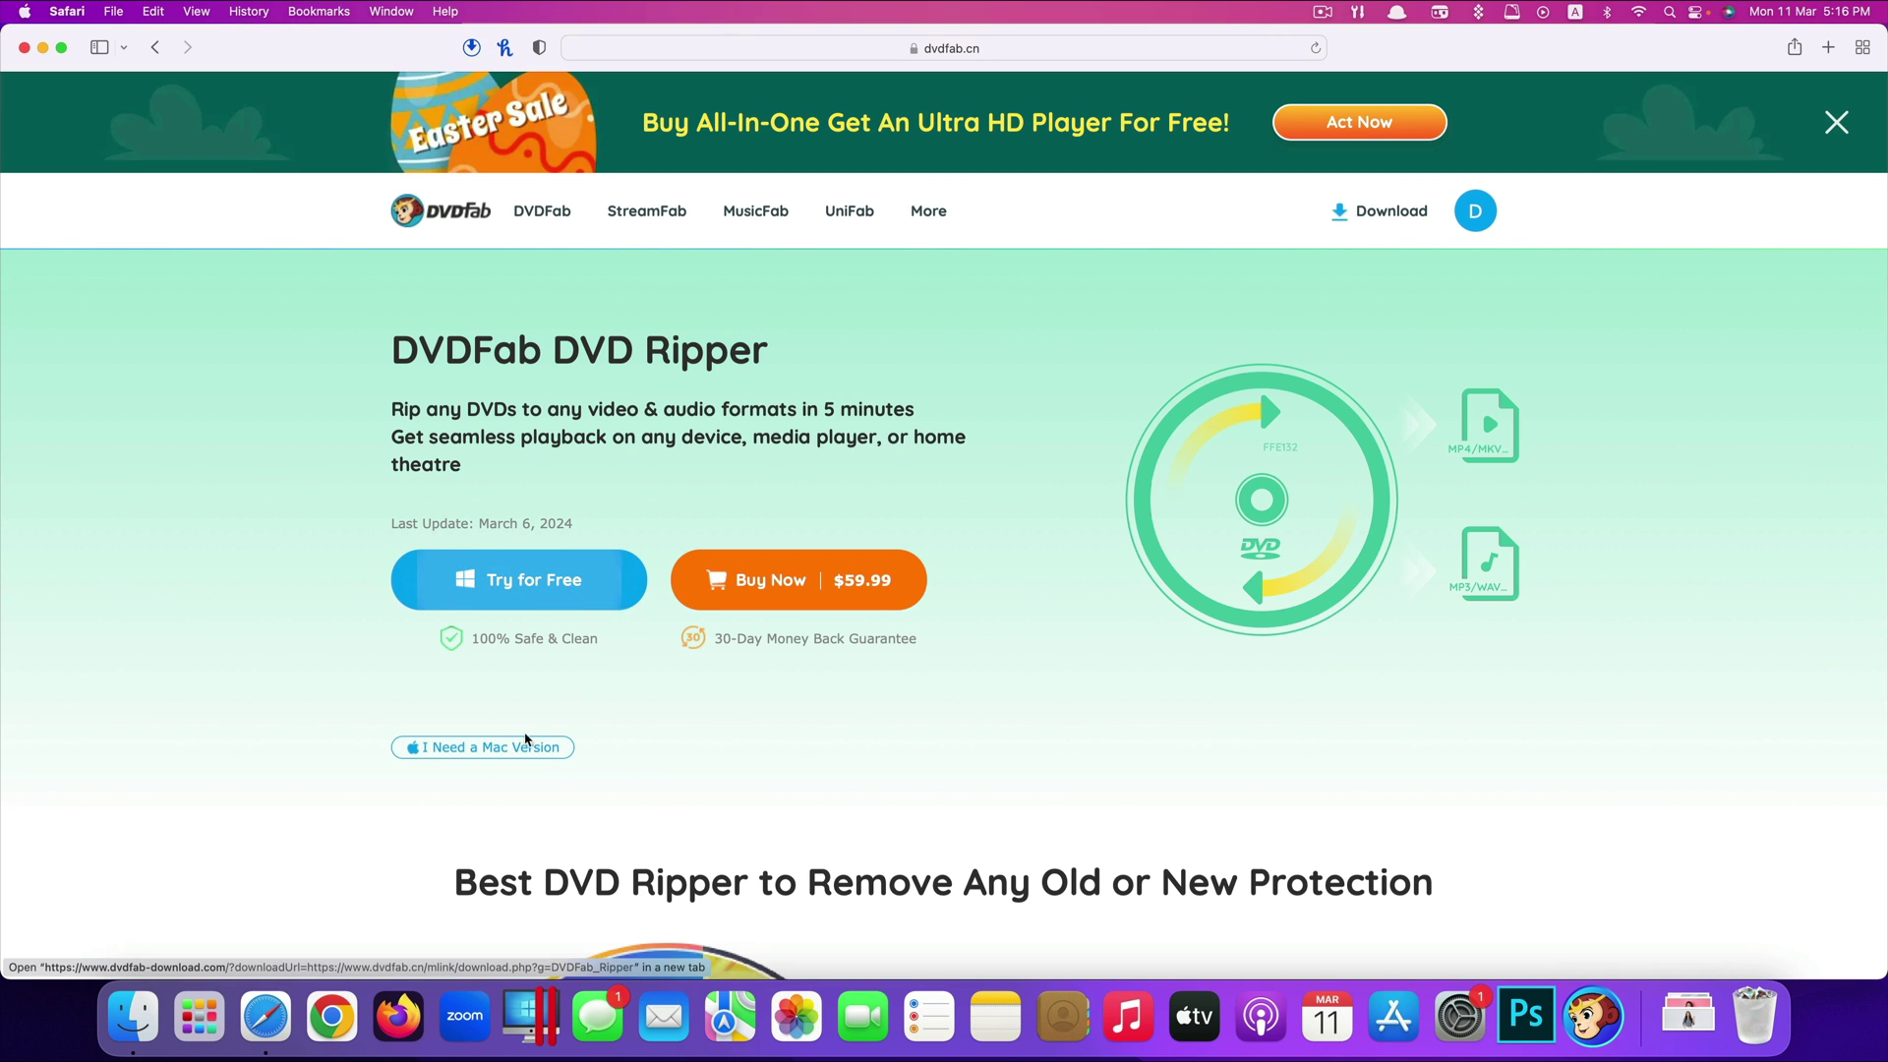
left_click(476, 751)
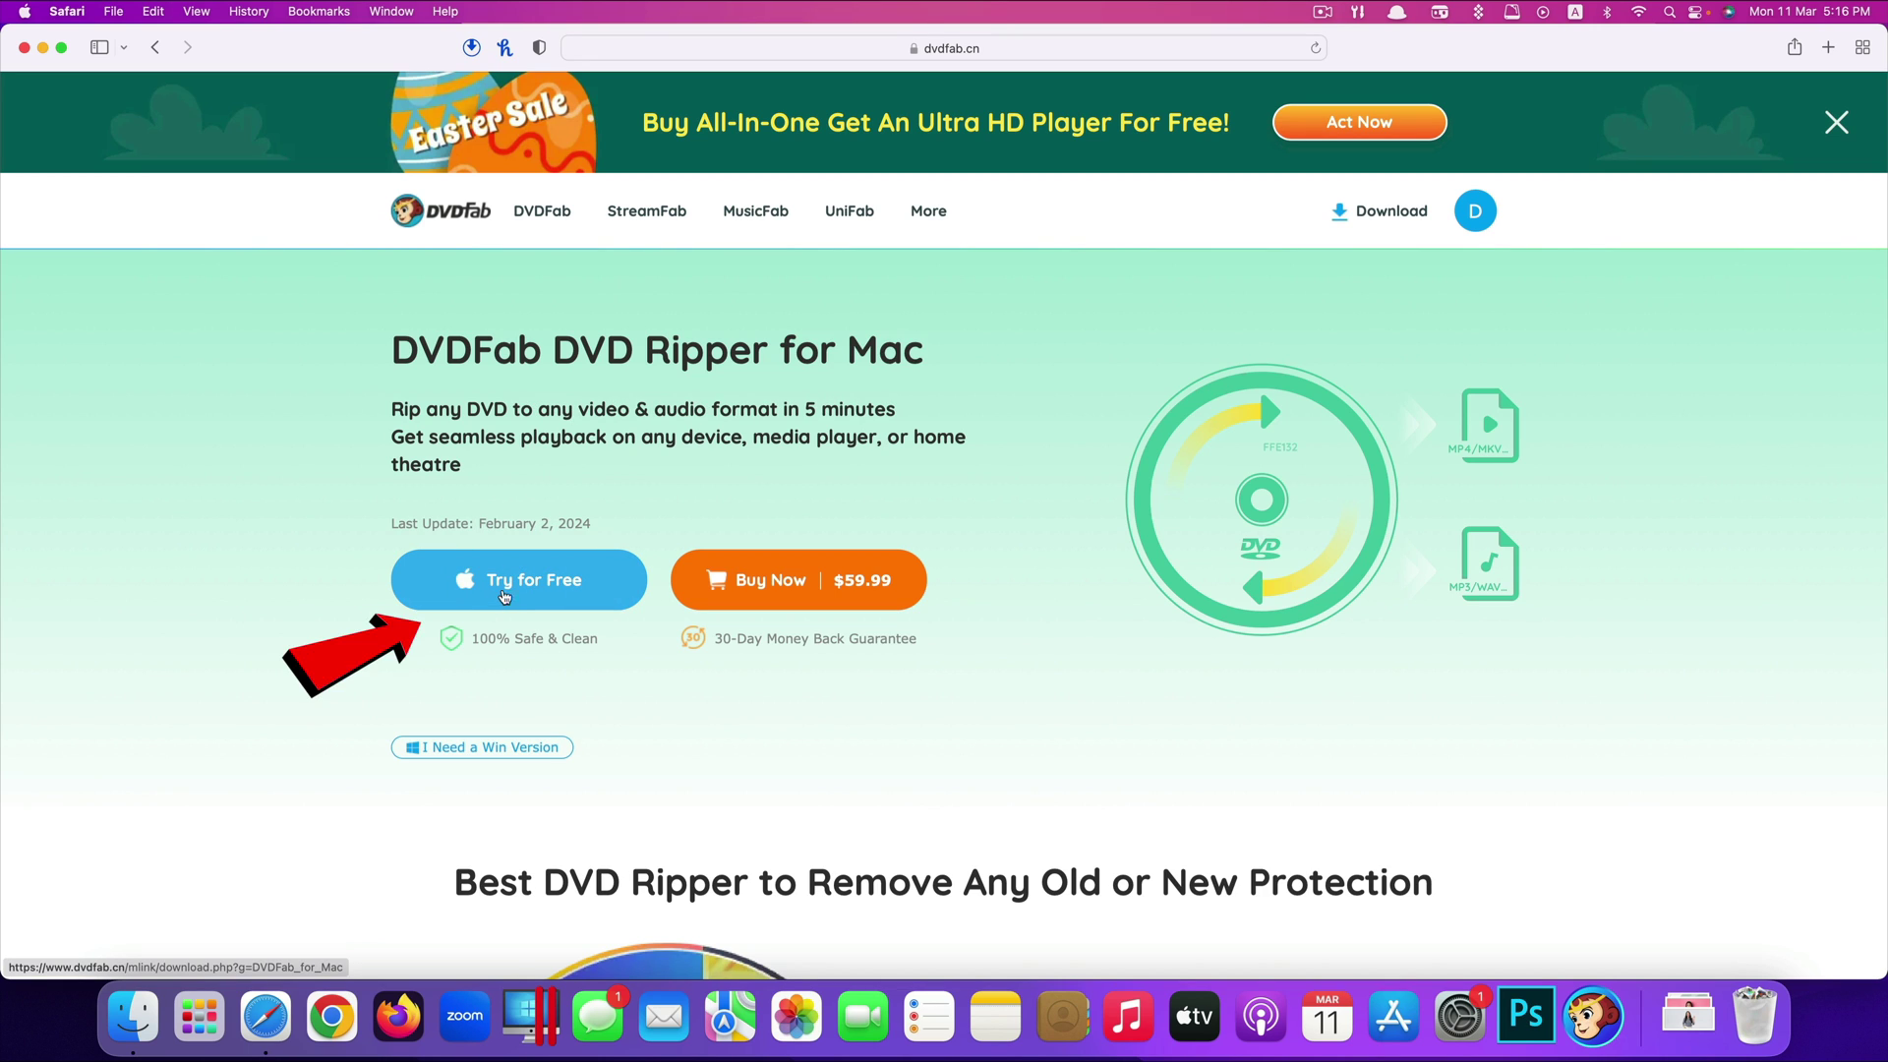
left_click(505, 594)
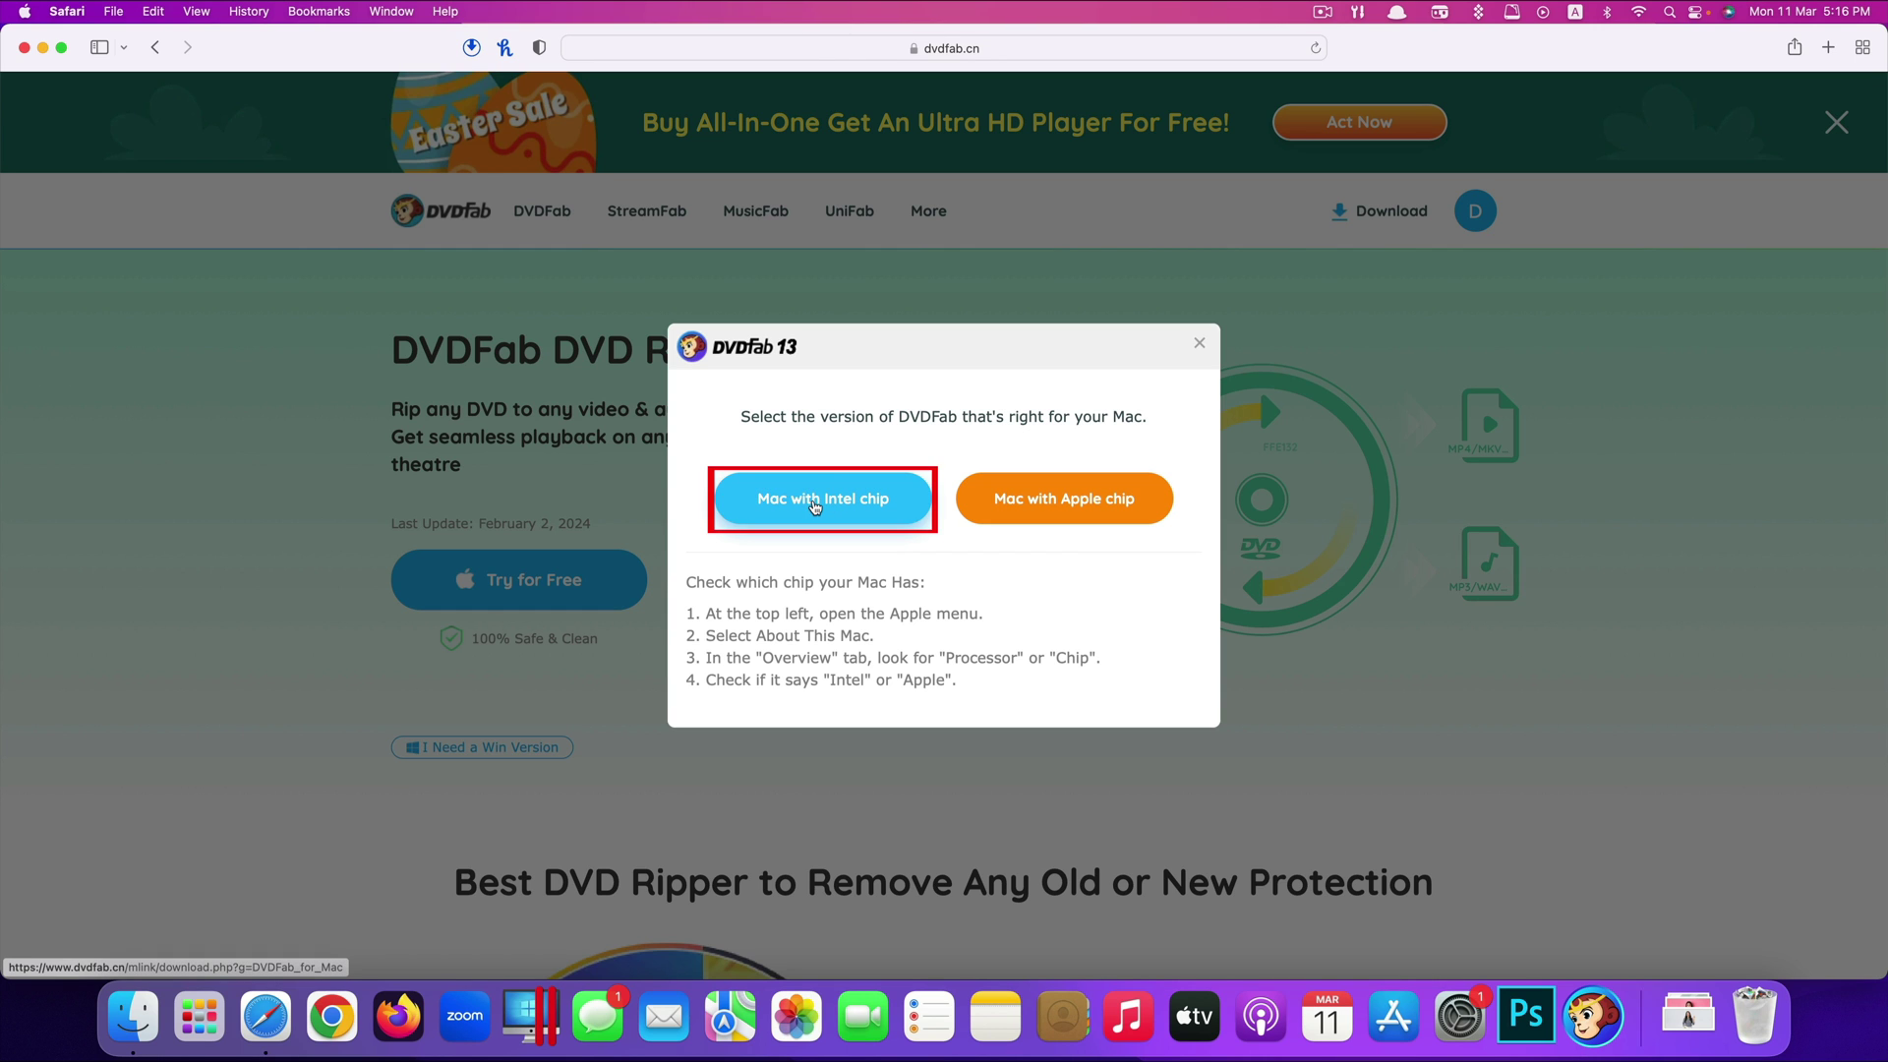
left_click(814, 507)
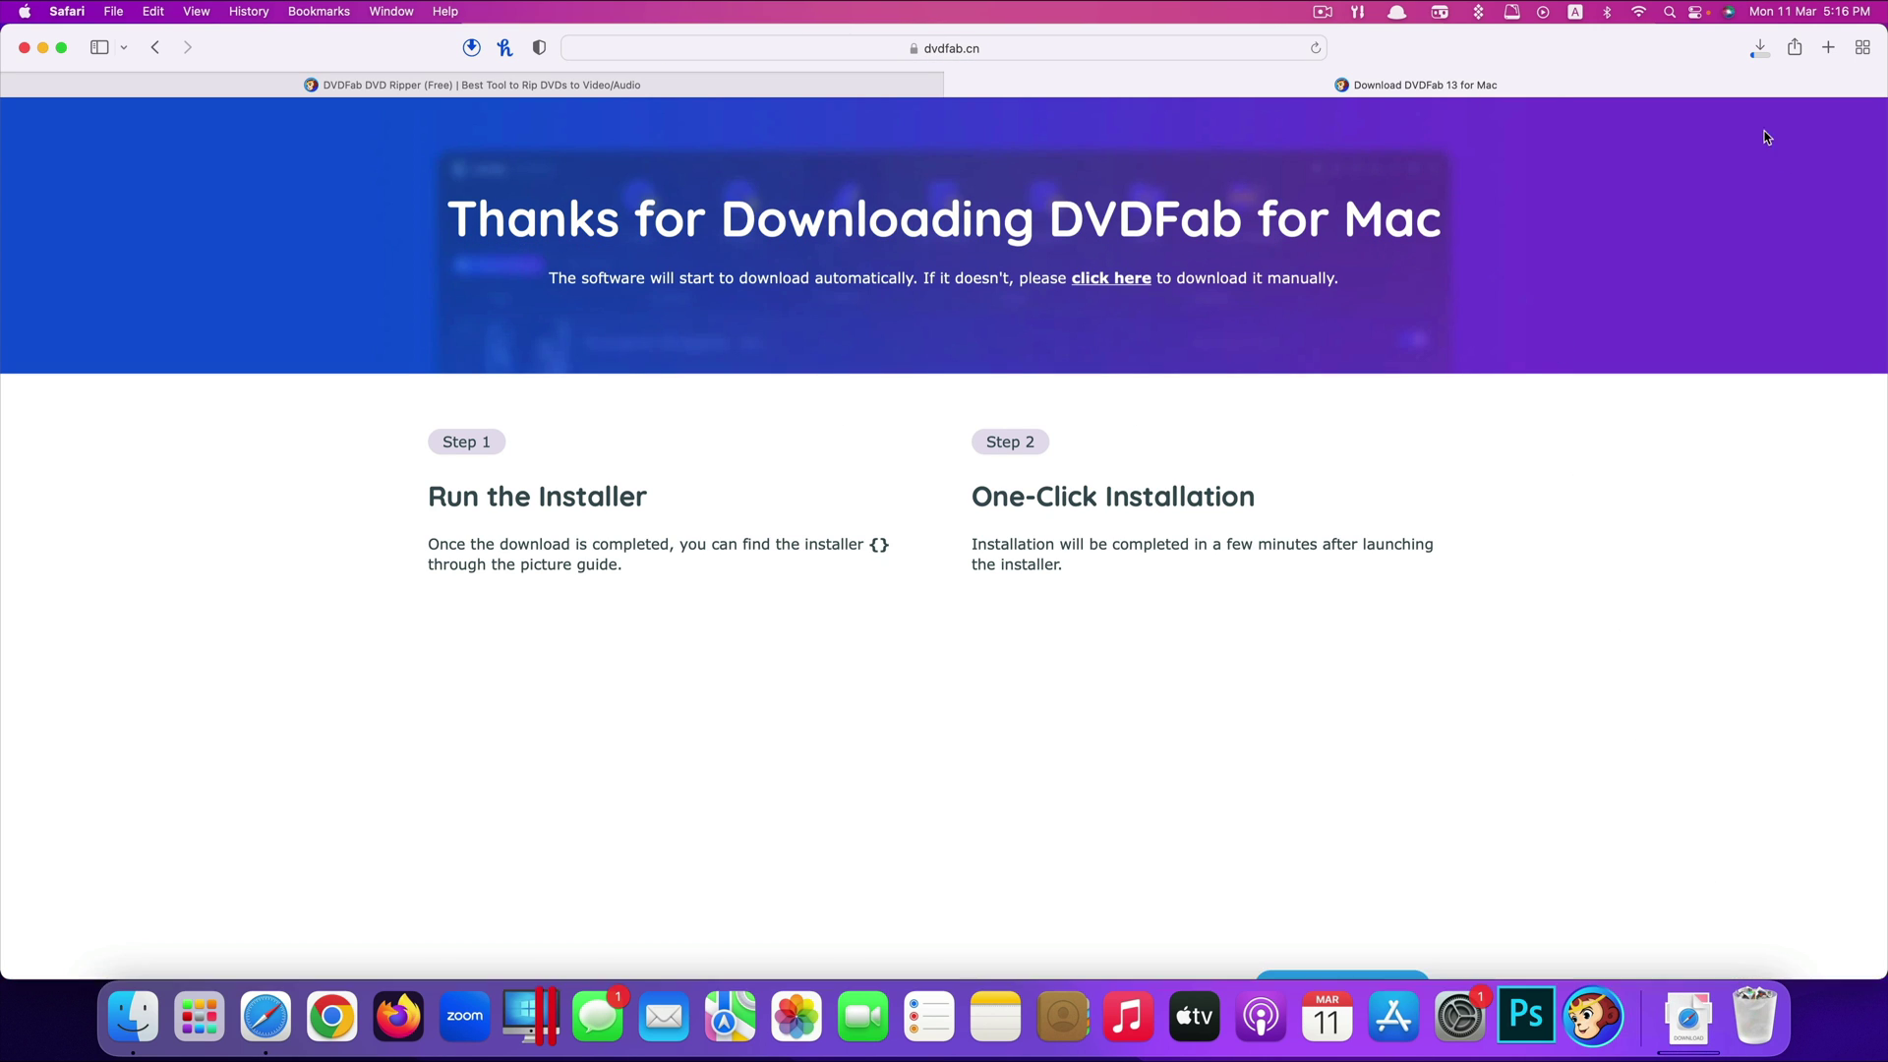
Step: Confirm dvdfab13_13011.dmg is downloading, close the thank-you tab and minimise Safari
left_click(1754, 57)
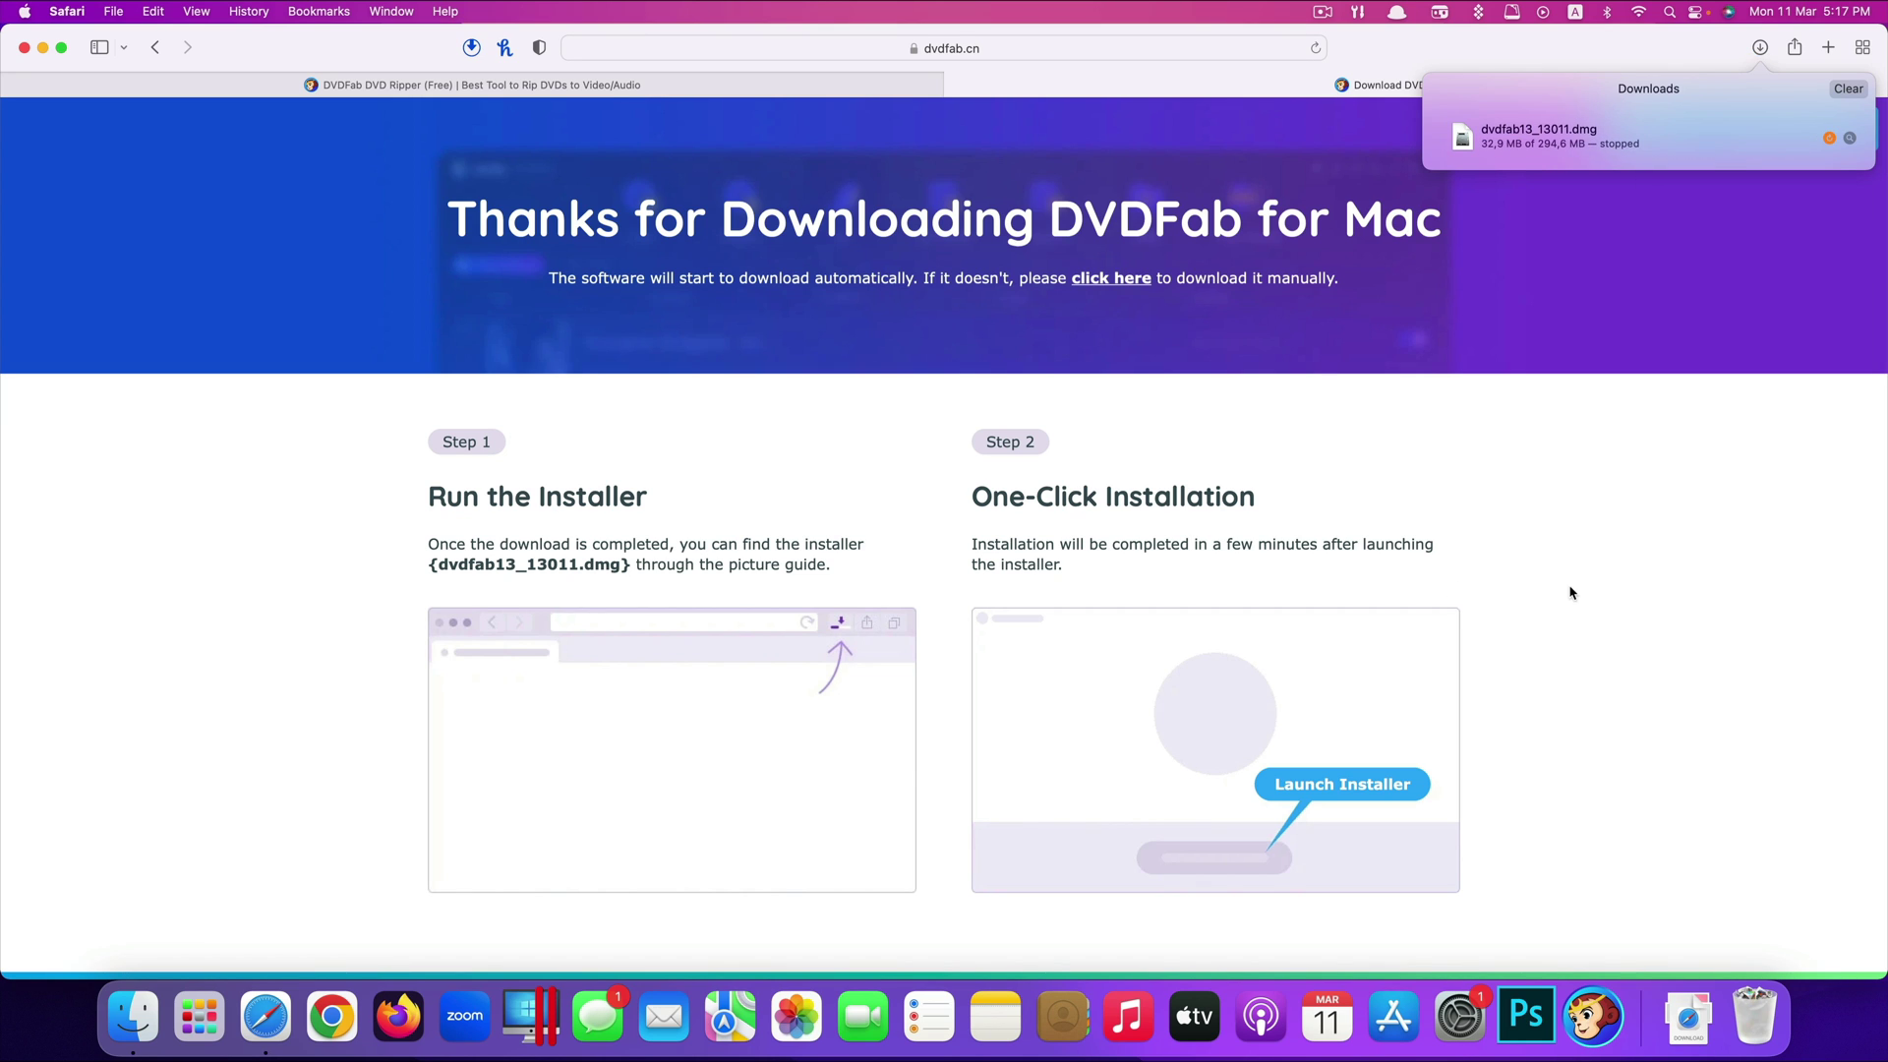
left_click(1276, 159)
left_click(951, 87)
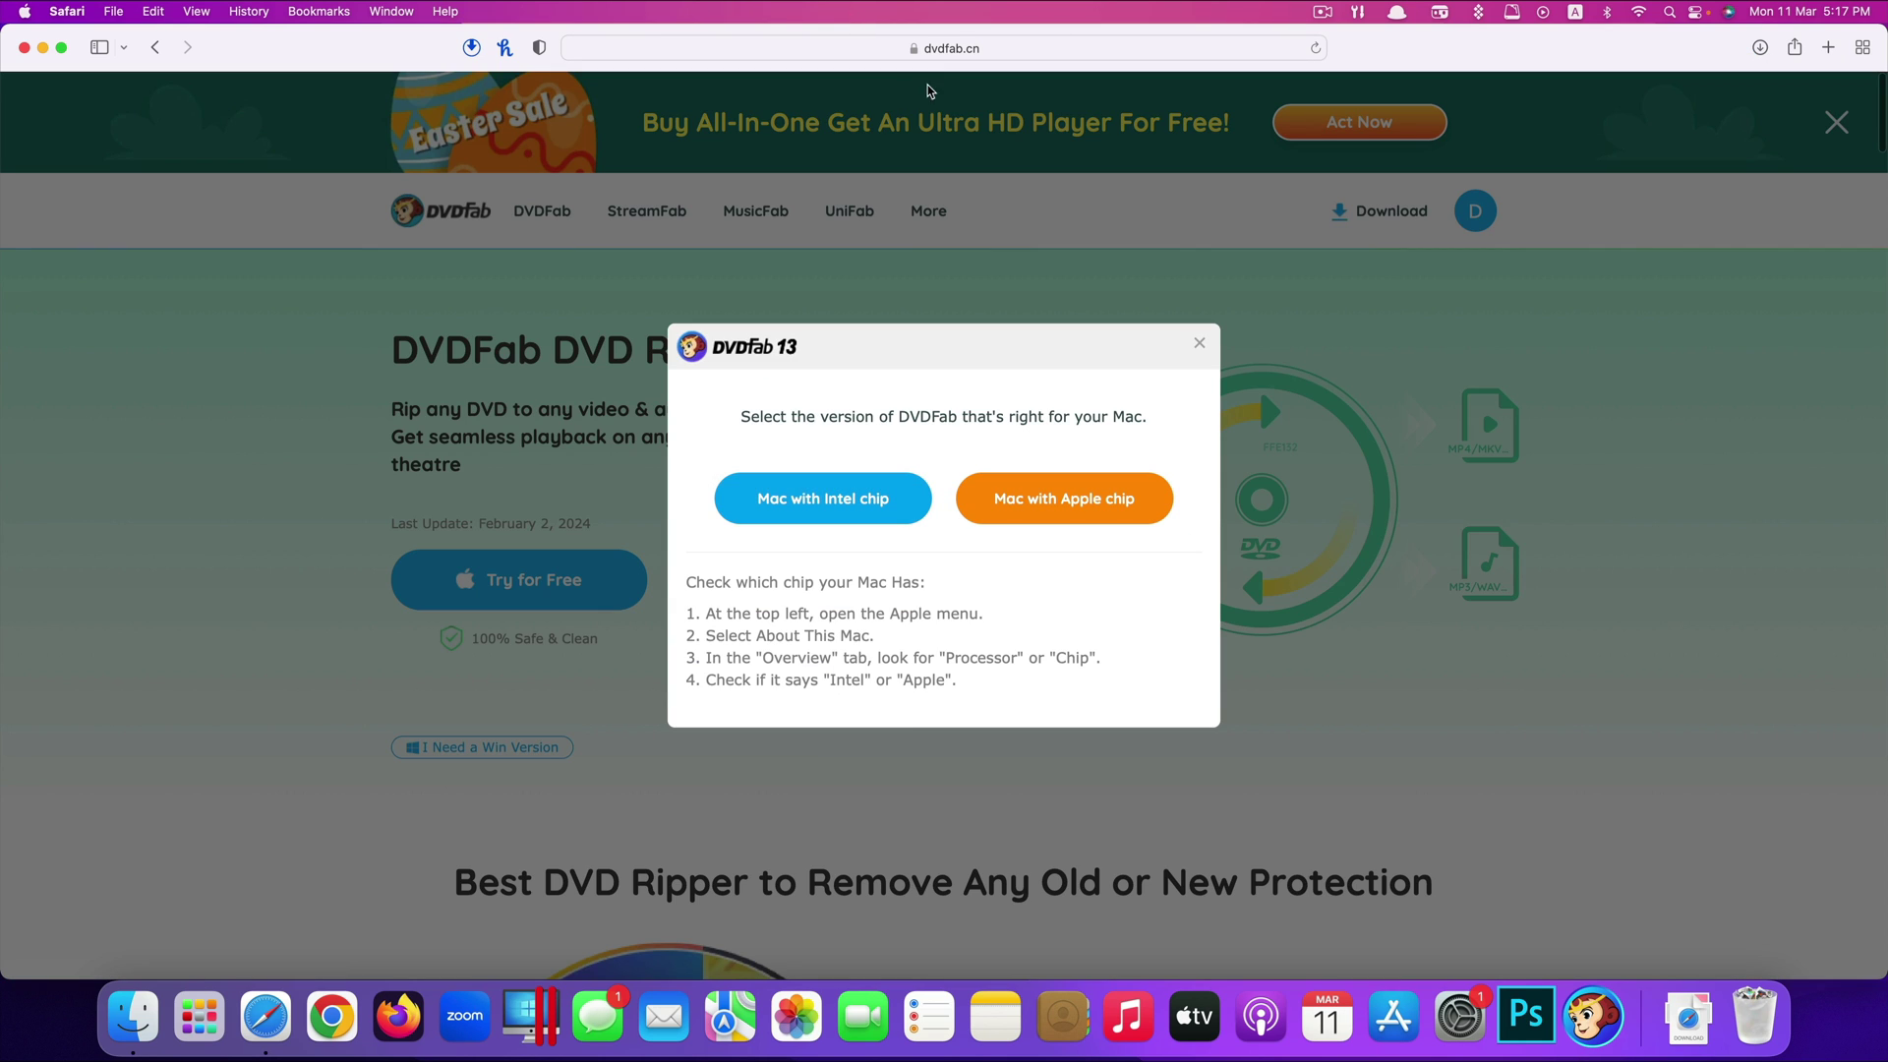
left_click(144, 406)
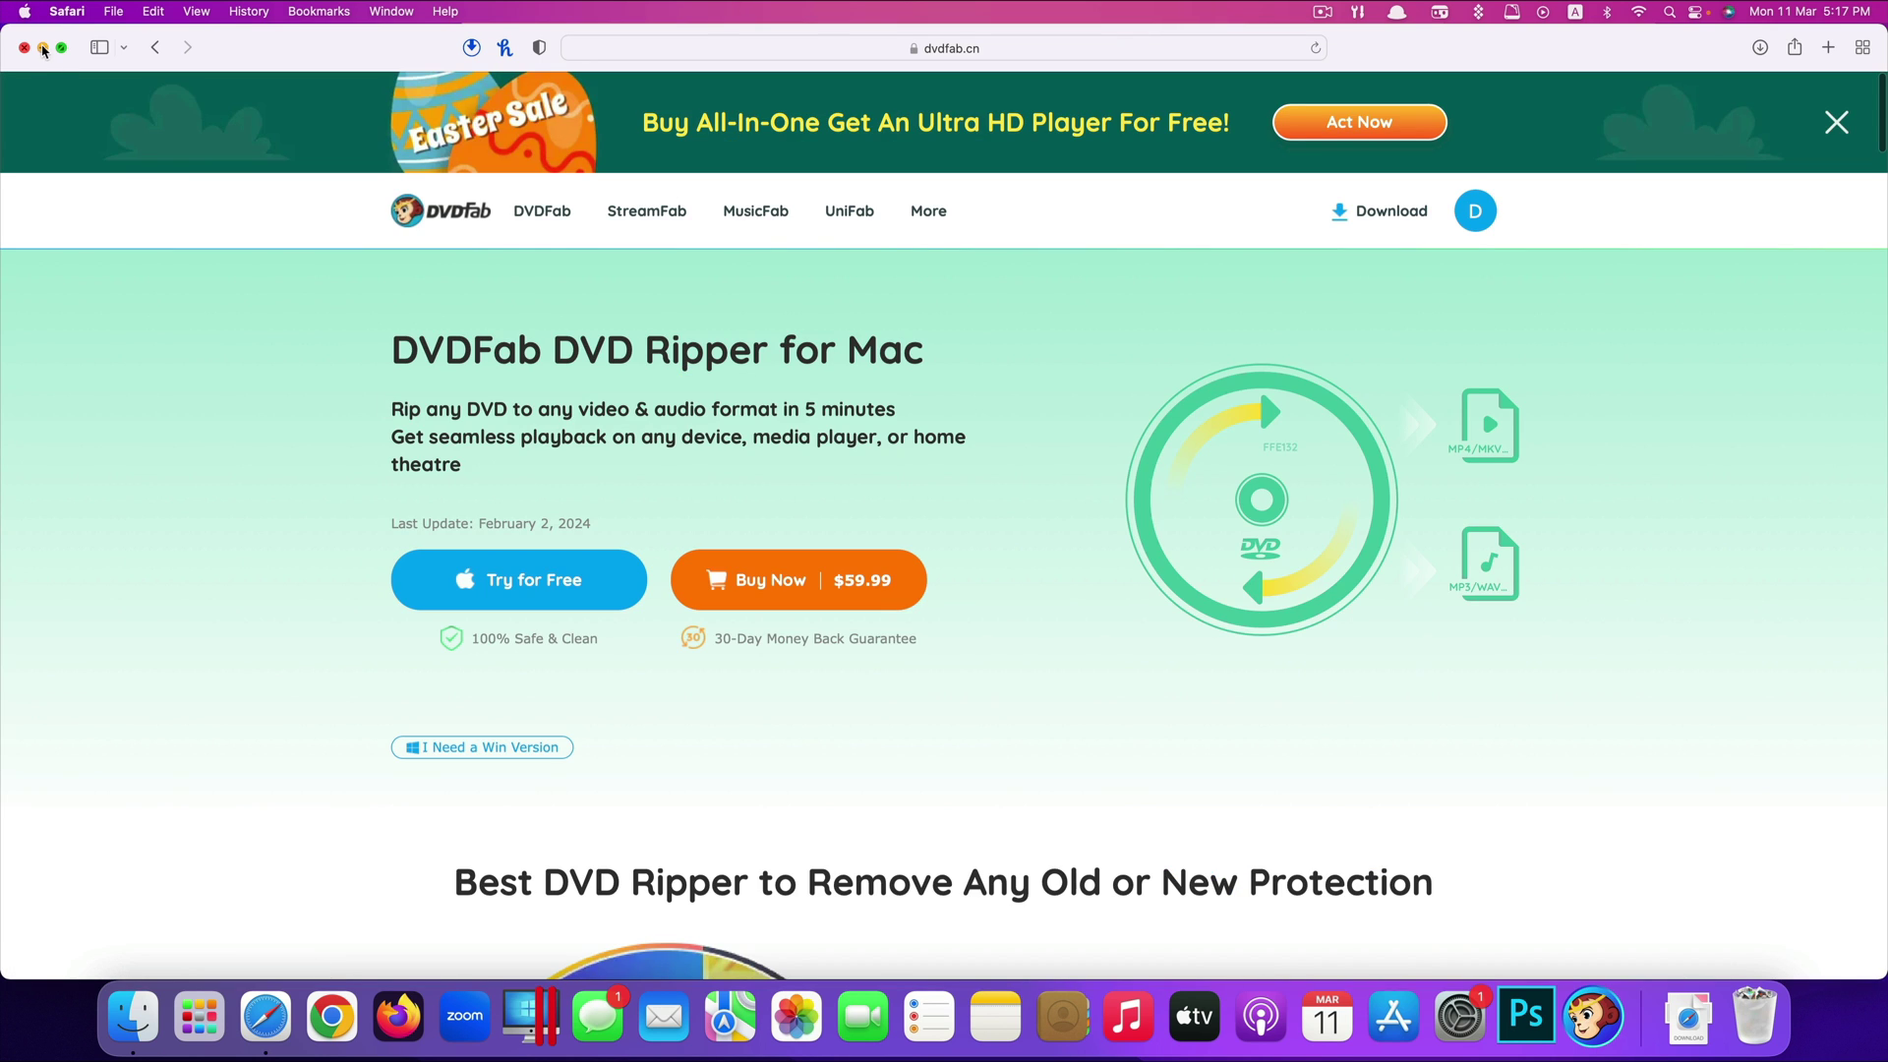
left_click(42, 47)
Step: Search Launchpad for 'dvdfab' and launch the DVDFab 13 app
key("F4")
type("dvdfab")
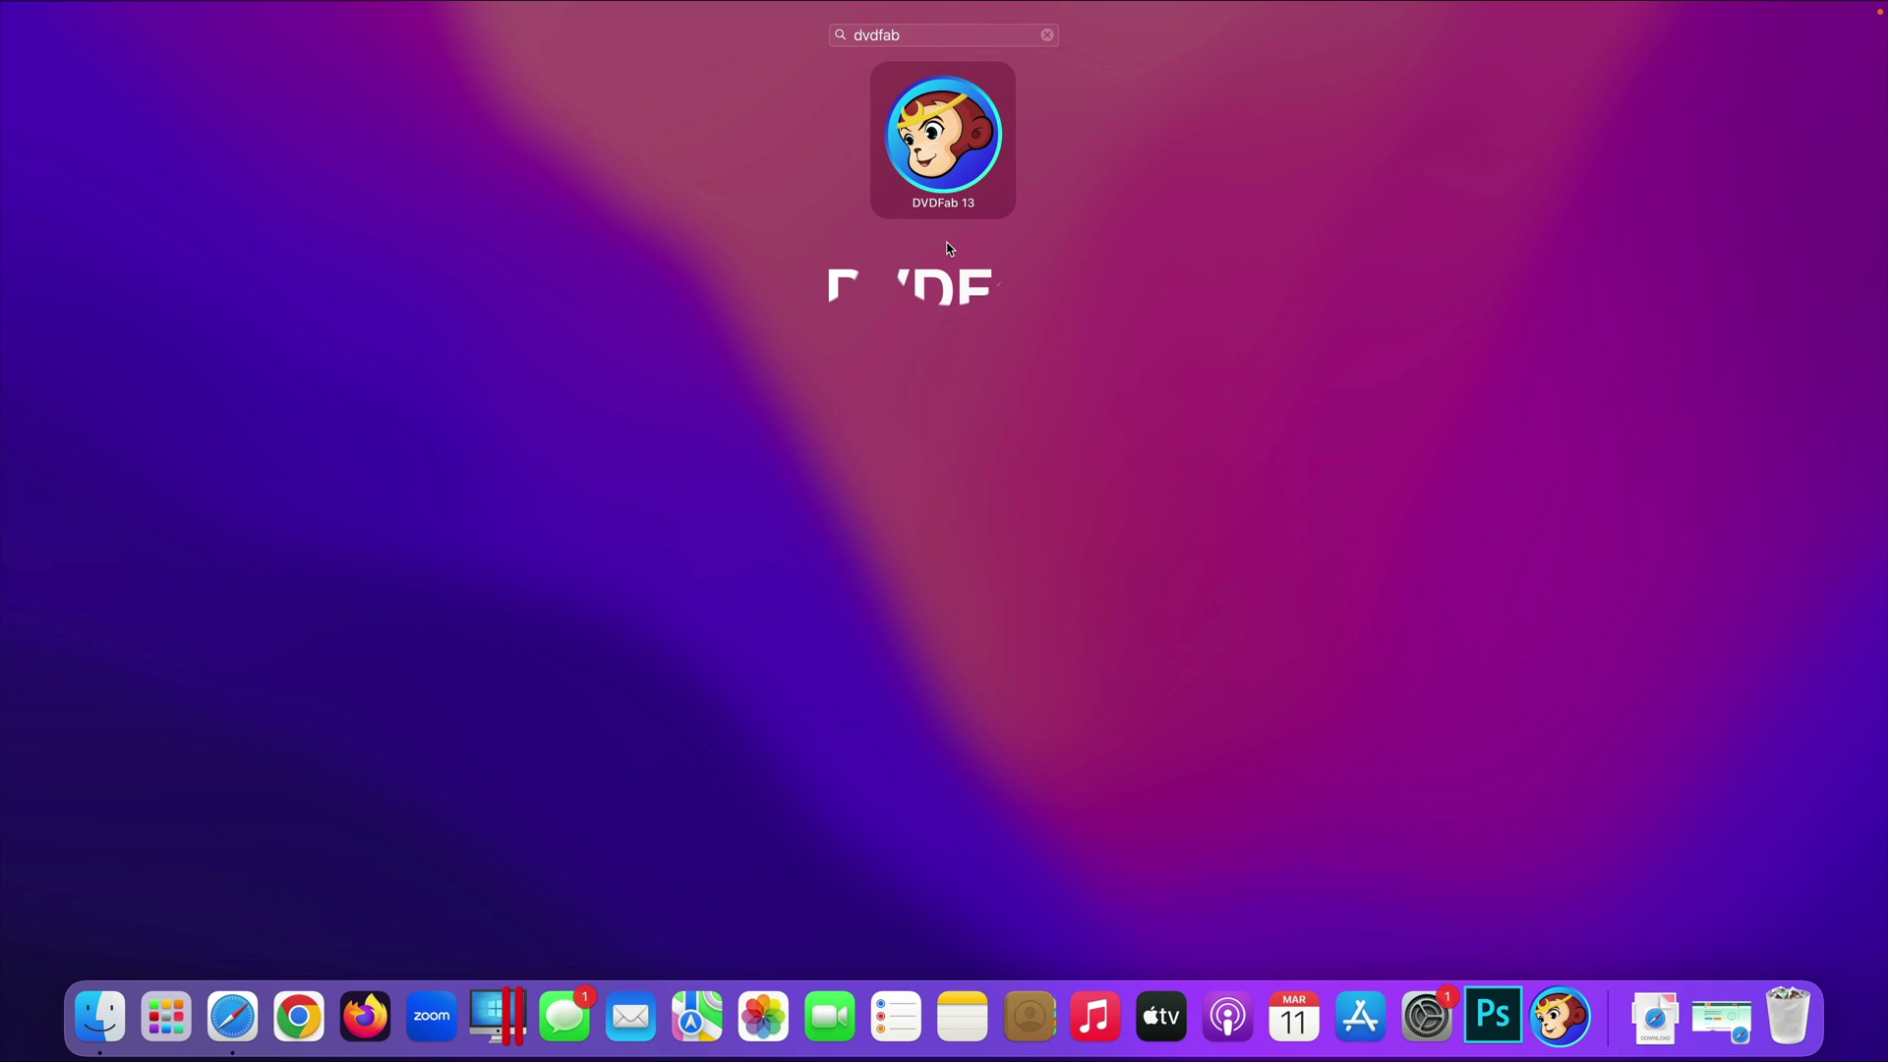
left_click(943, 224)
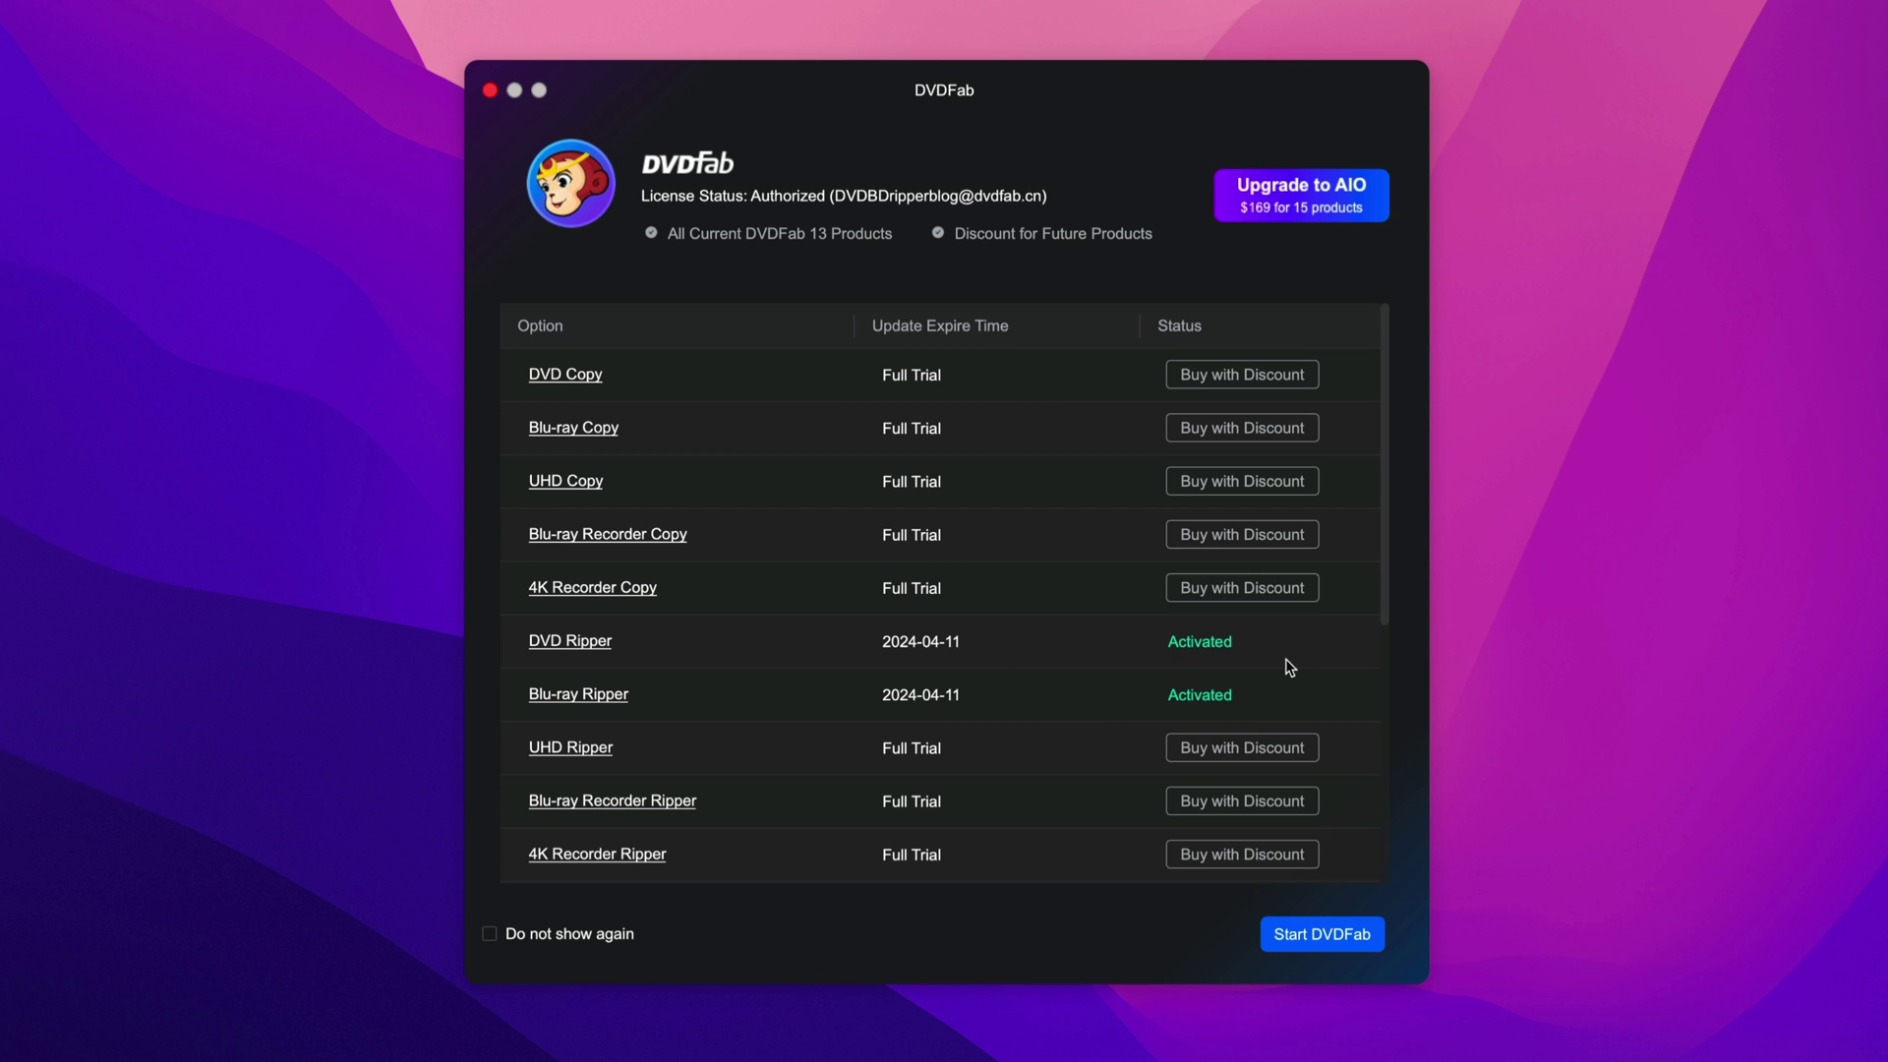
Step: Continue past the license window, glance at Home and Copy, then settle on Ripper
left_click(1328, 934)
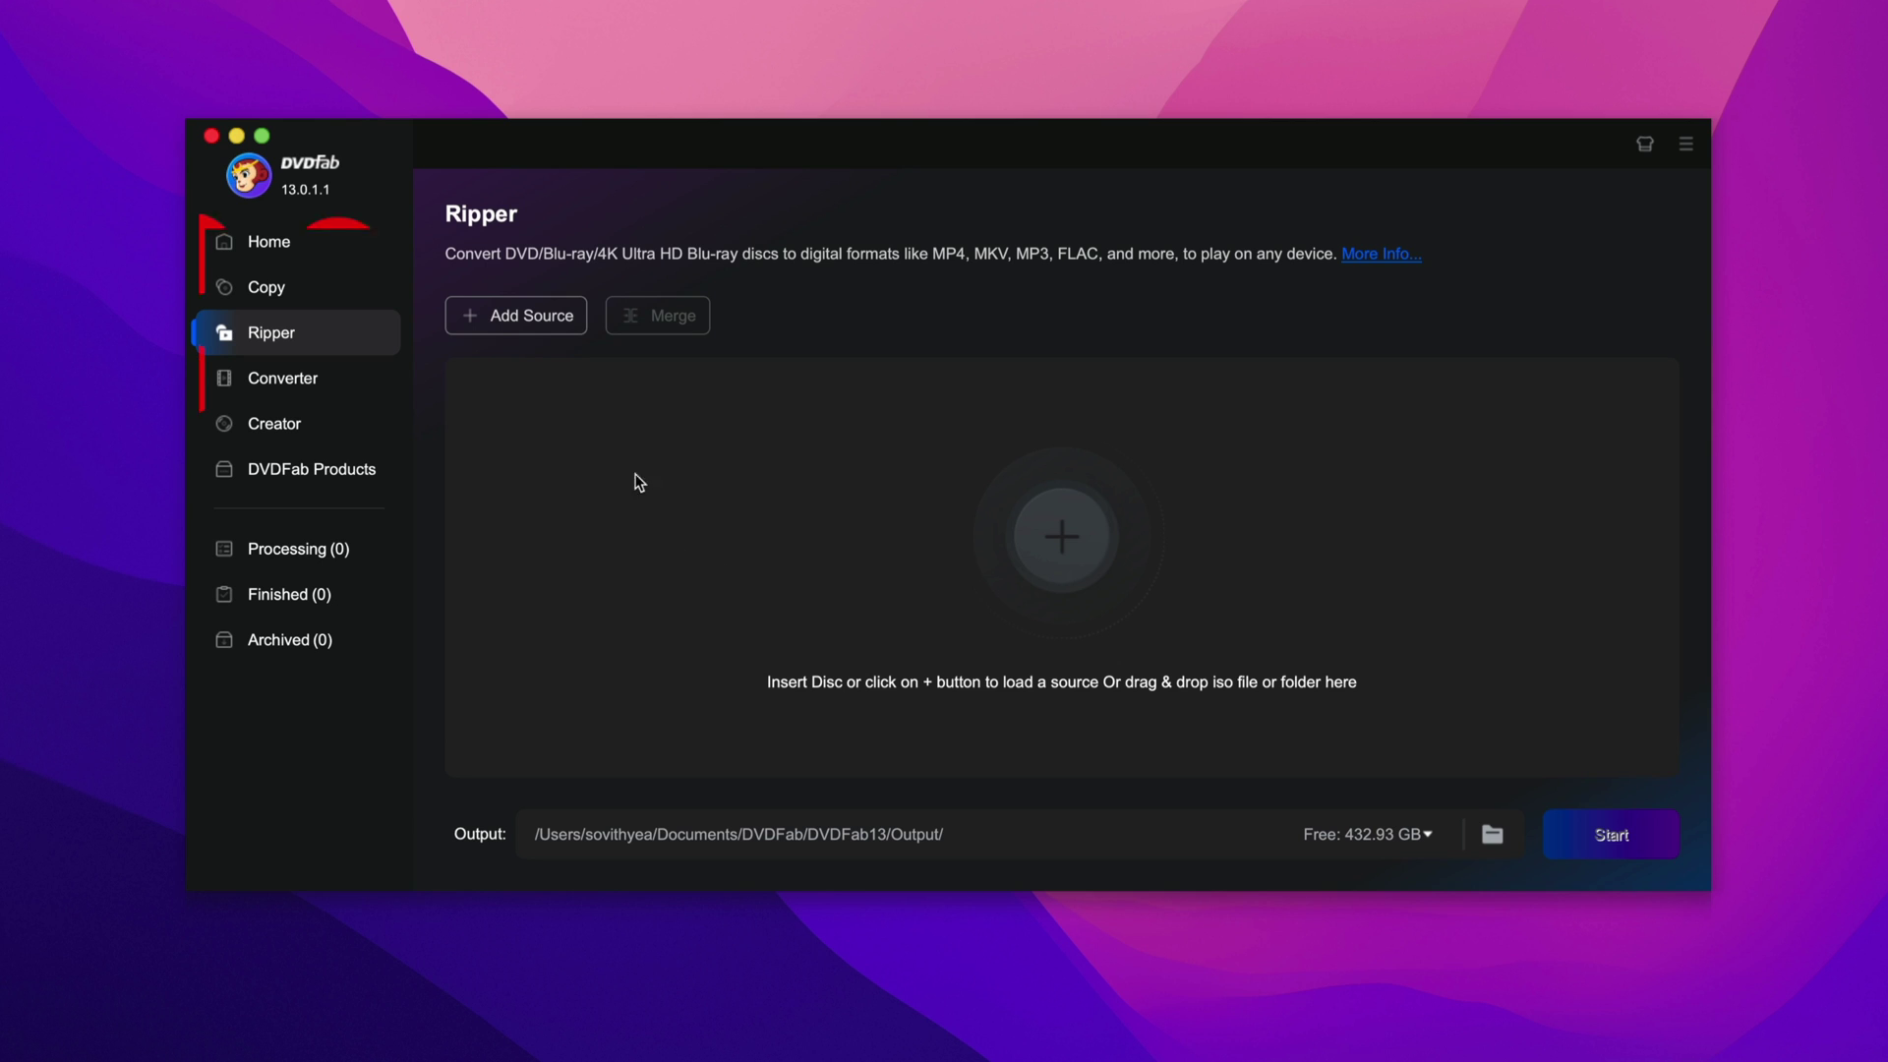
left_click(350, 257)
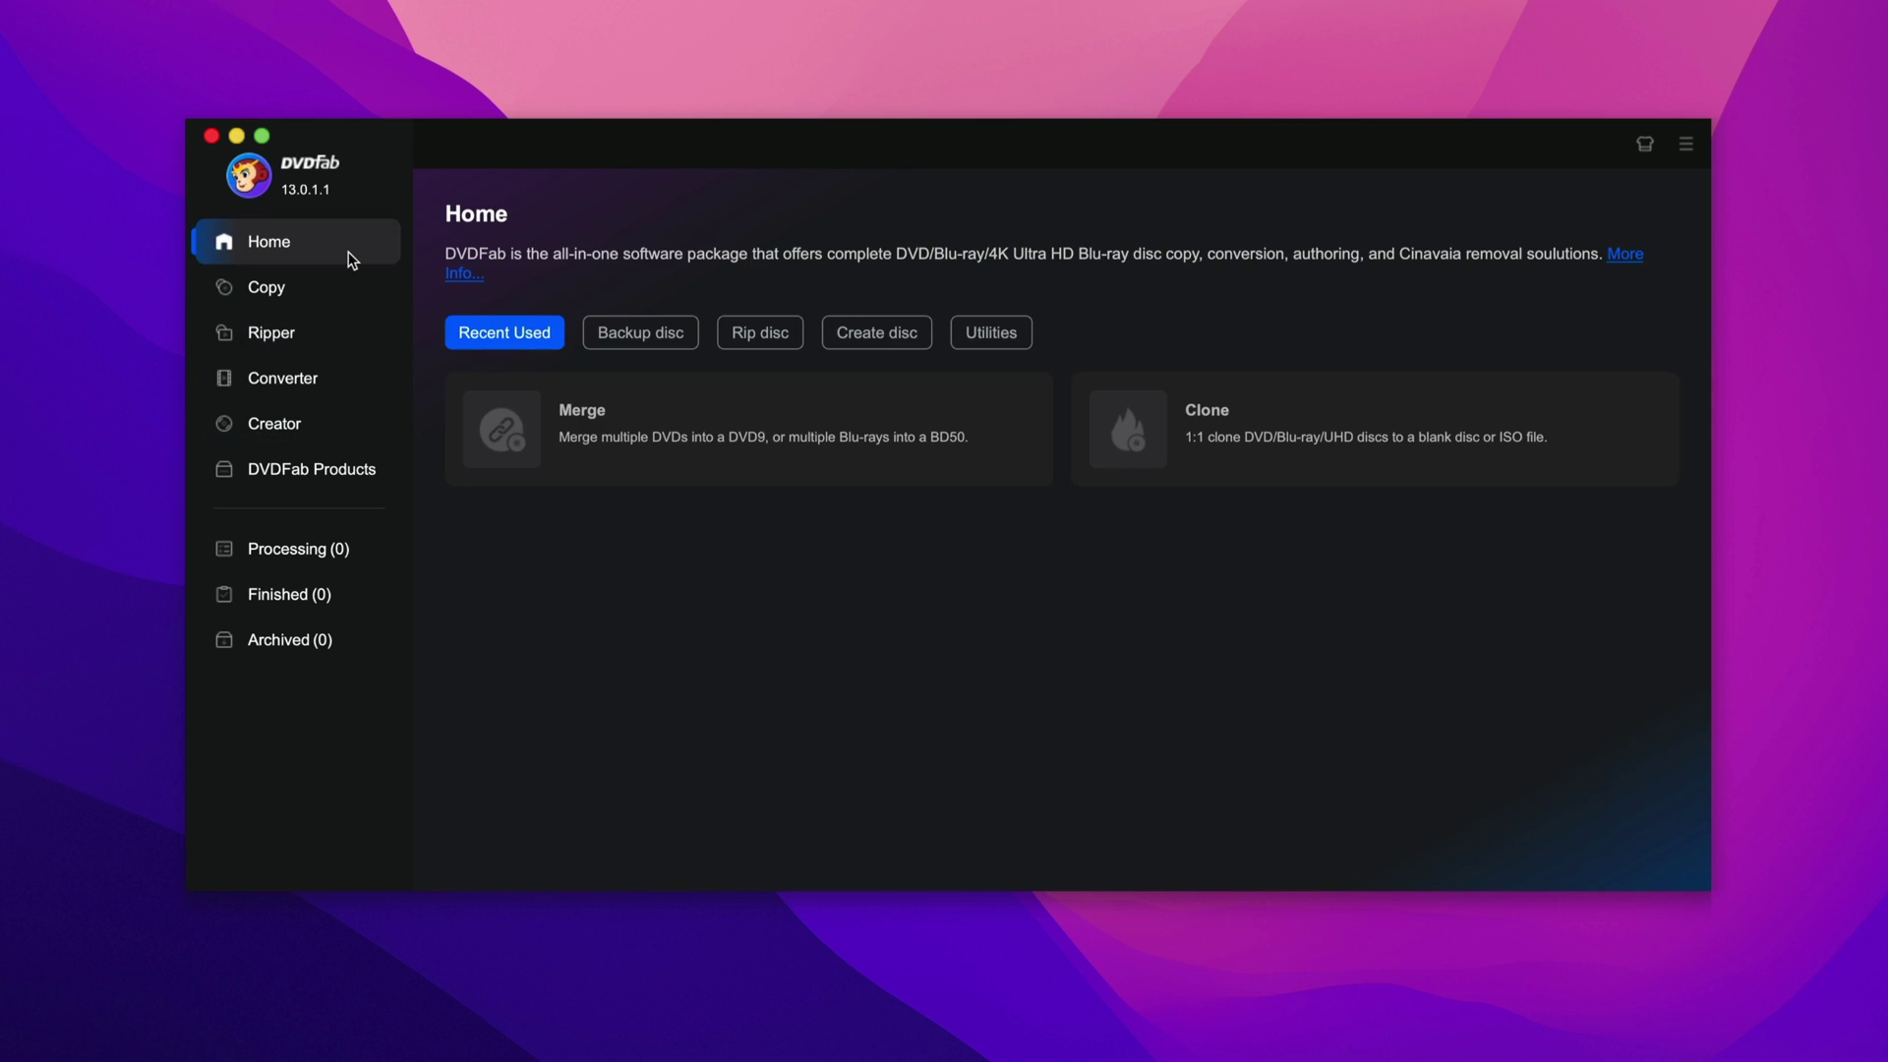
left_click(323, 287)
left_click(299, 341)
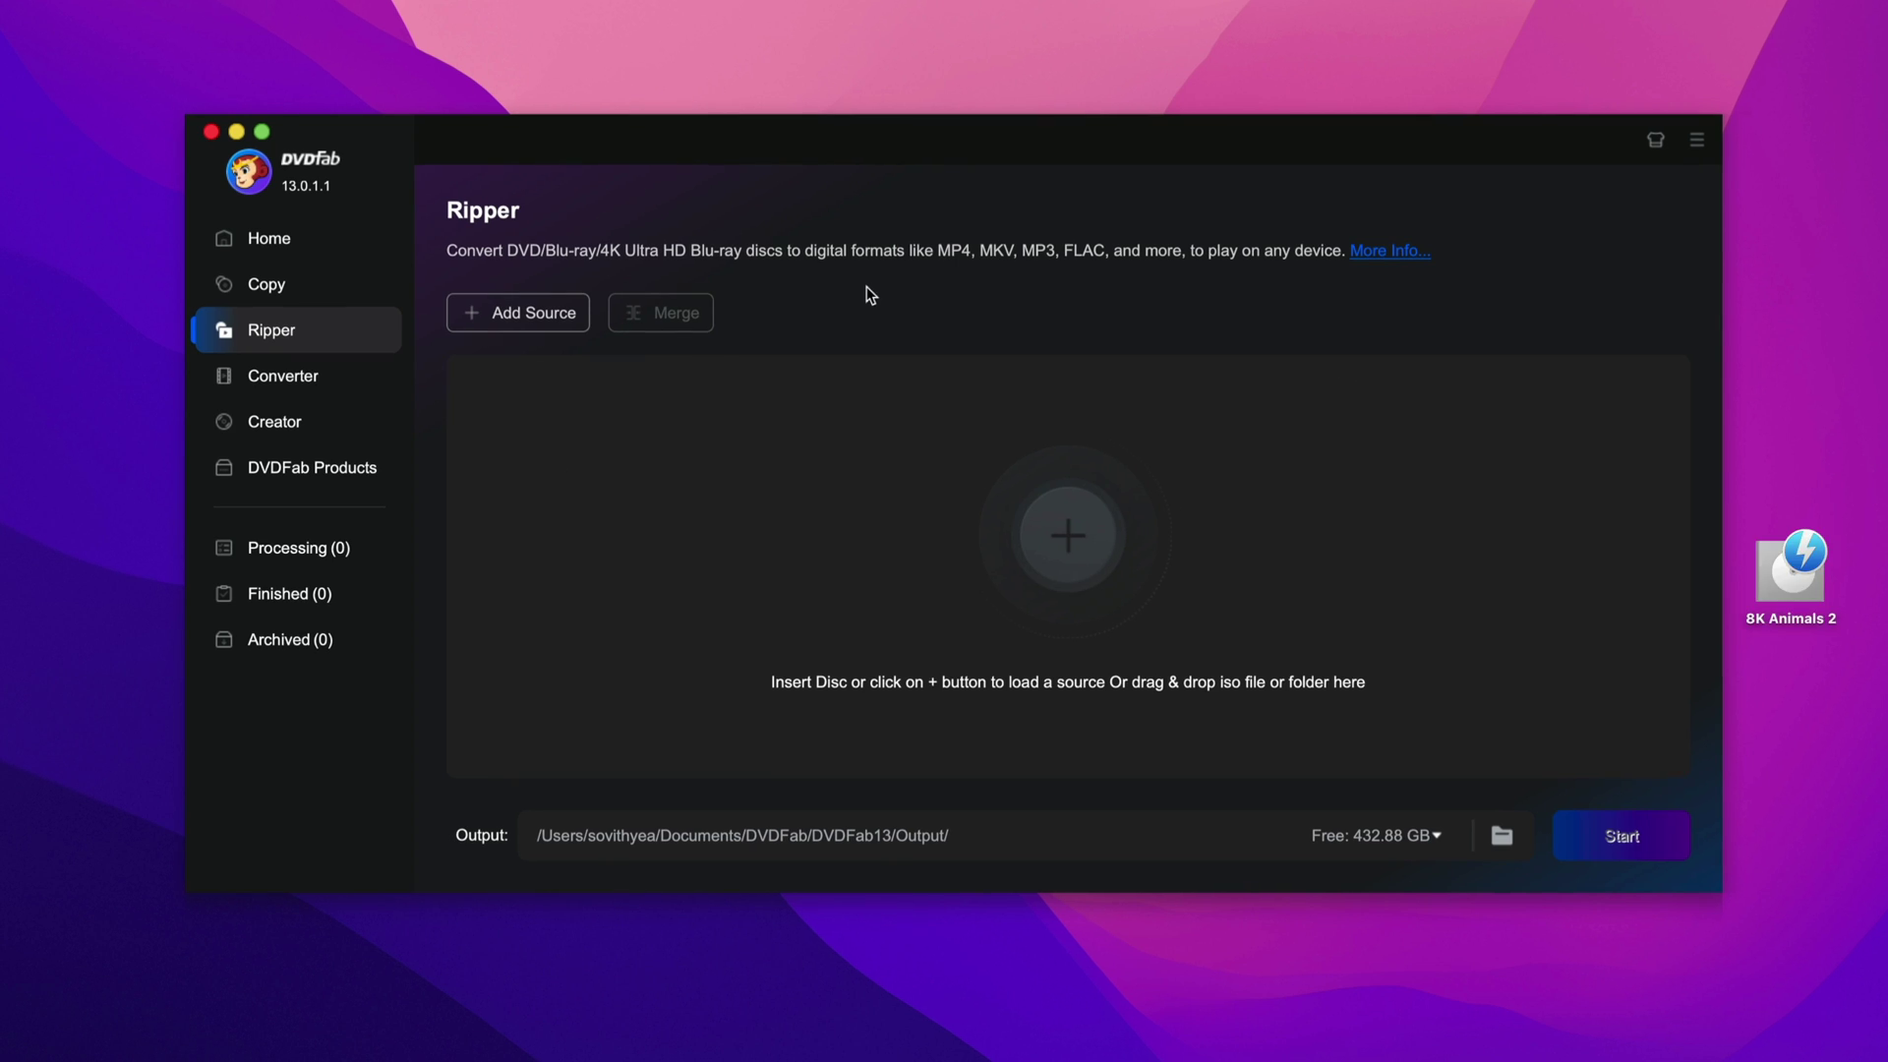
Step: Add the 8K Animals 2 disc as the Ripper source, keeping the DVD/BD image file type
left_click(745, 438)
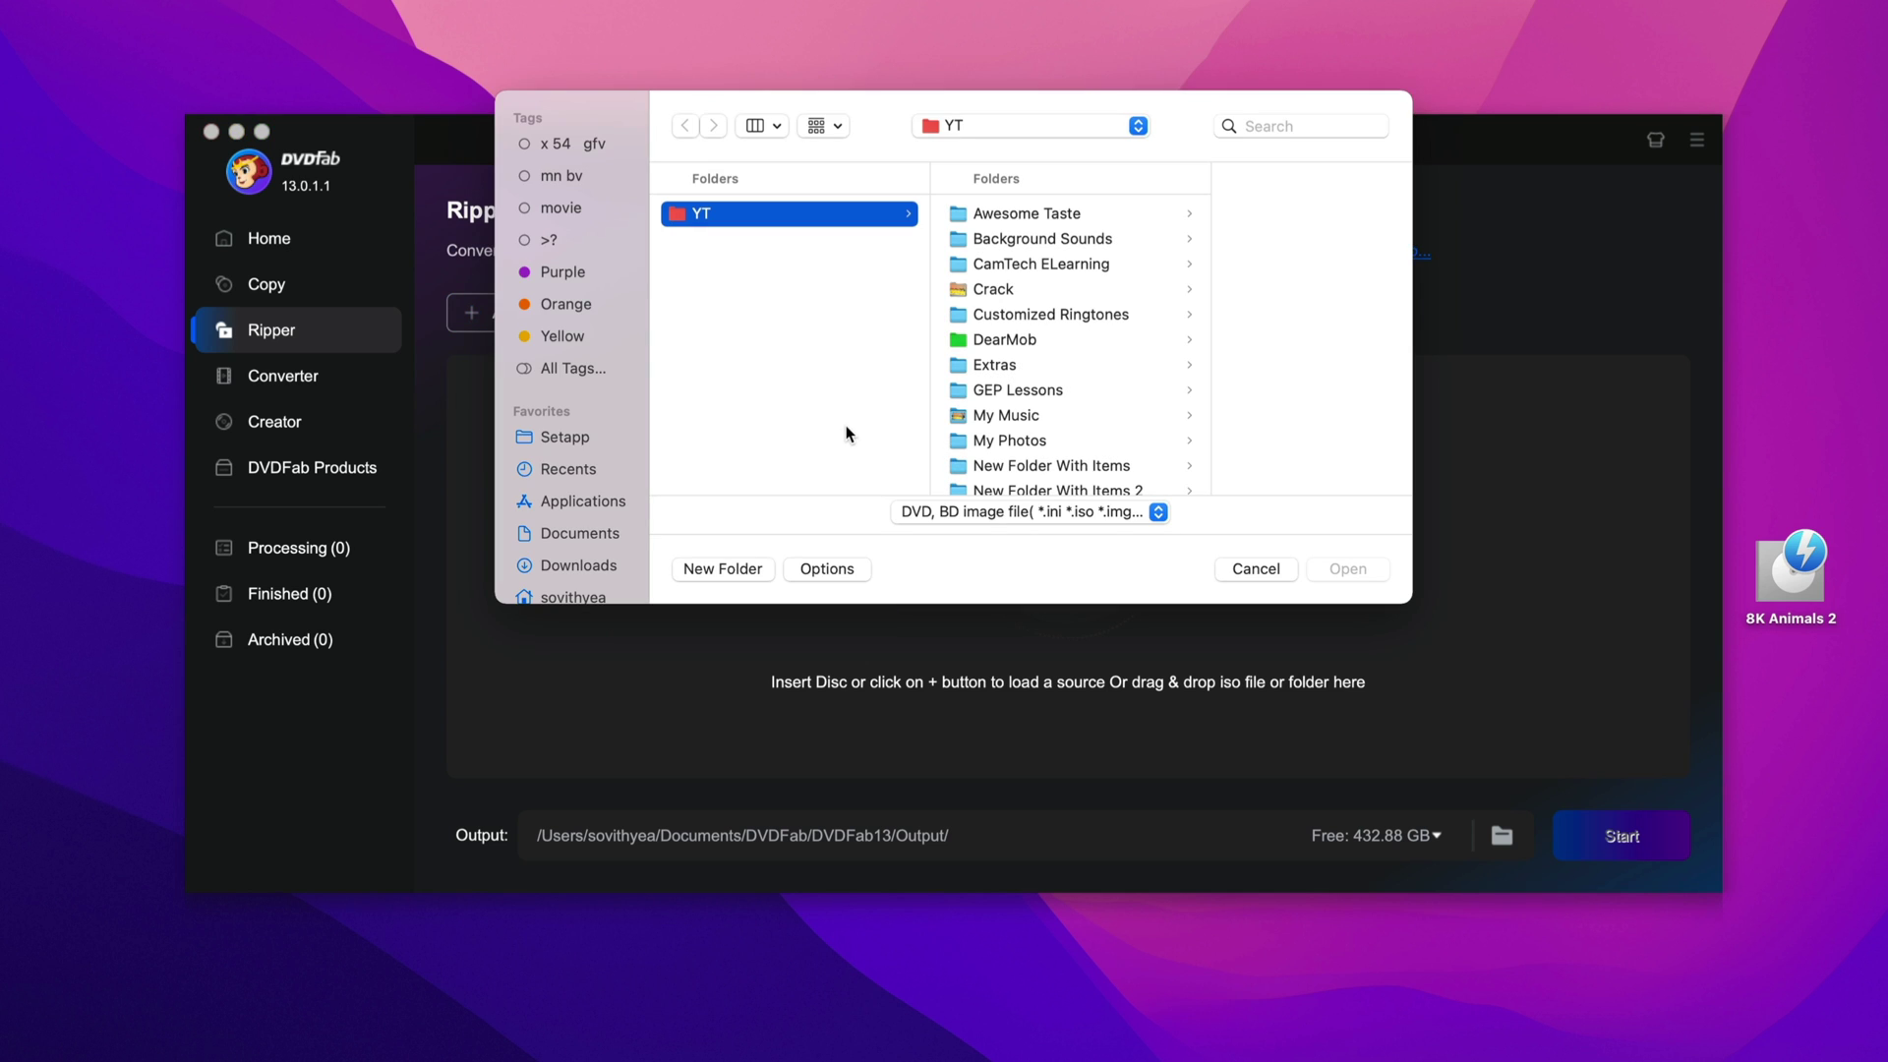
left_click(1099, 515)
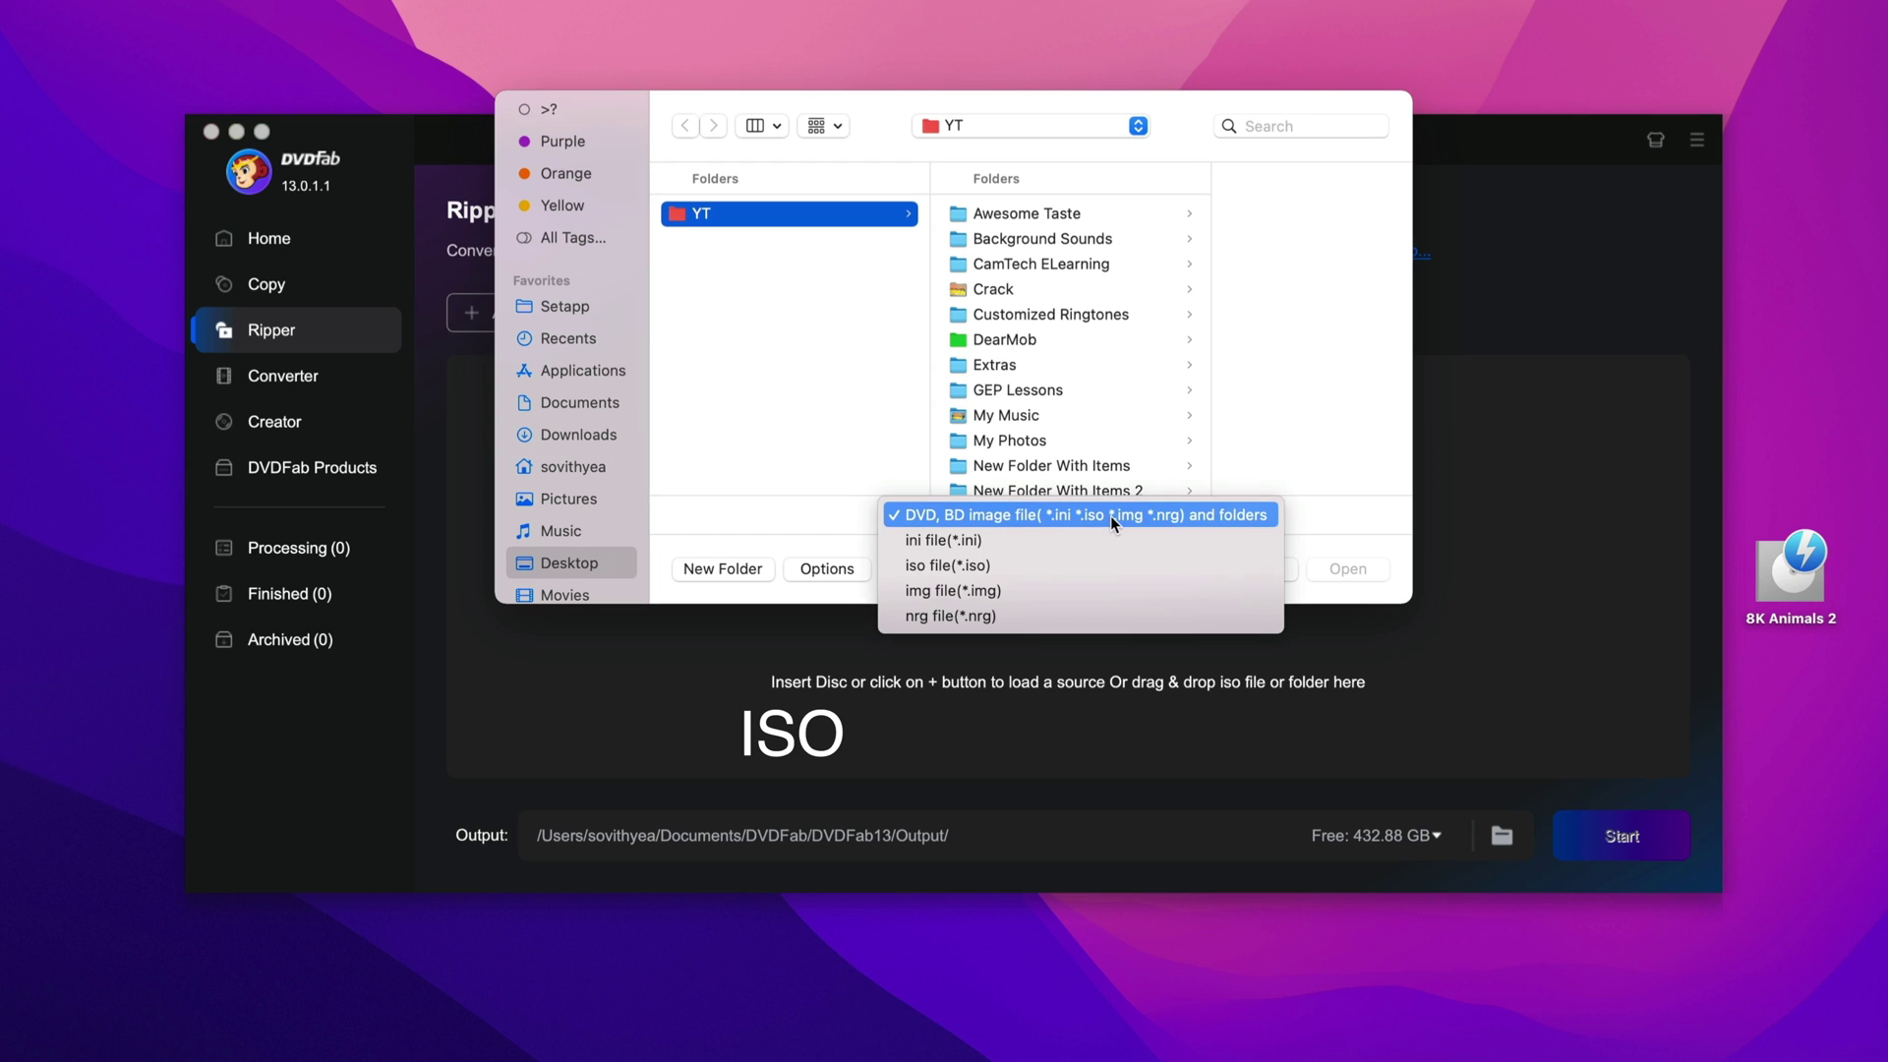
left_click(1210, 519)
scroll(564, 440, "down", 5)
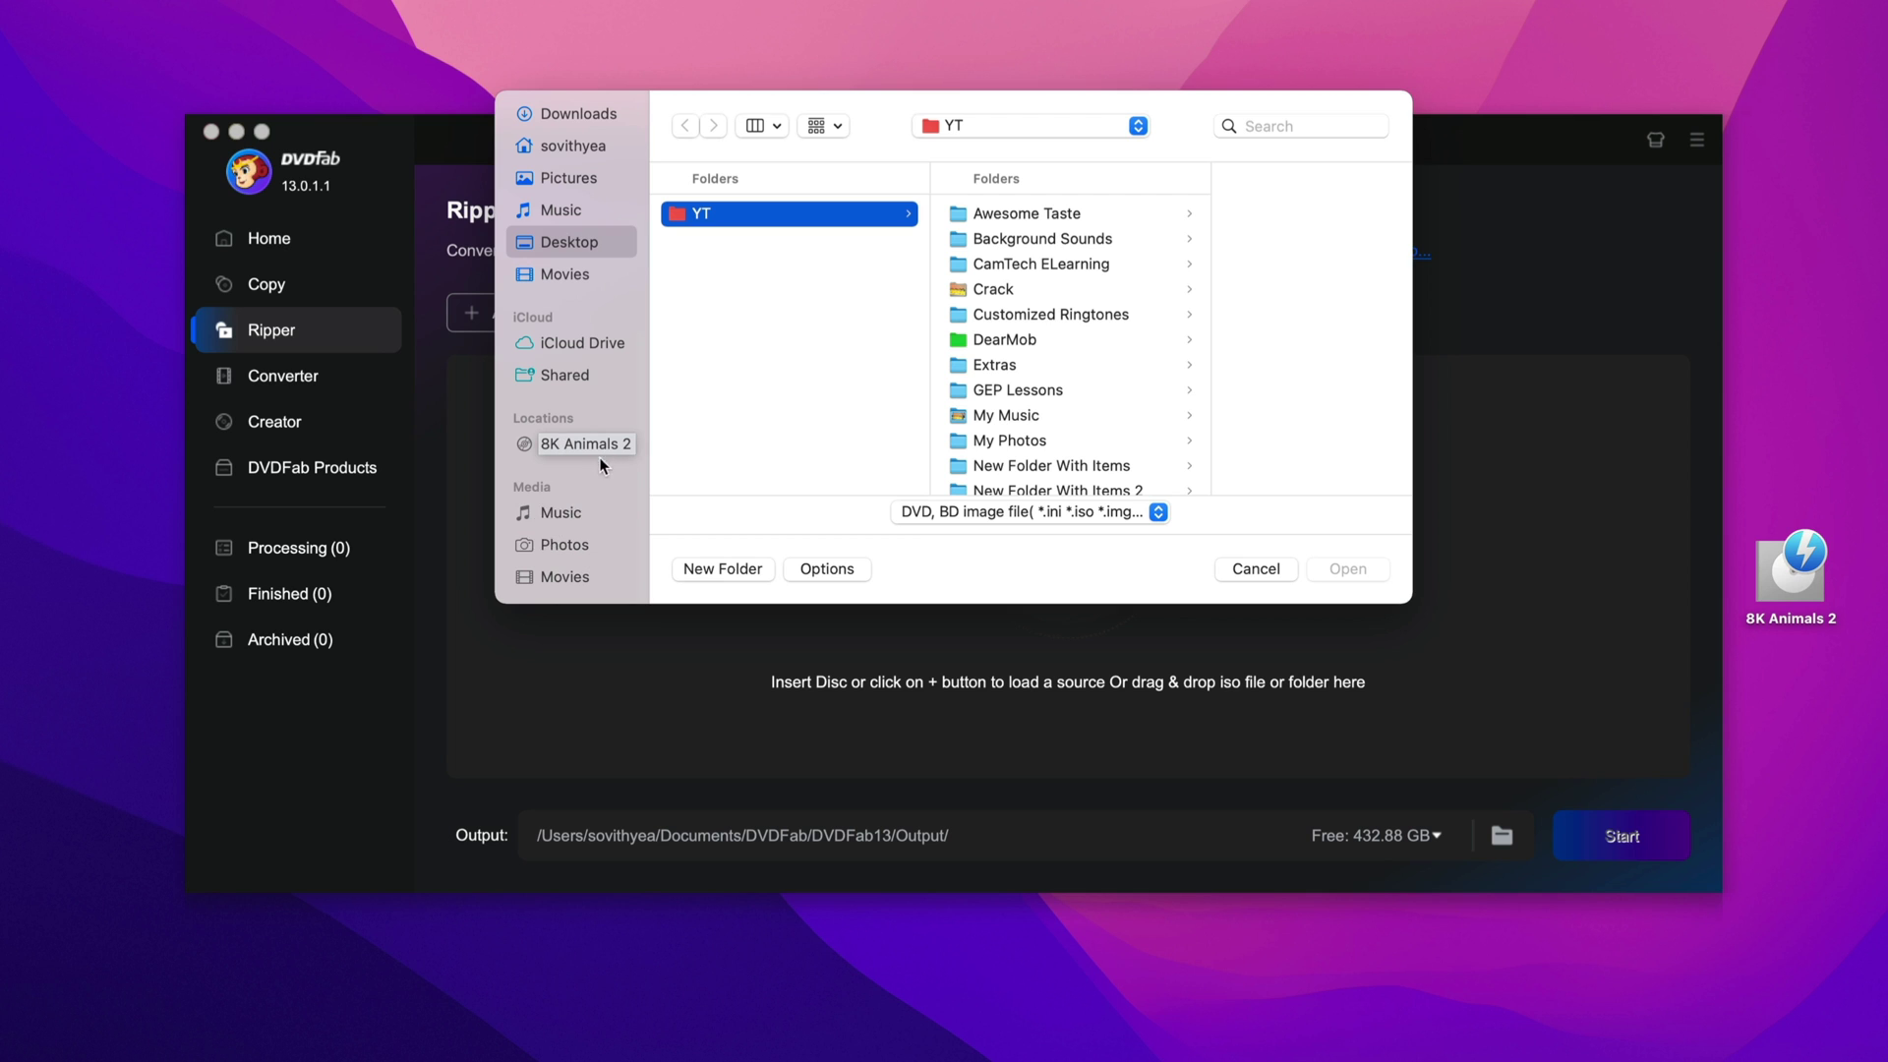
left_click(550, 444)
key("Return")
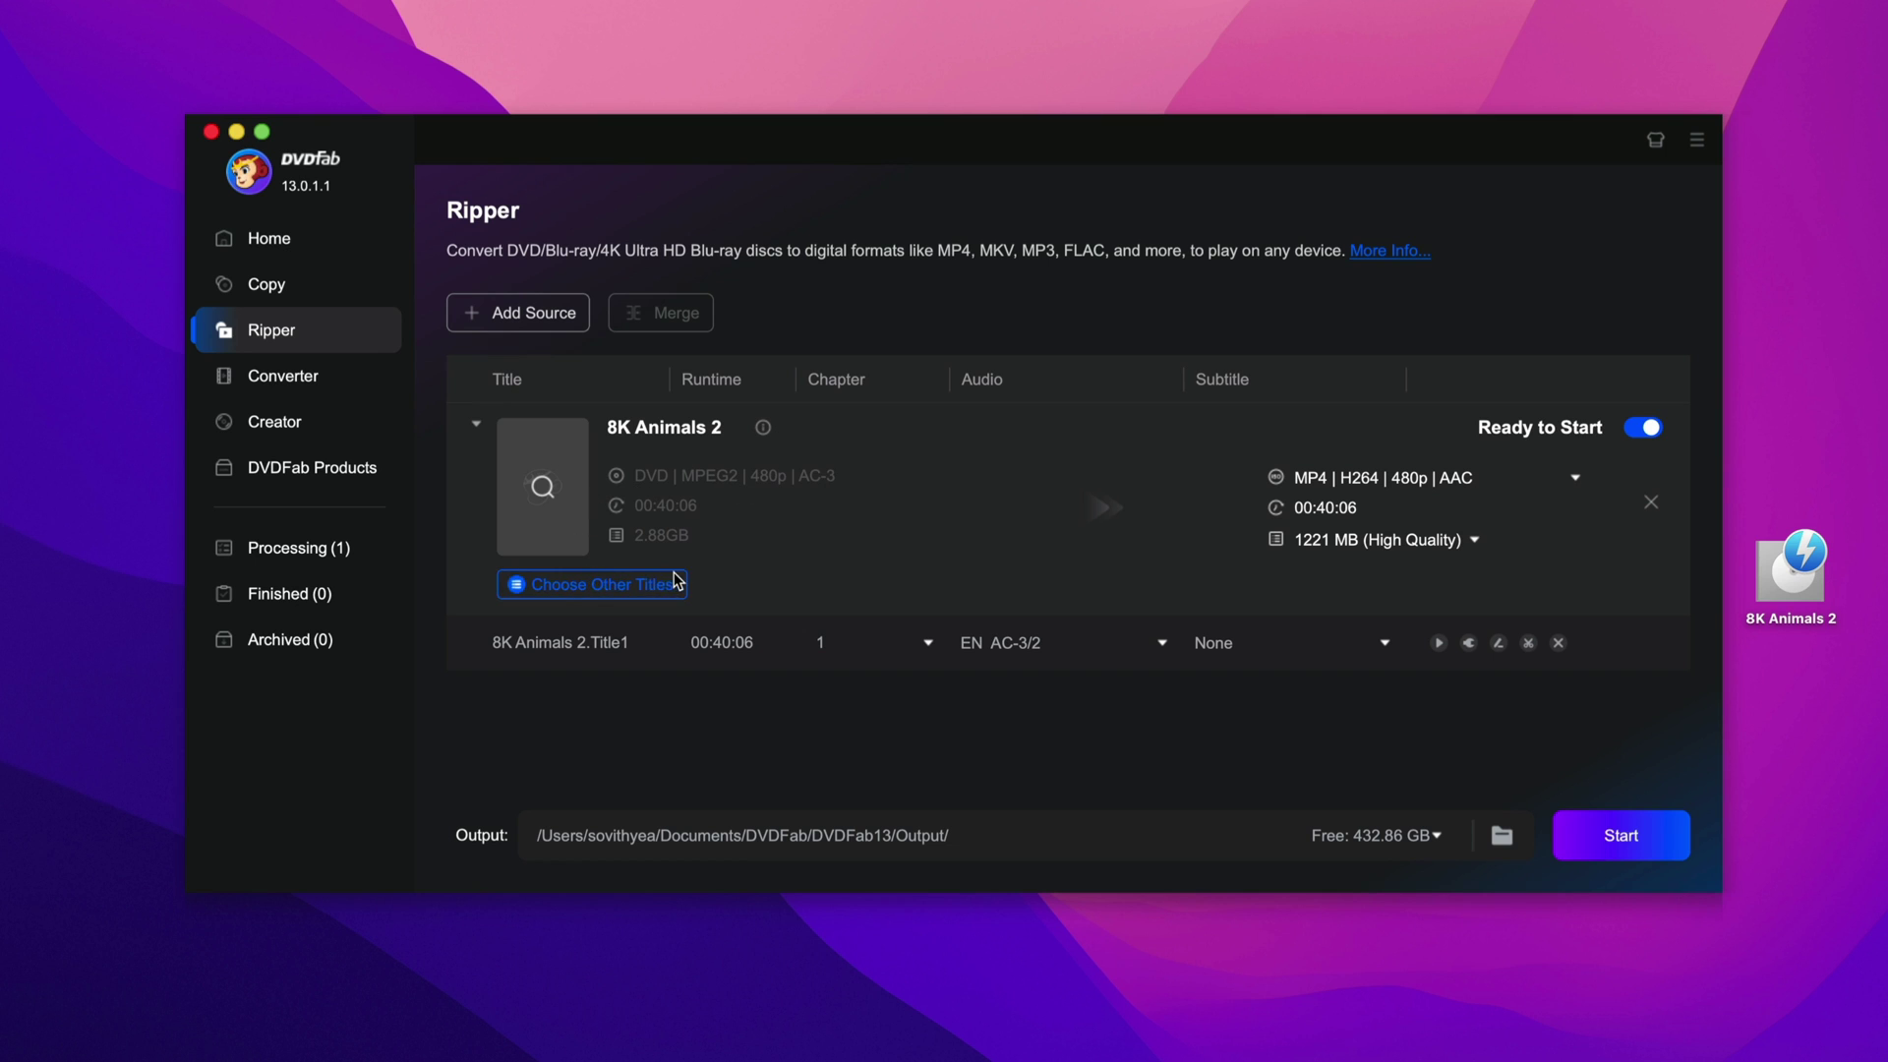
Step: Keep only title 1 of 8K Animals 2 and leave subtitles set to None
left_click(581, 594)
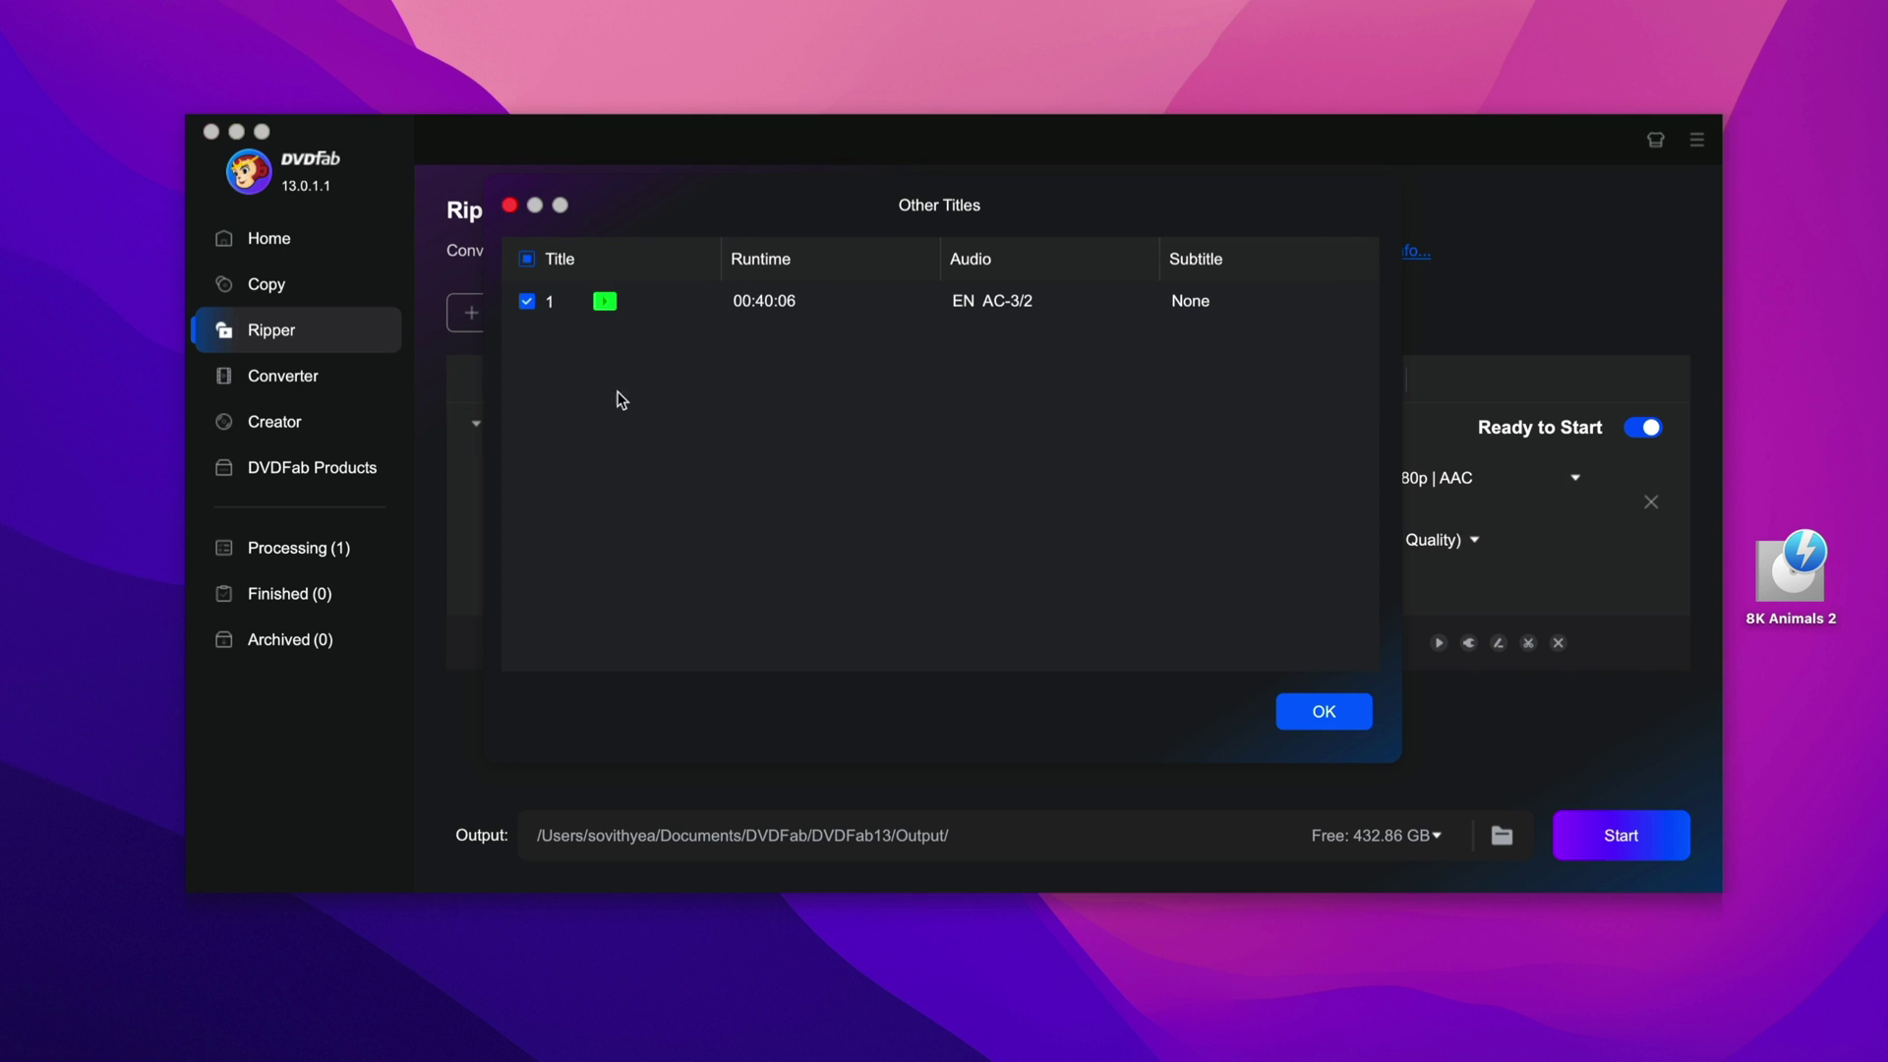
left_click(1296, 716)
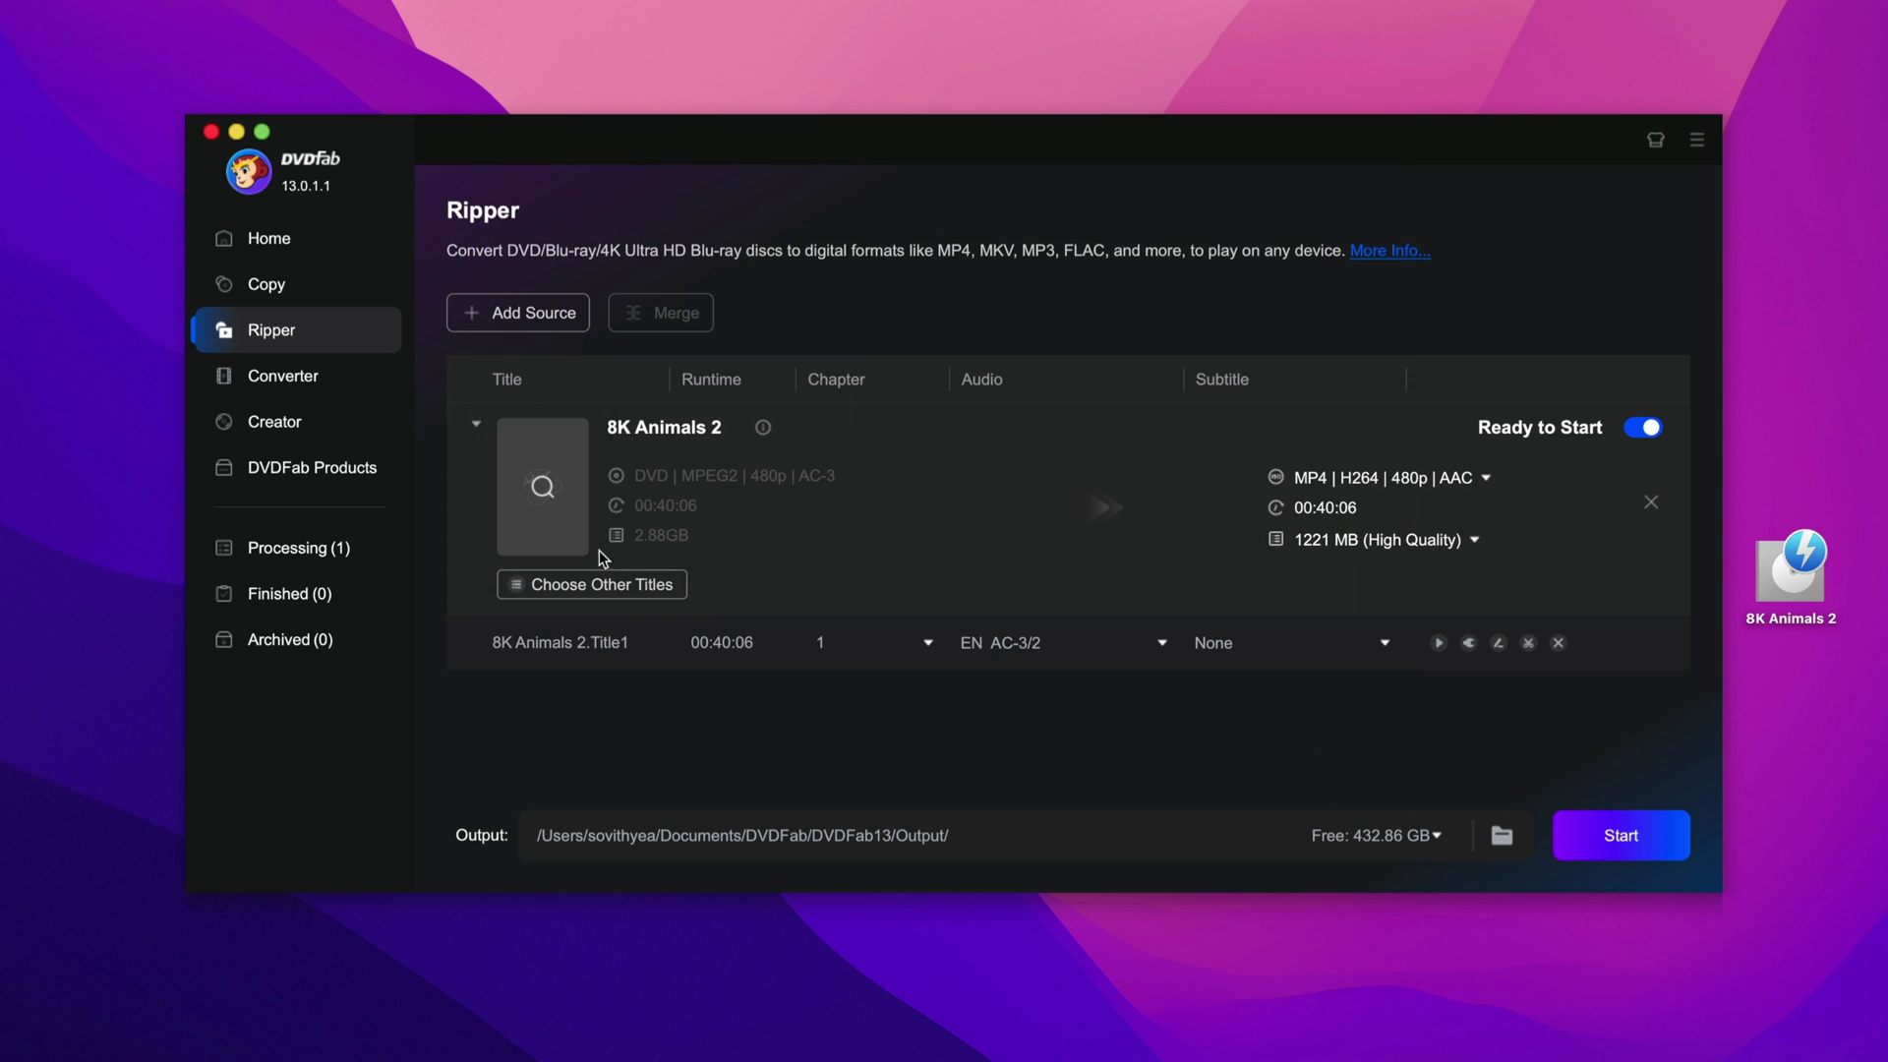
left_click(1342, 645)
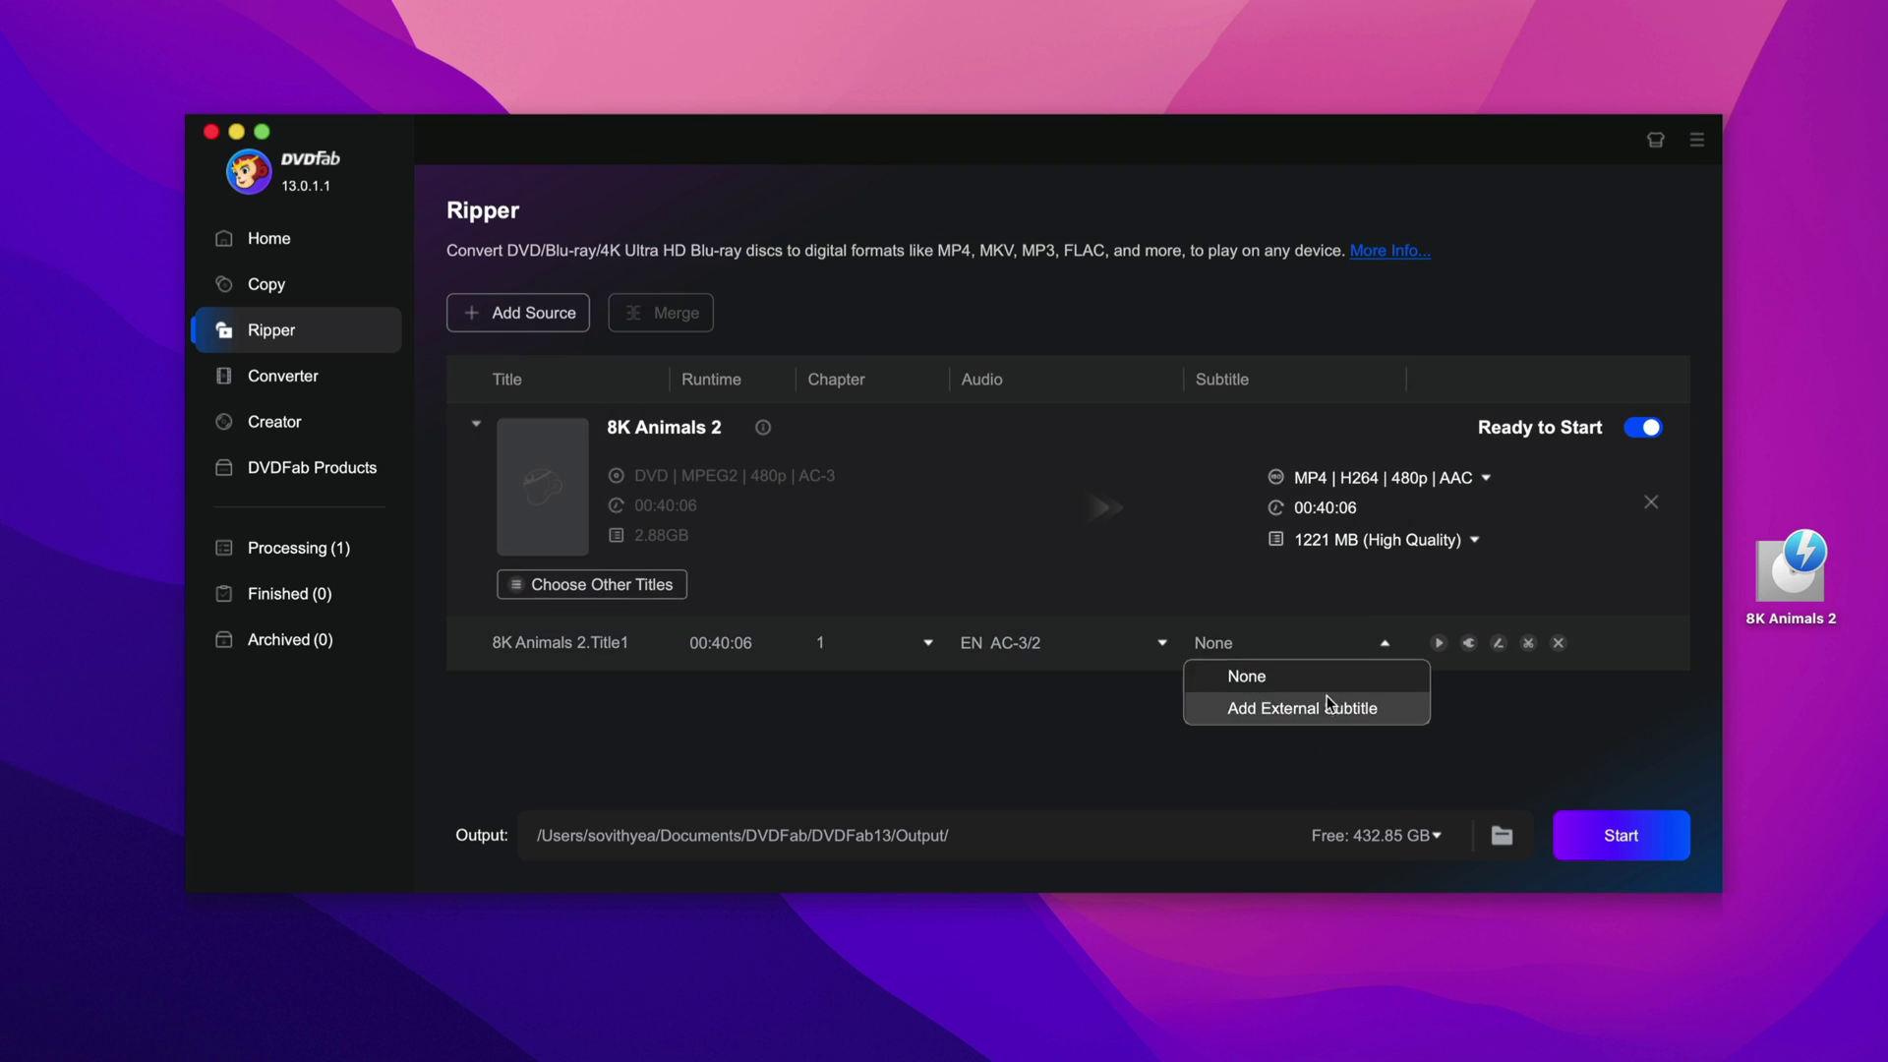
left_click(1237, 600)
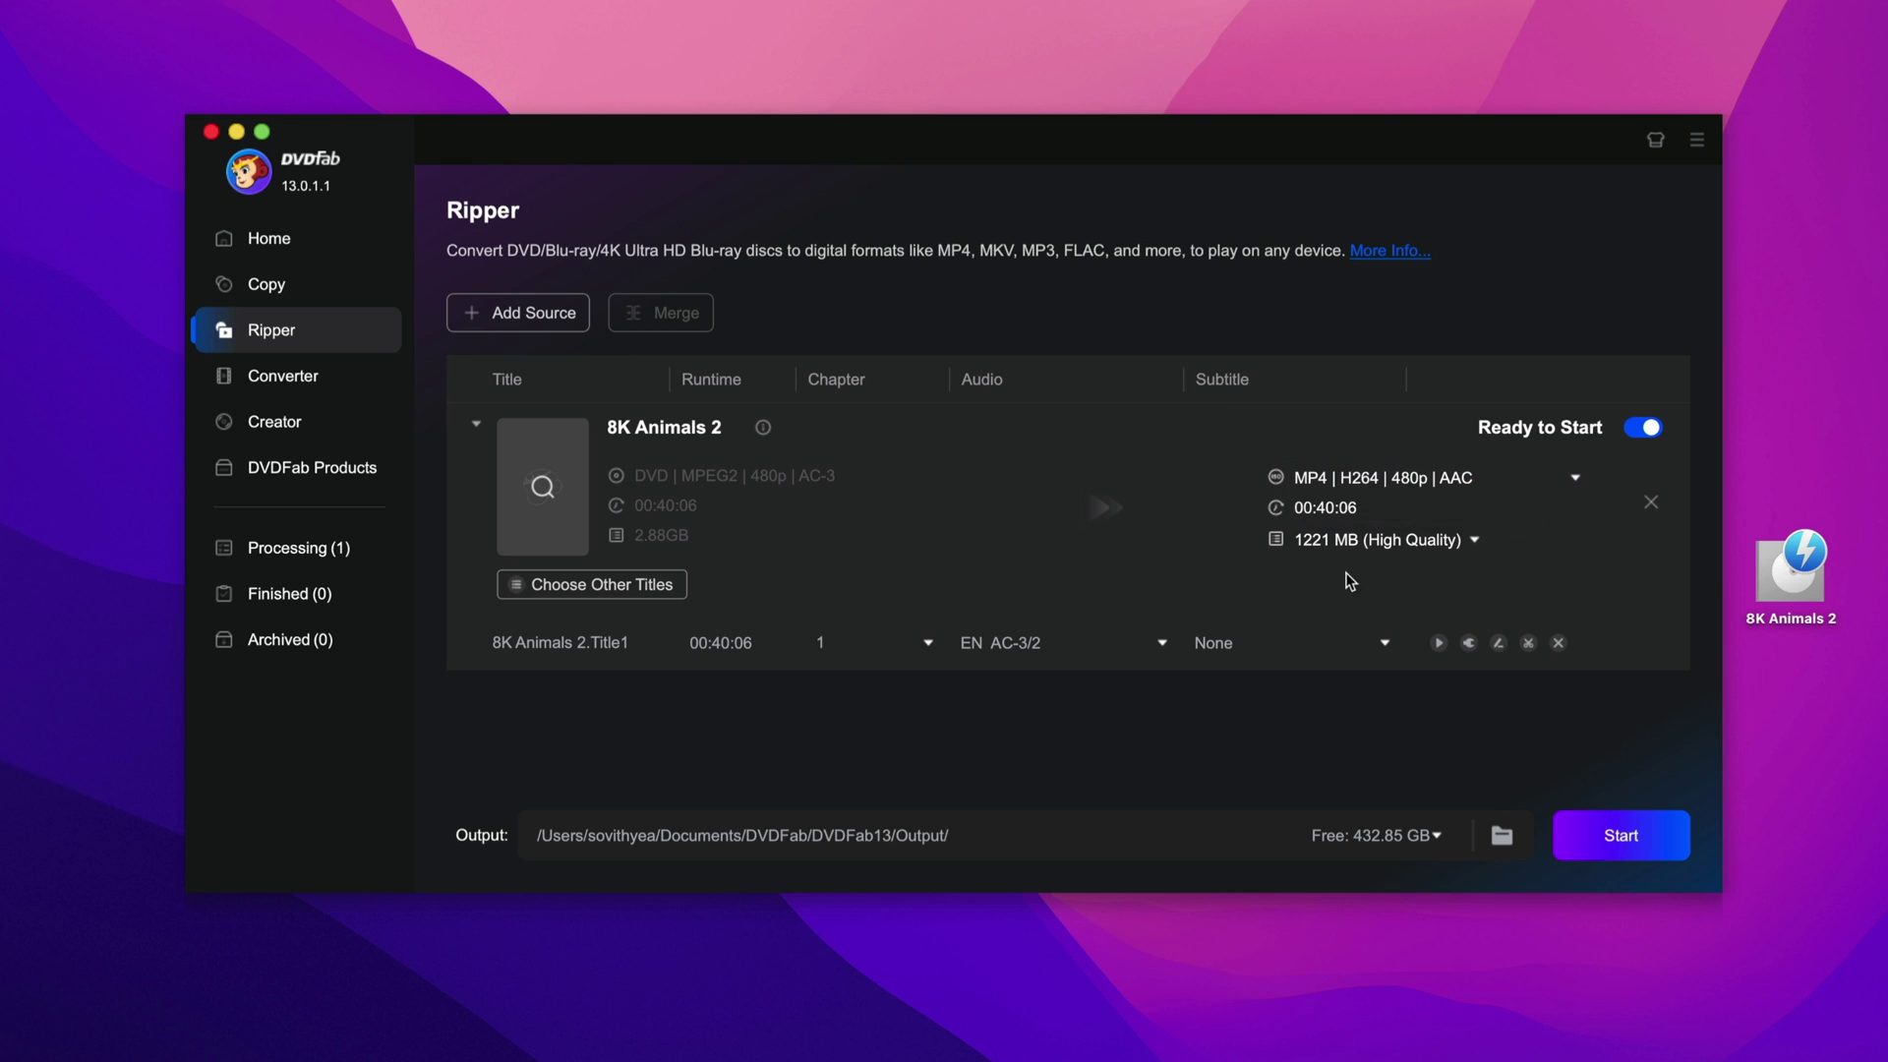
left_click(1365, 482)
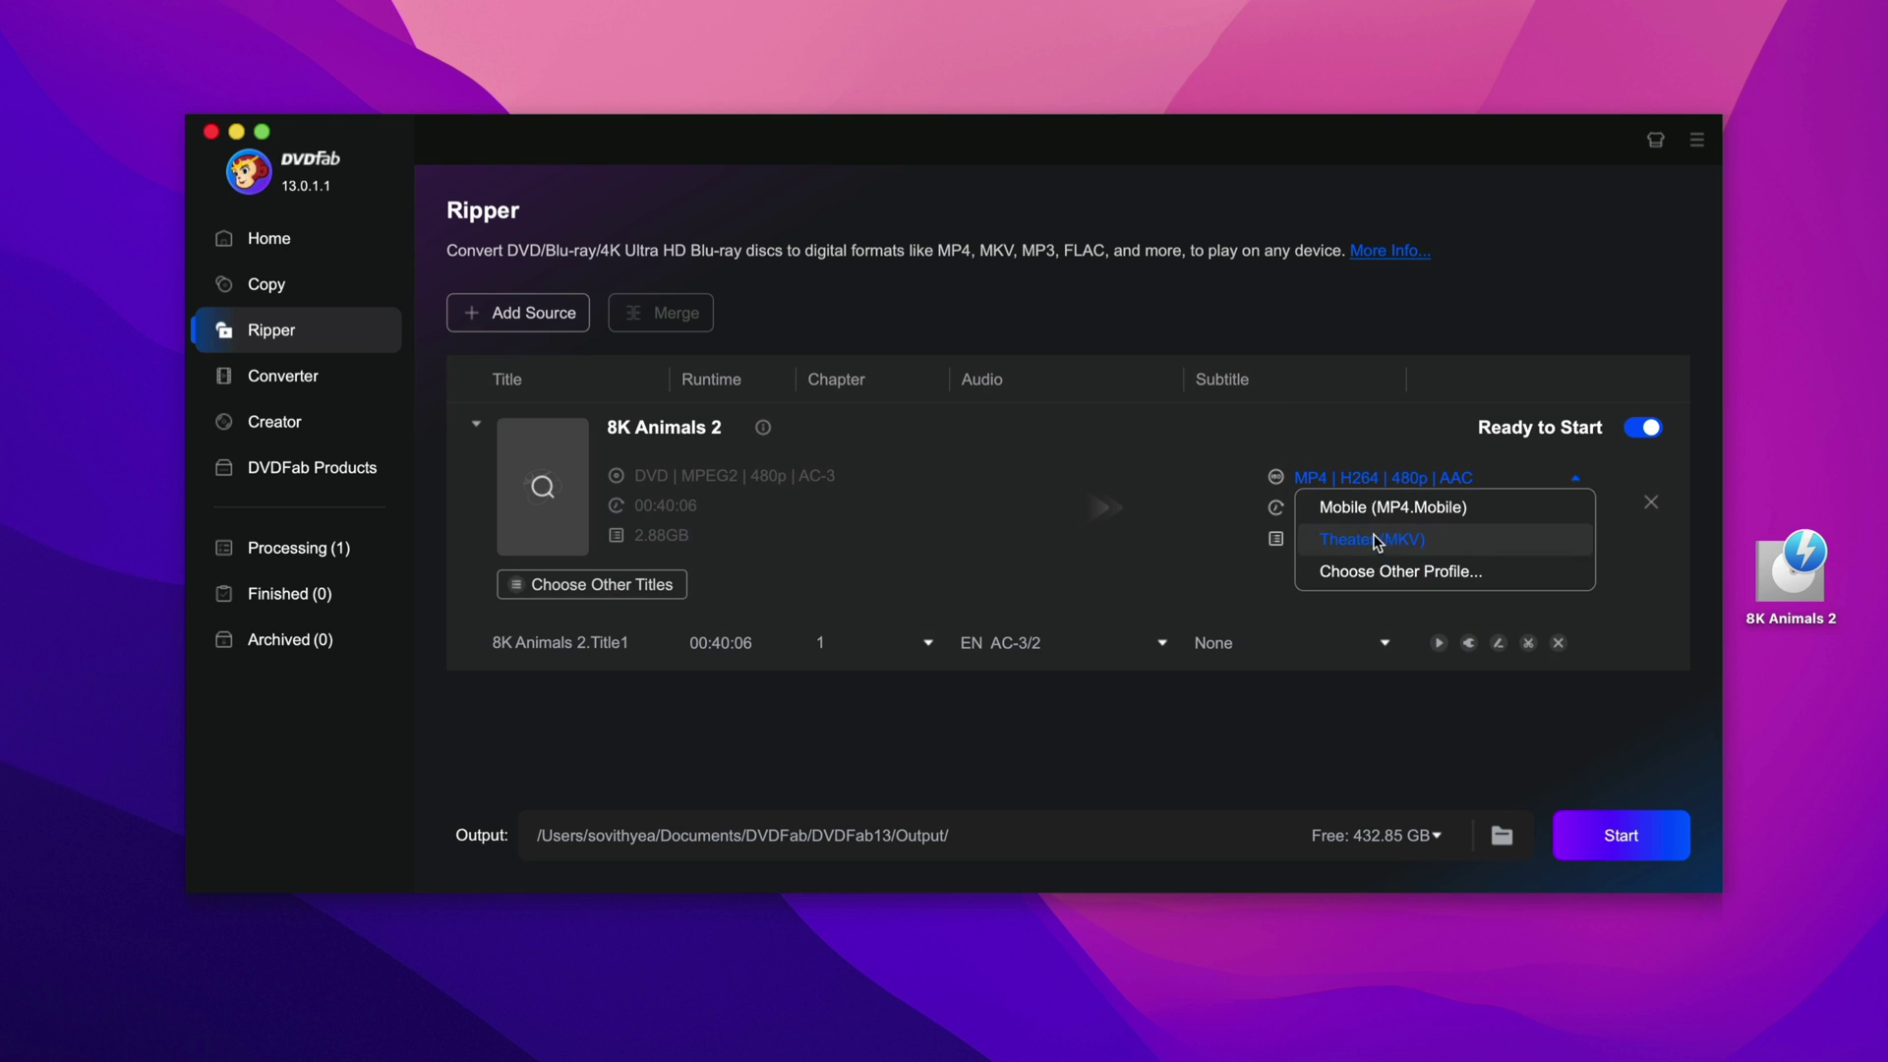
Step: Browse the Web Optimized and Audio profiles, then pick the plain MP4 video profile
left_click(1418, 574)
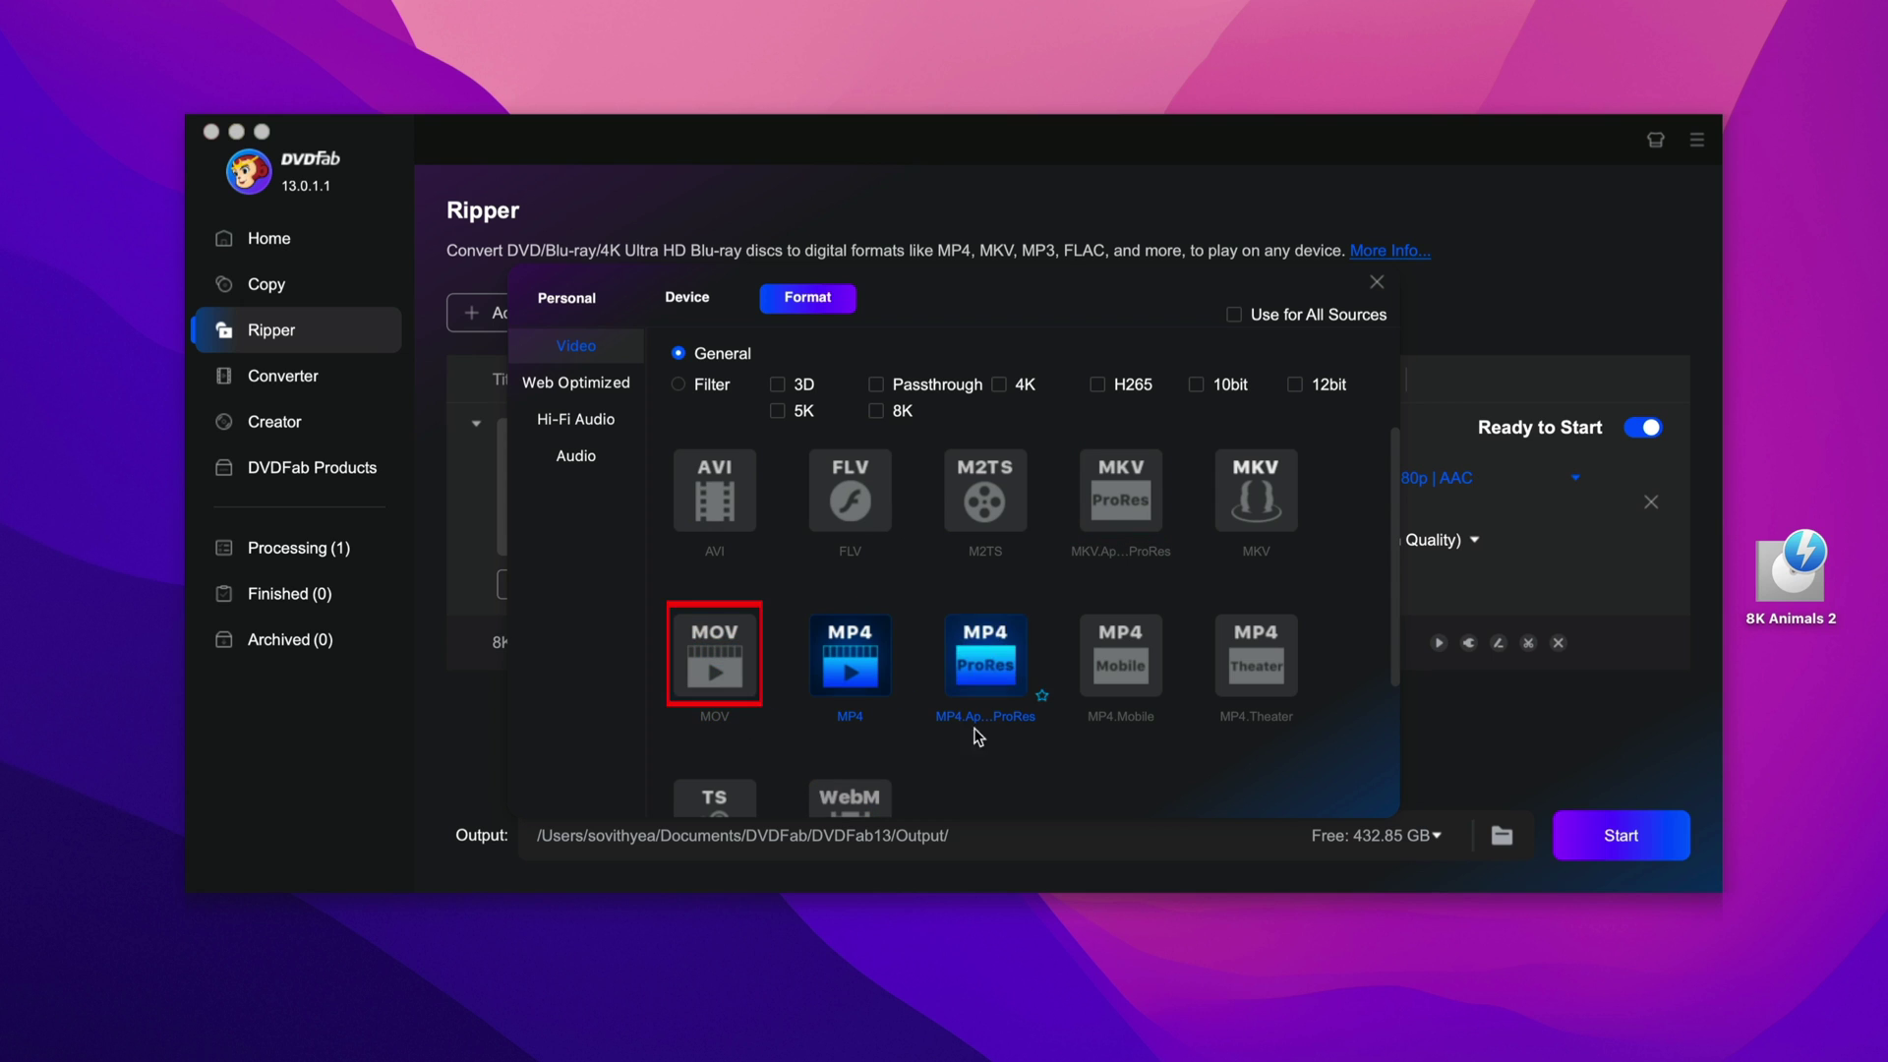
left_click(602, 389)
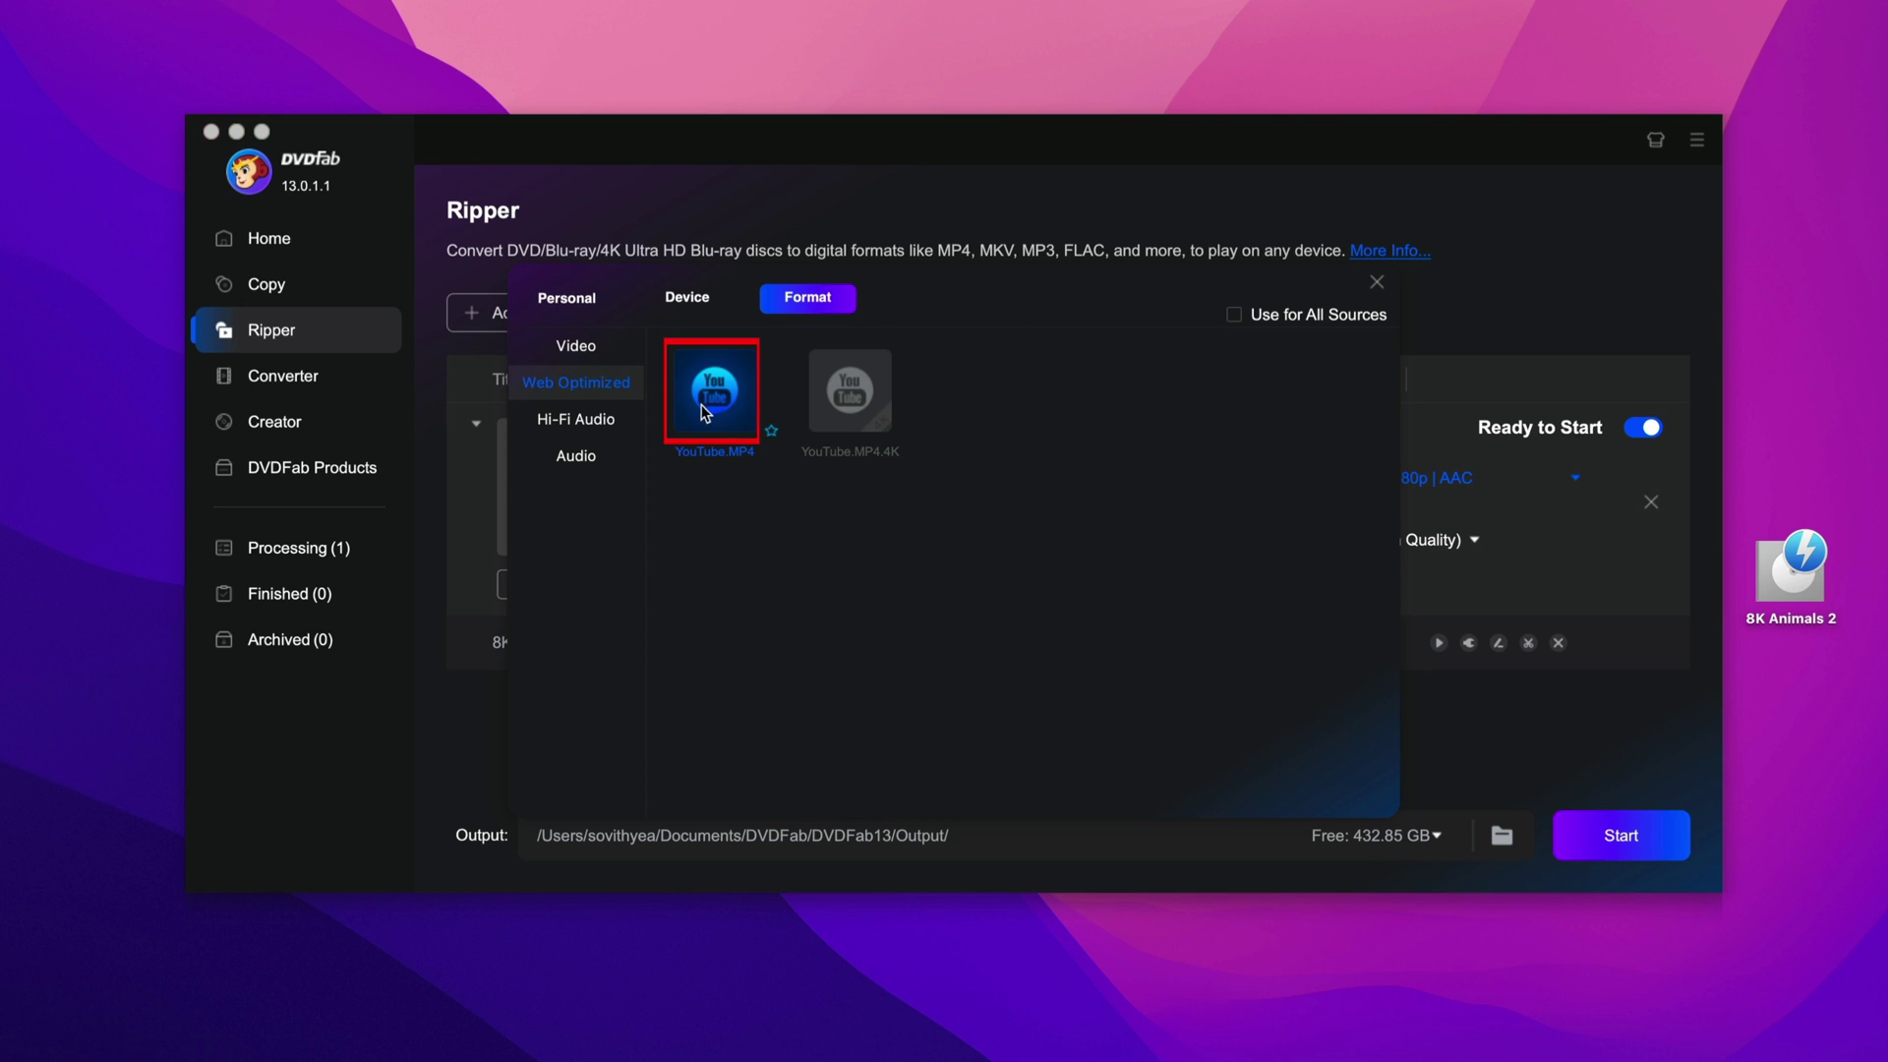
left_click(850, 393)
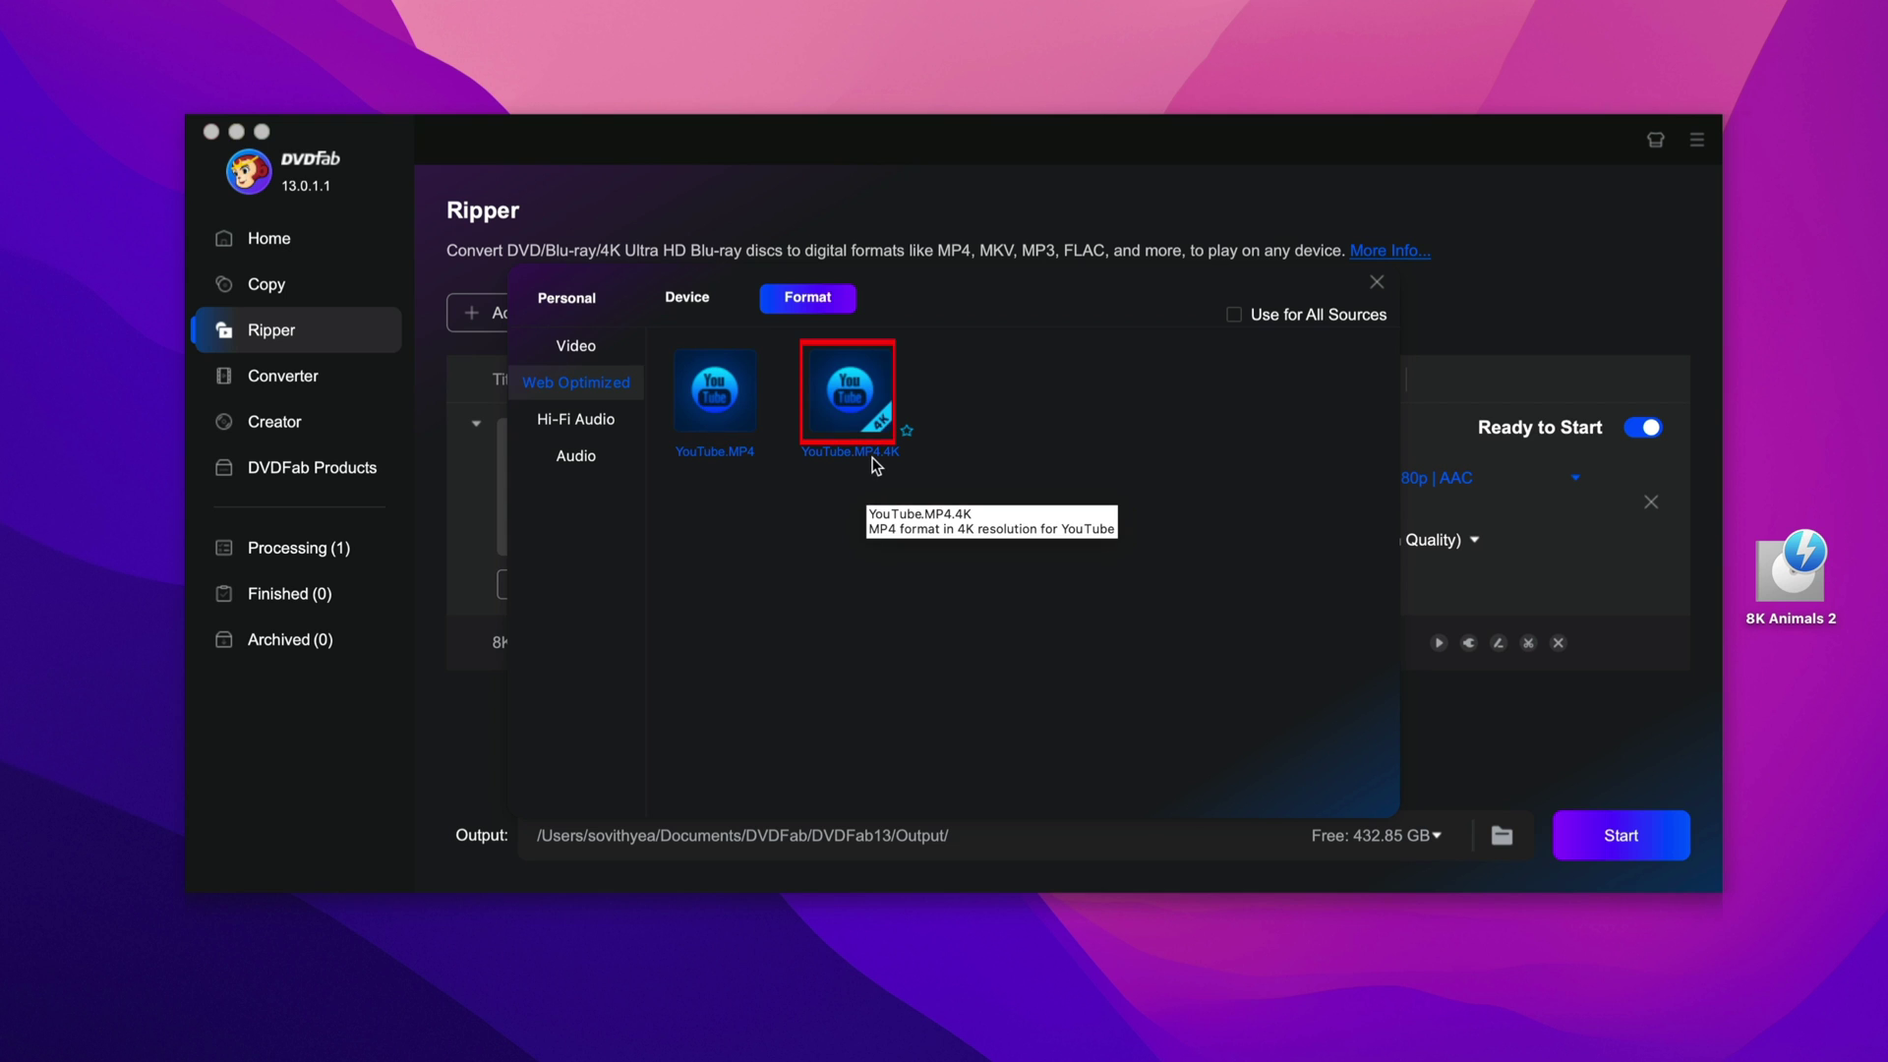
left_click(604, 454)
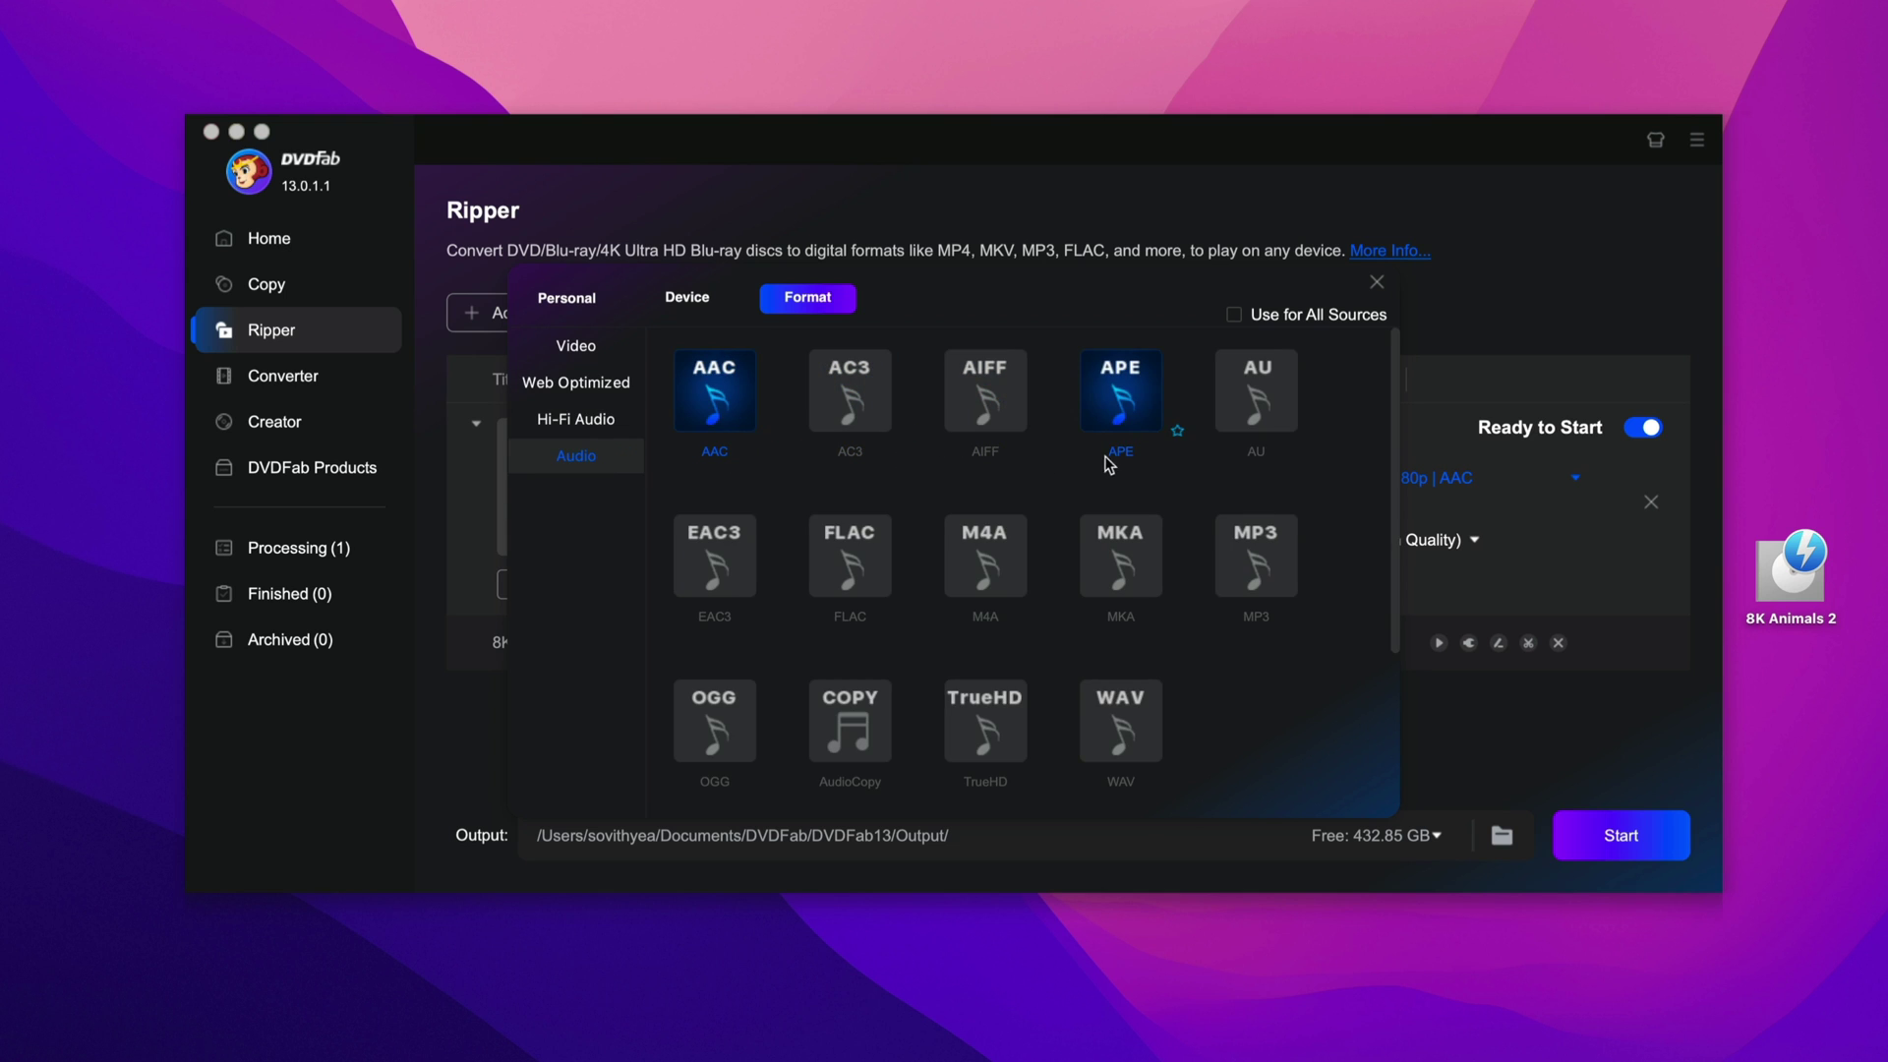
scroll(735, 480, "down", 2)
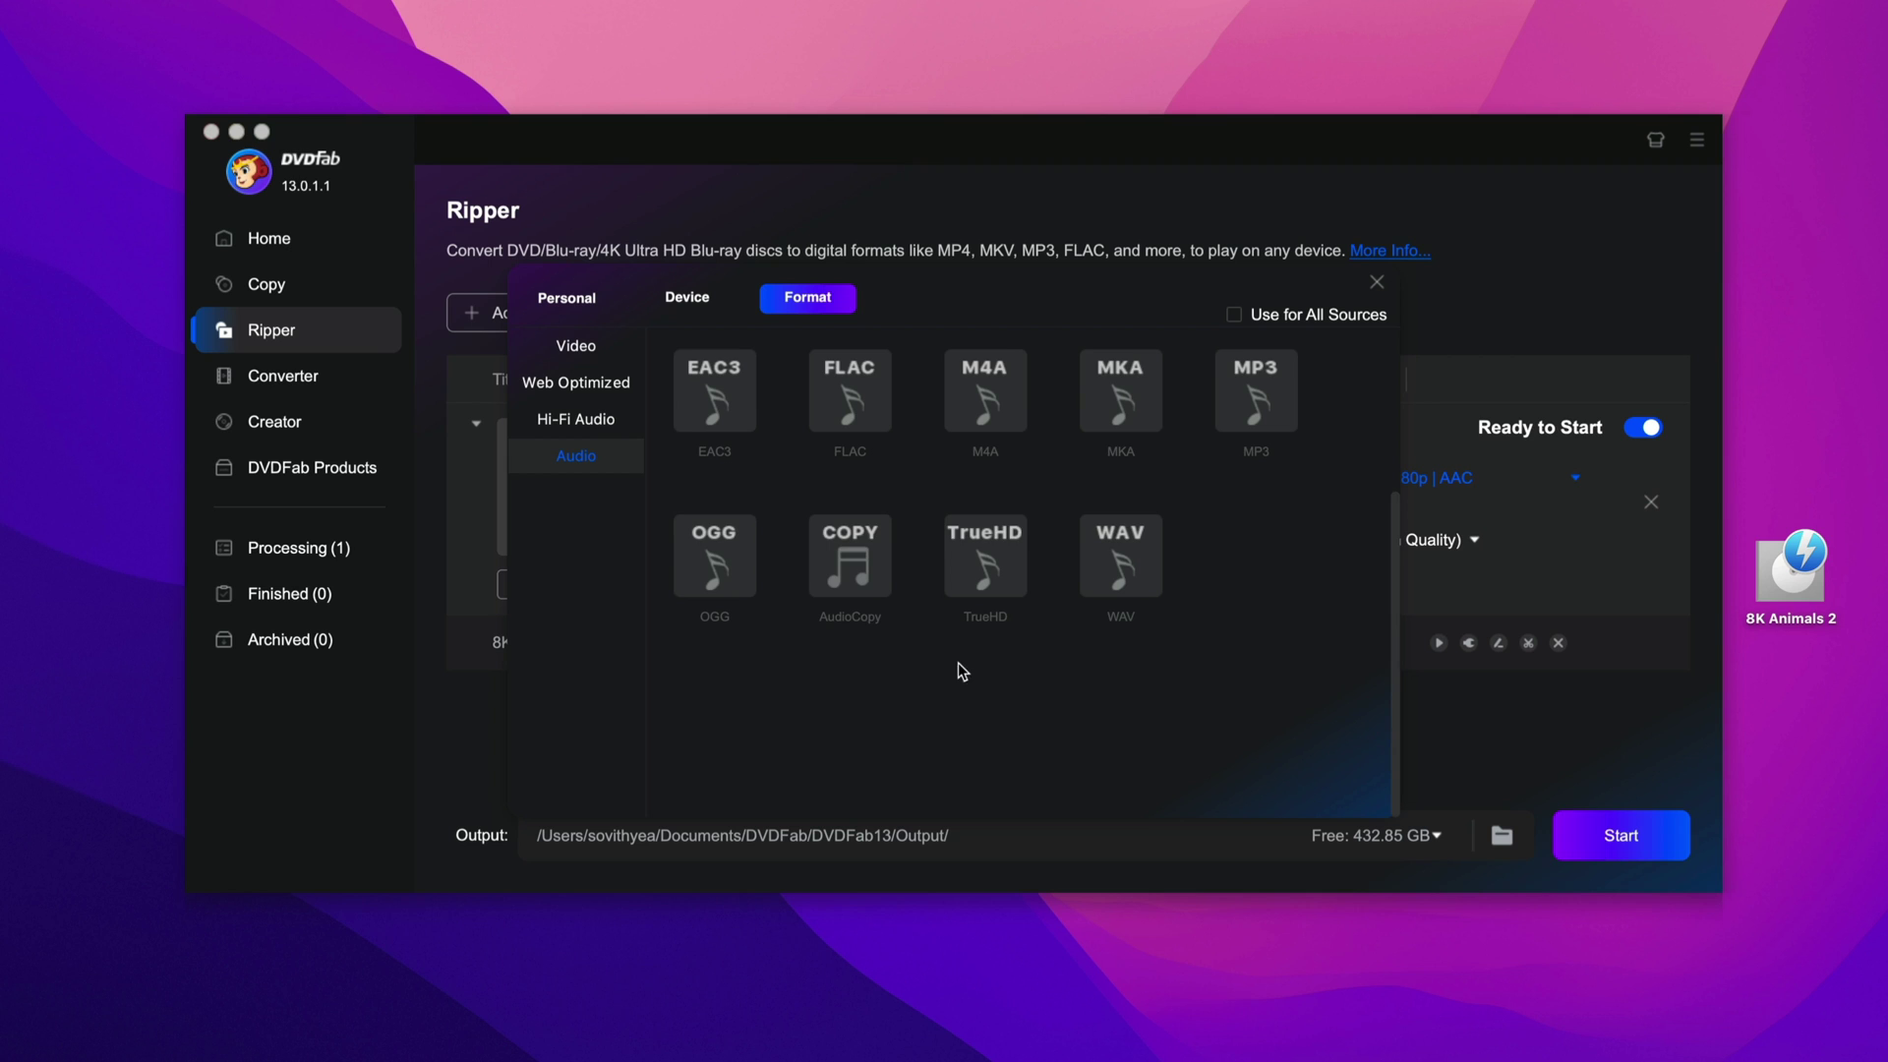
scroll(958, 663, "up", 2)
left_click(595, 348)
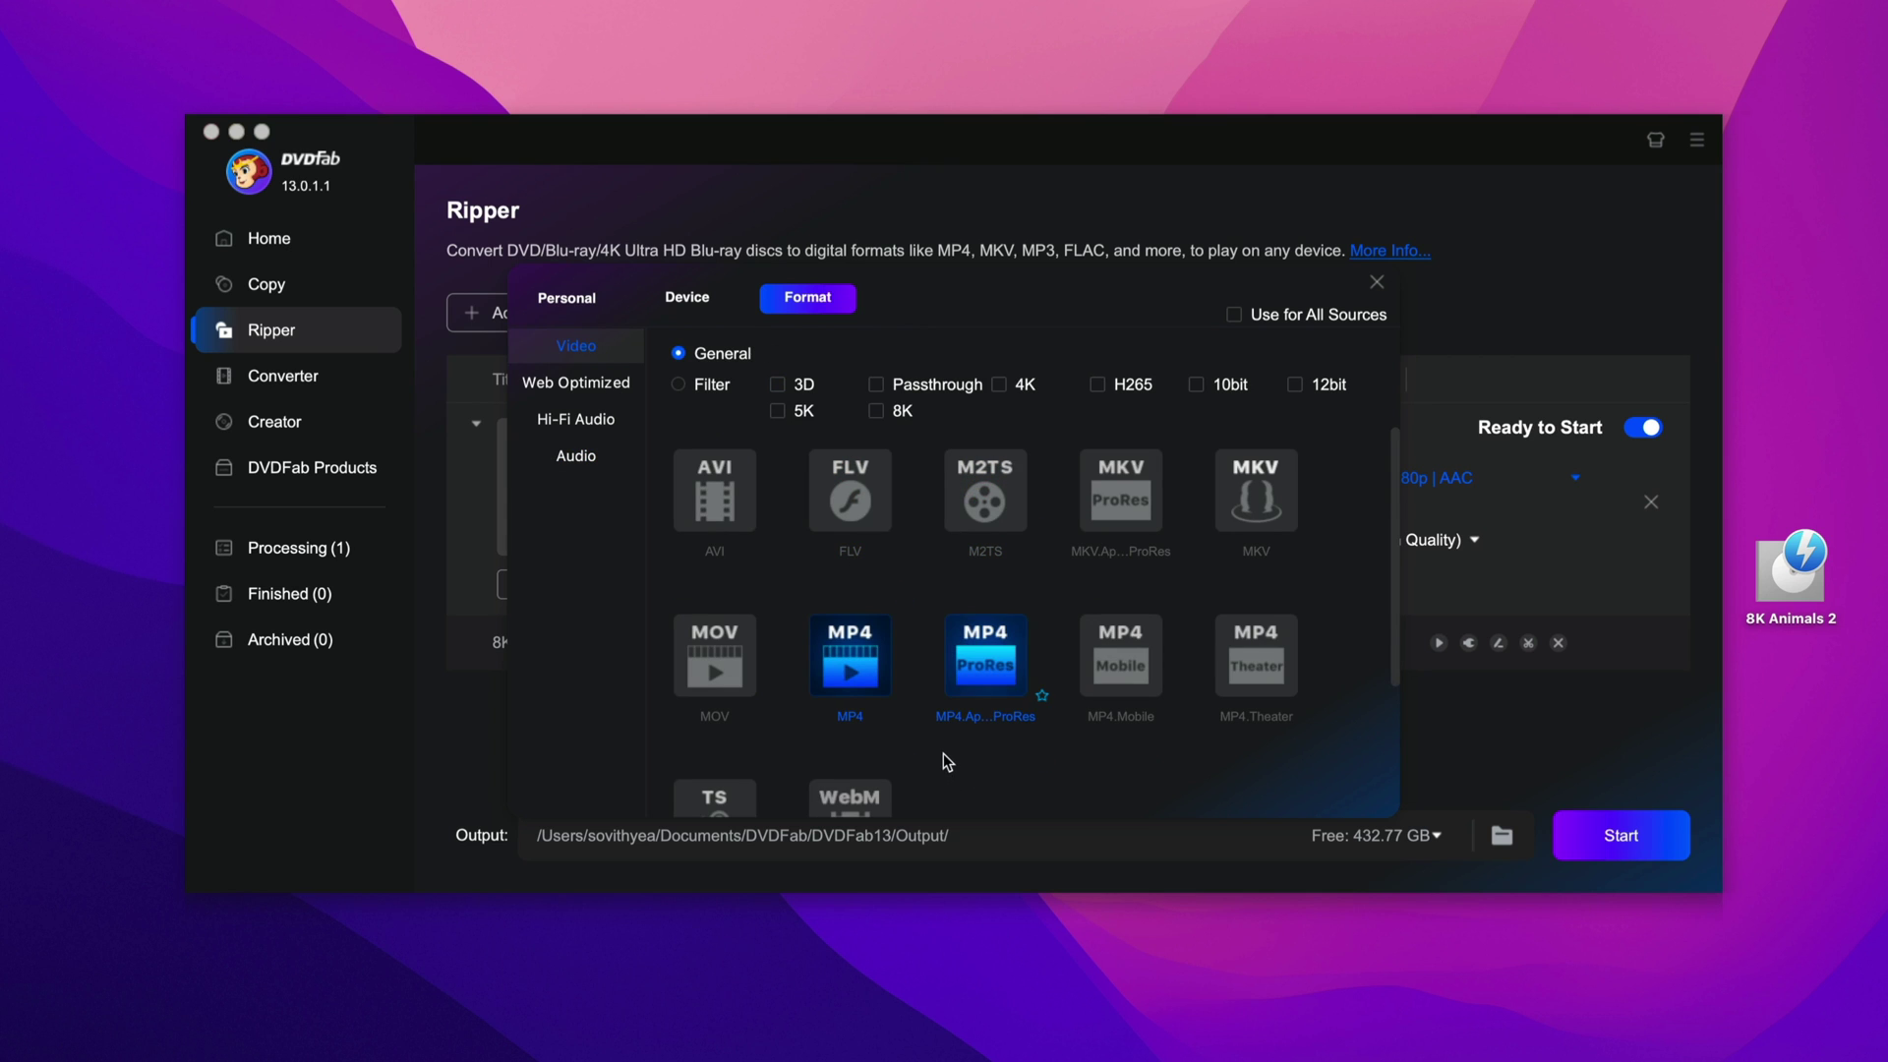
left_click(851, 651)
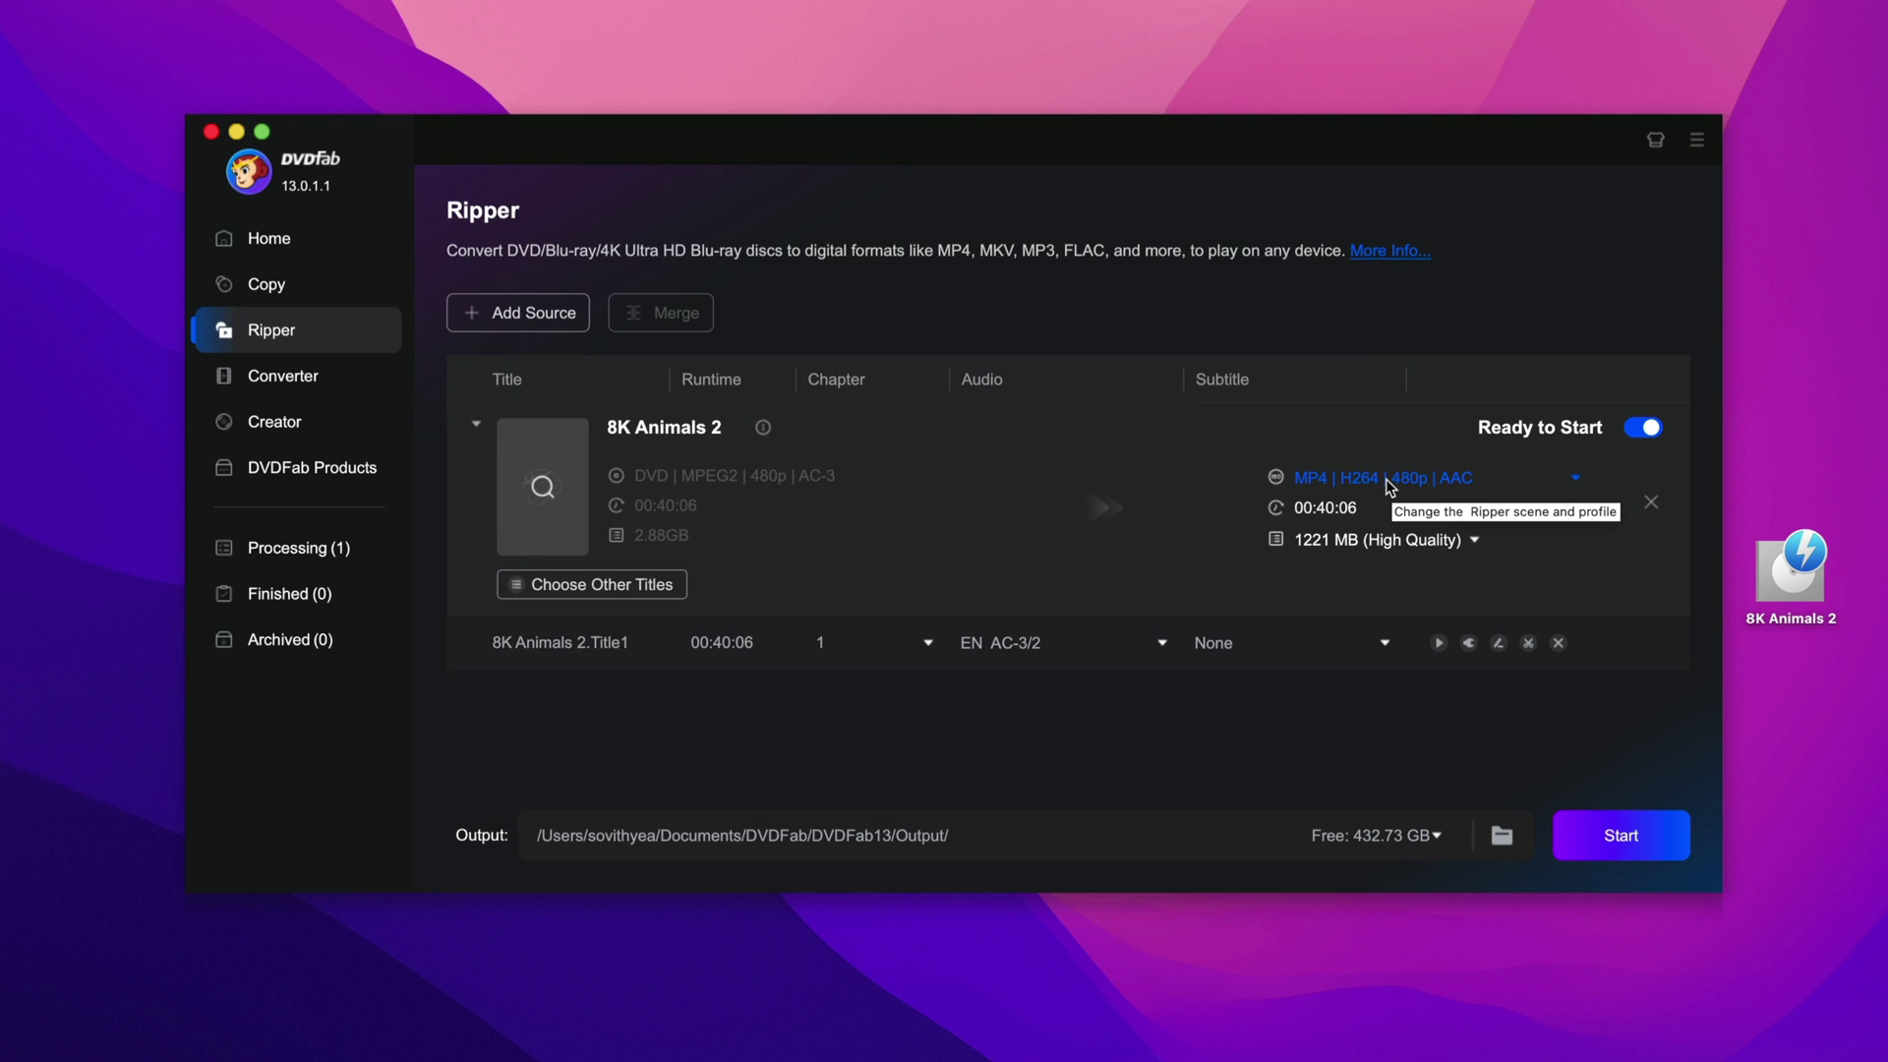
Step: In Advanced Settings, keep the H264 codec and the 720x404 resolution unchanged
left_click(1470, 645)
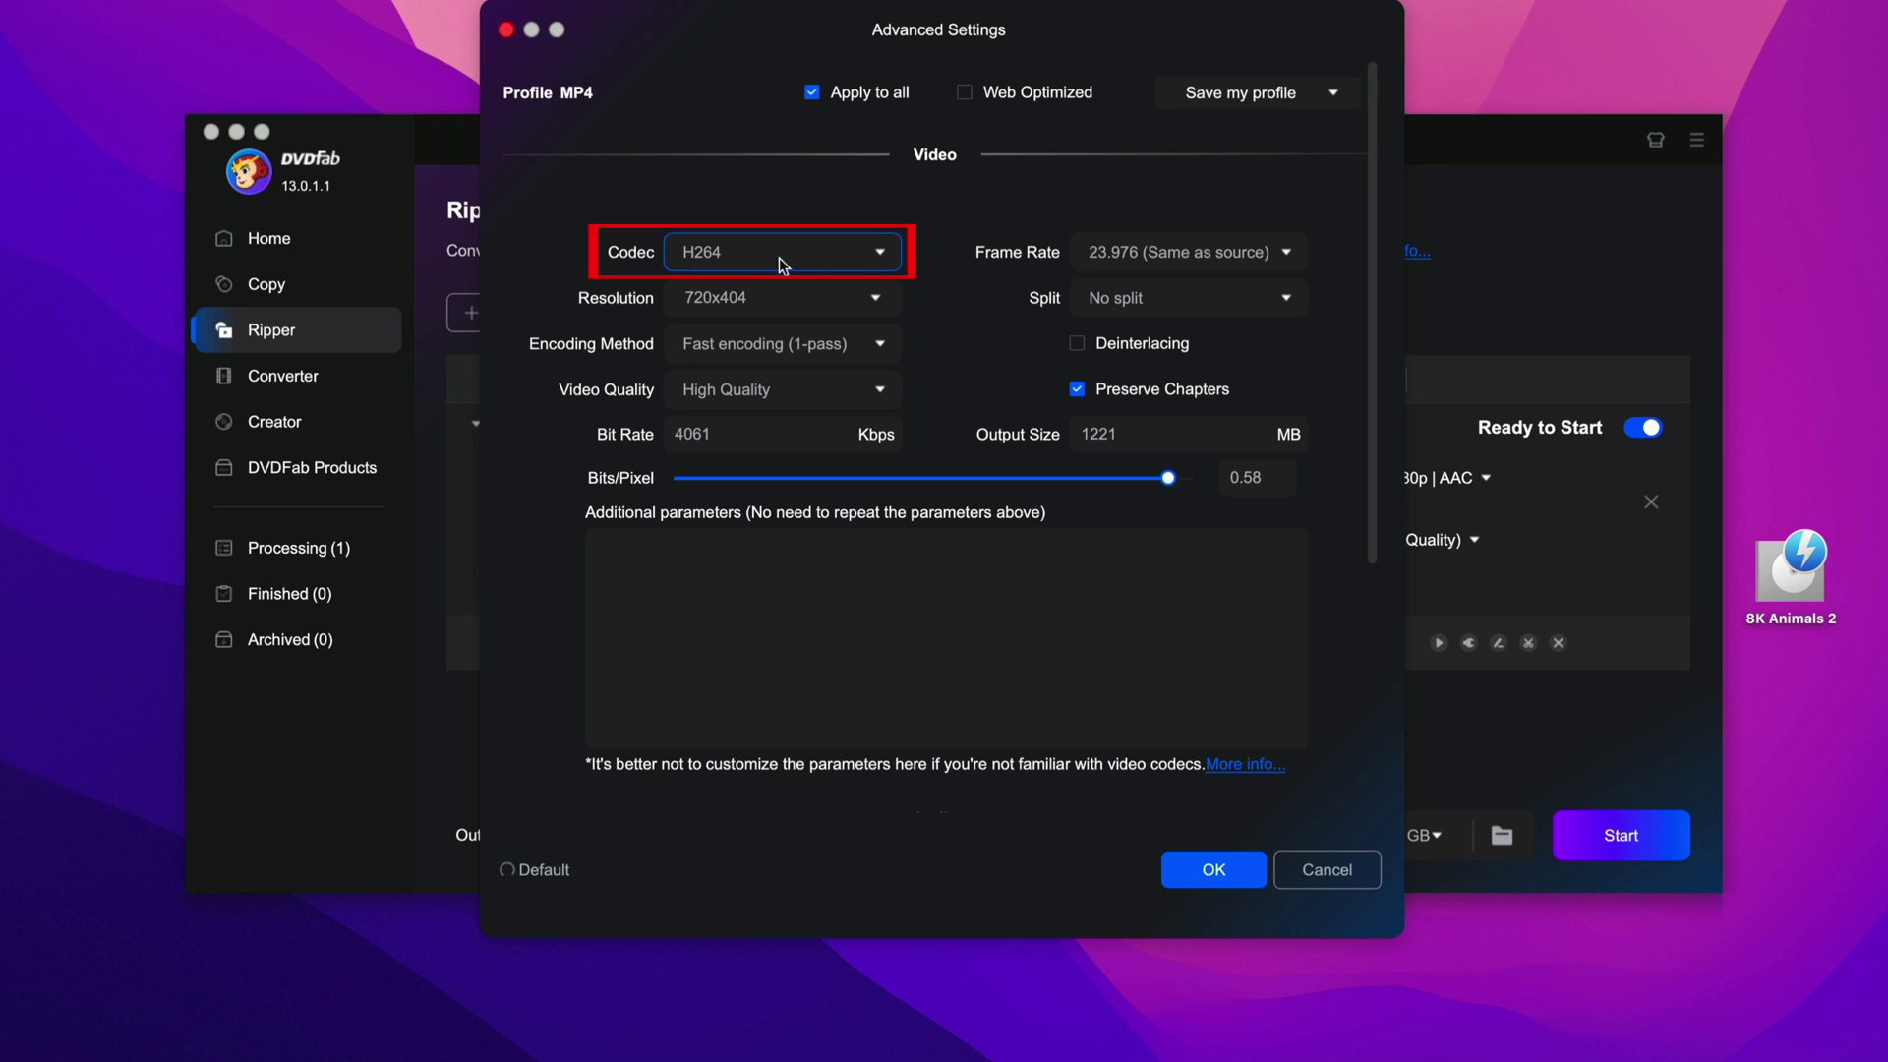
left_click(880, 259)
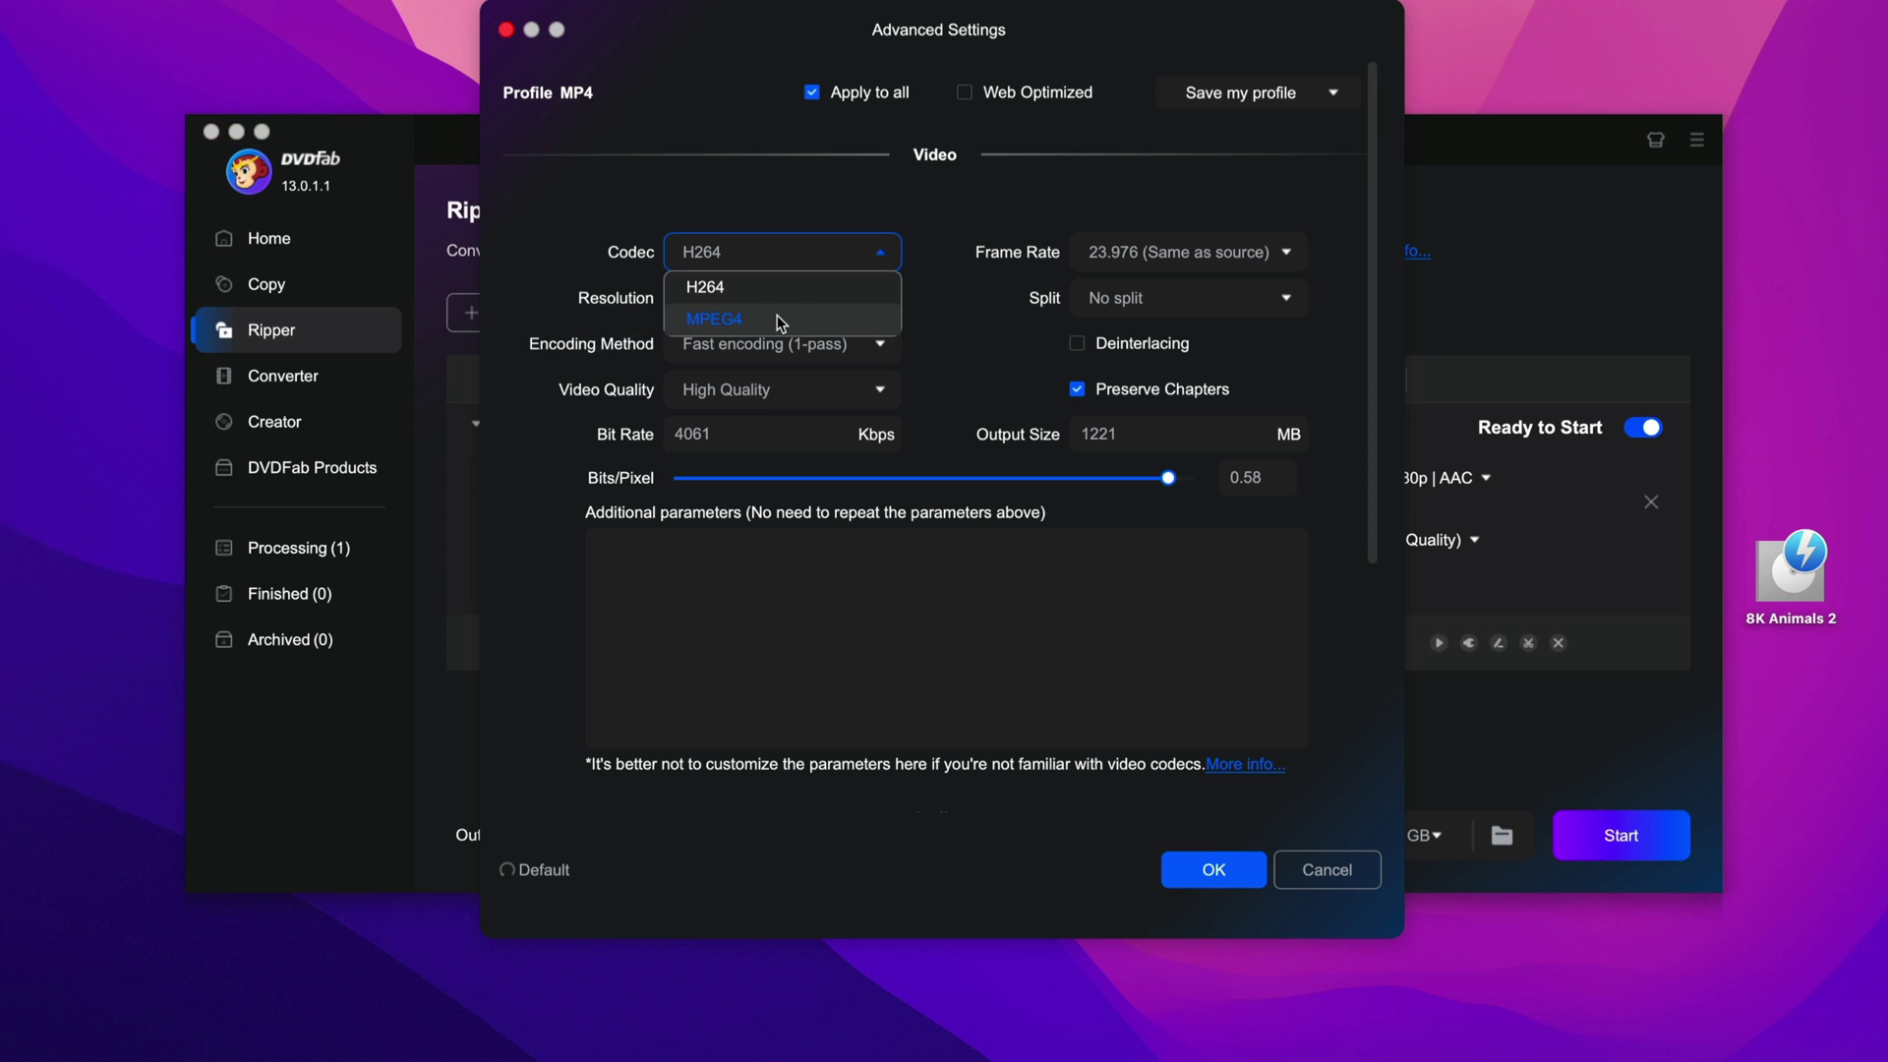
left_click(730, 254)
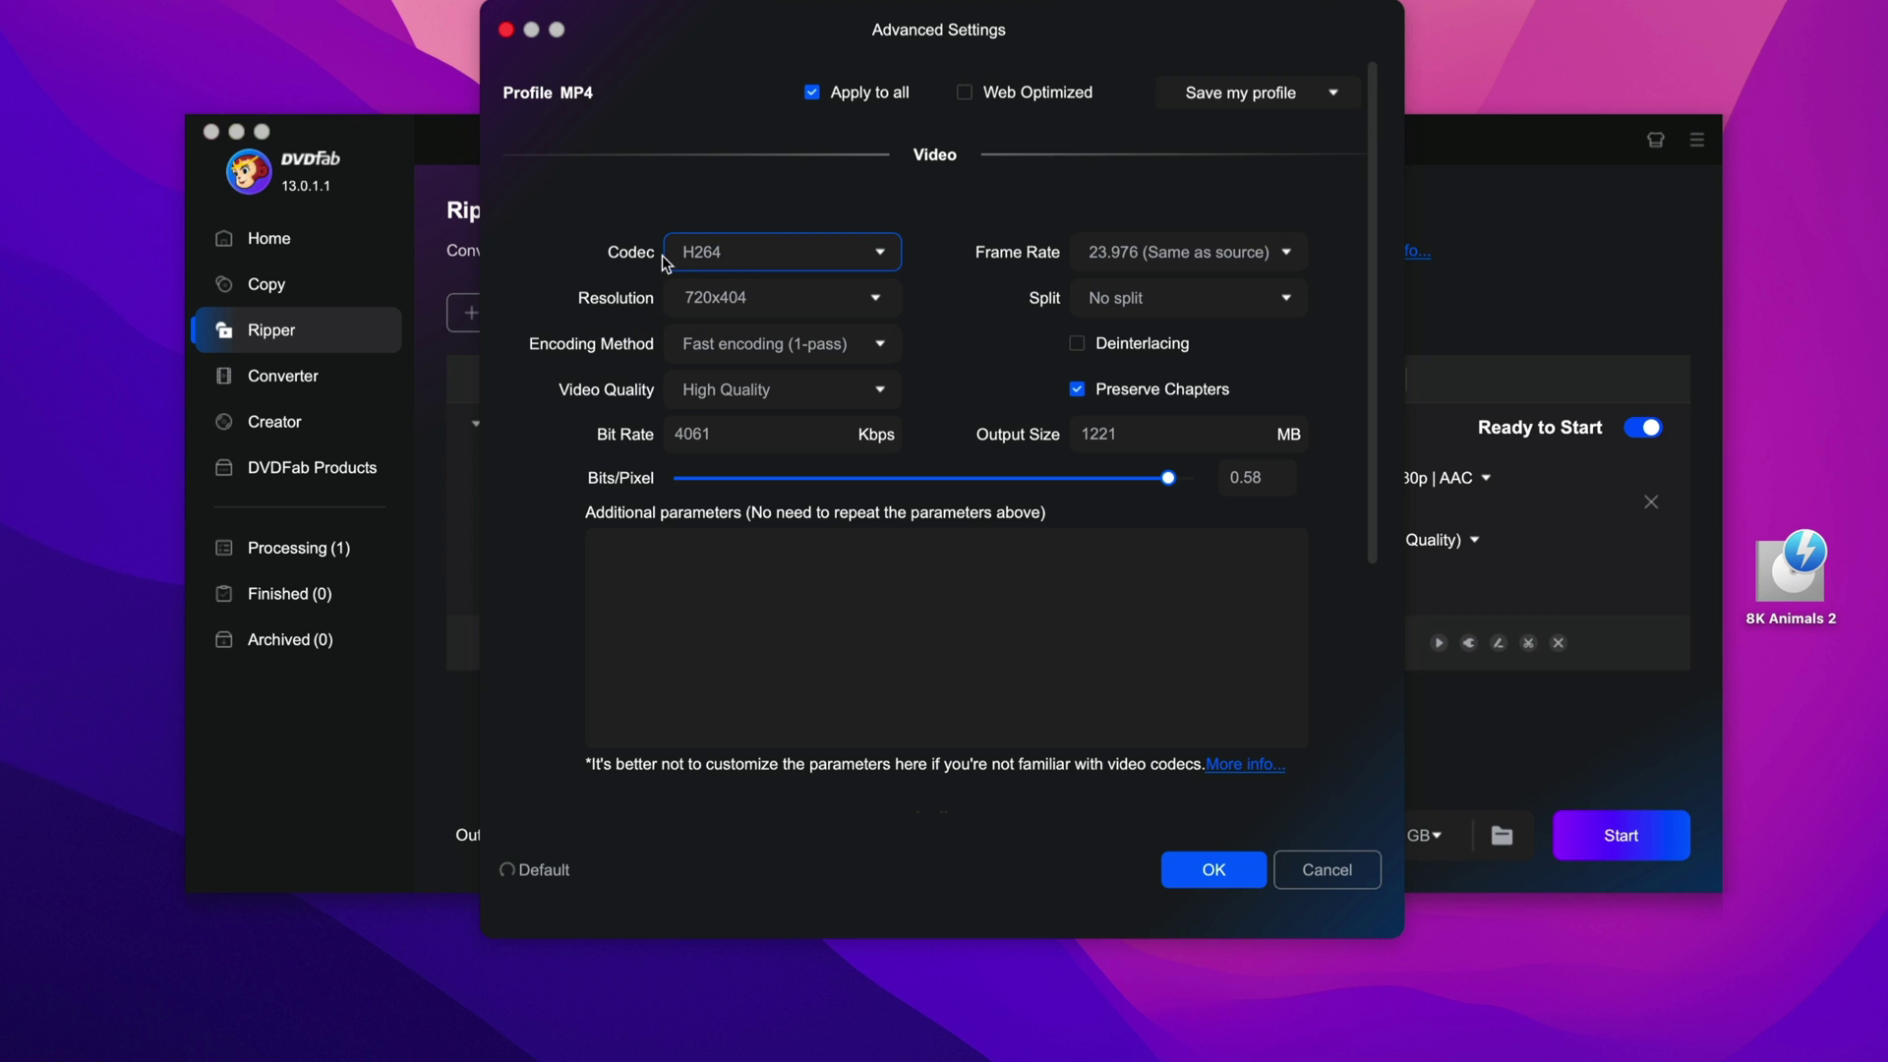
left_click(848, 293)
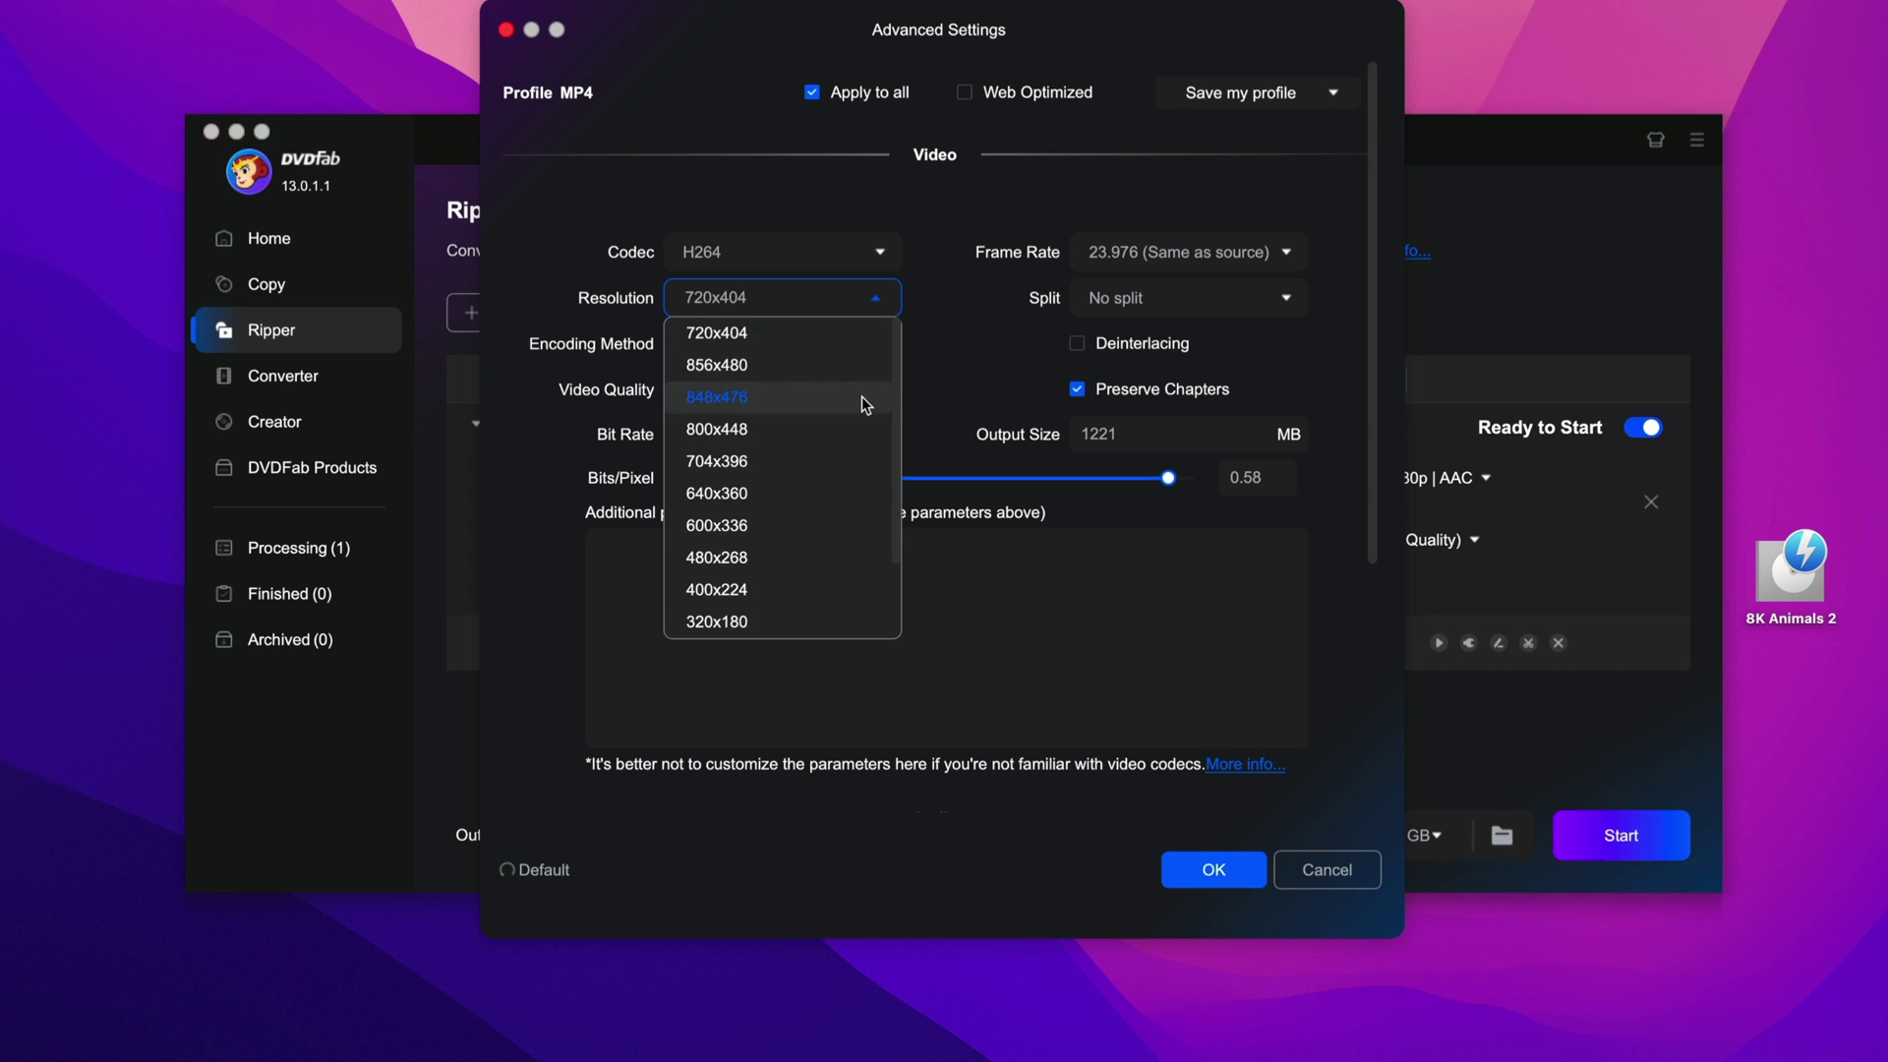
scroll(821, 447, "down", 3)
left_click(796, 300)
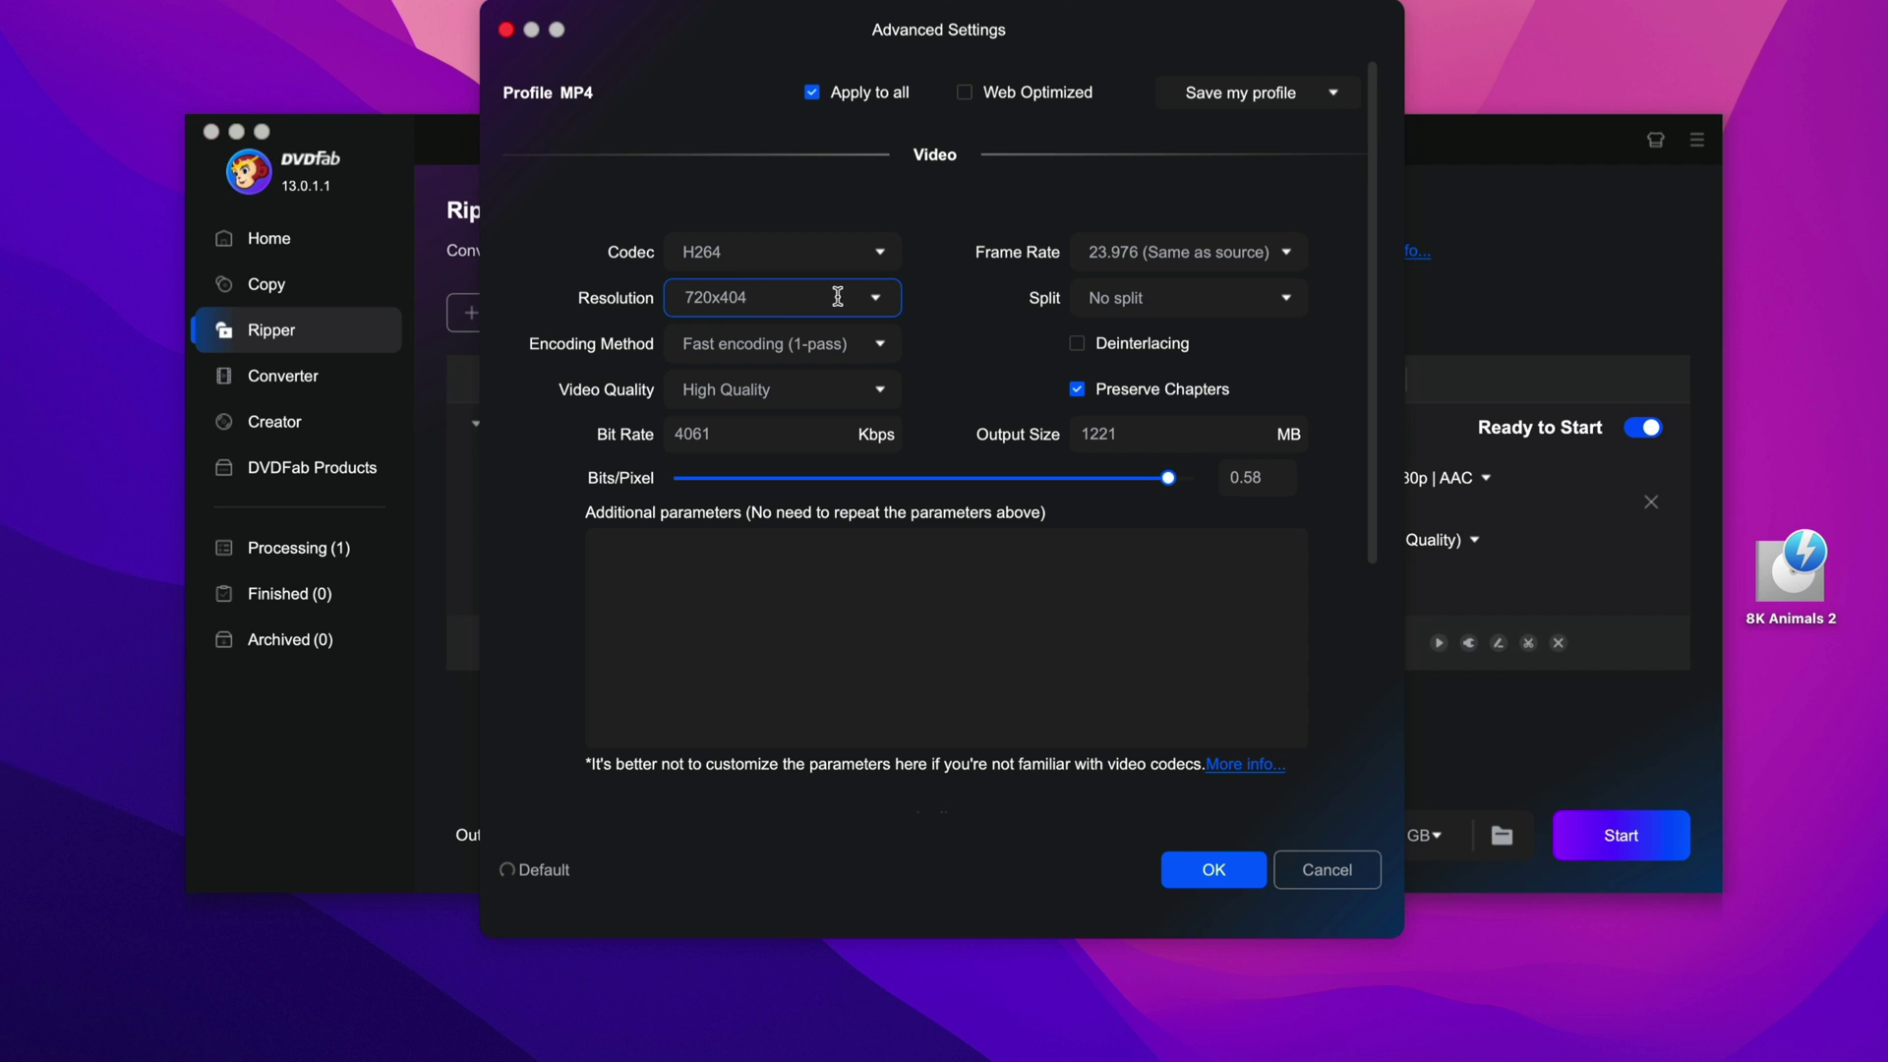
left_click(877, 299)
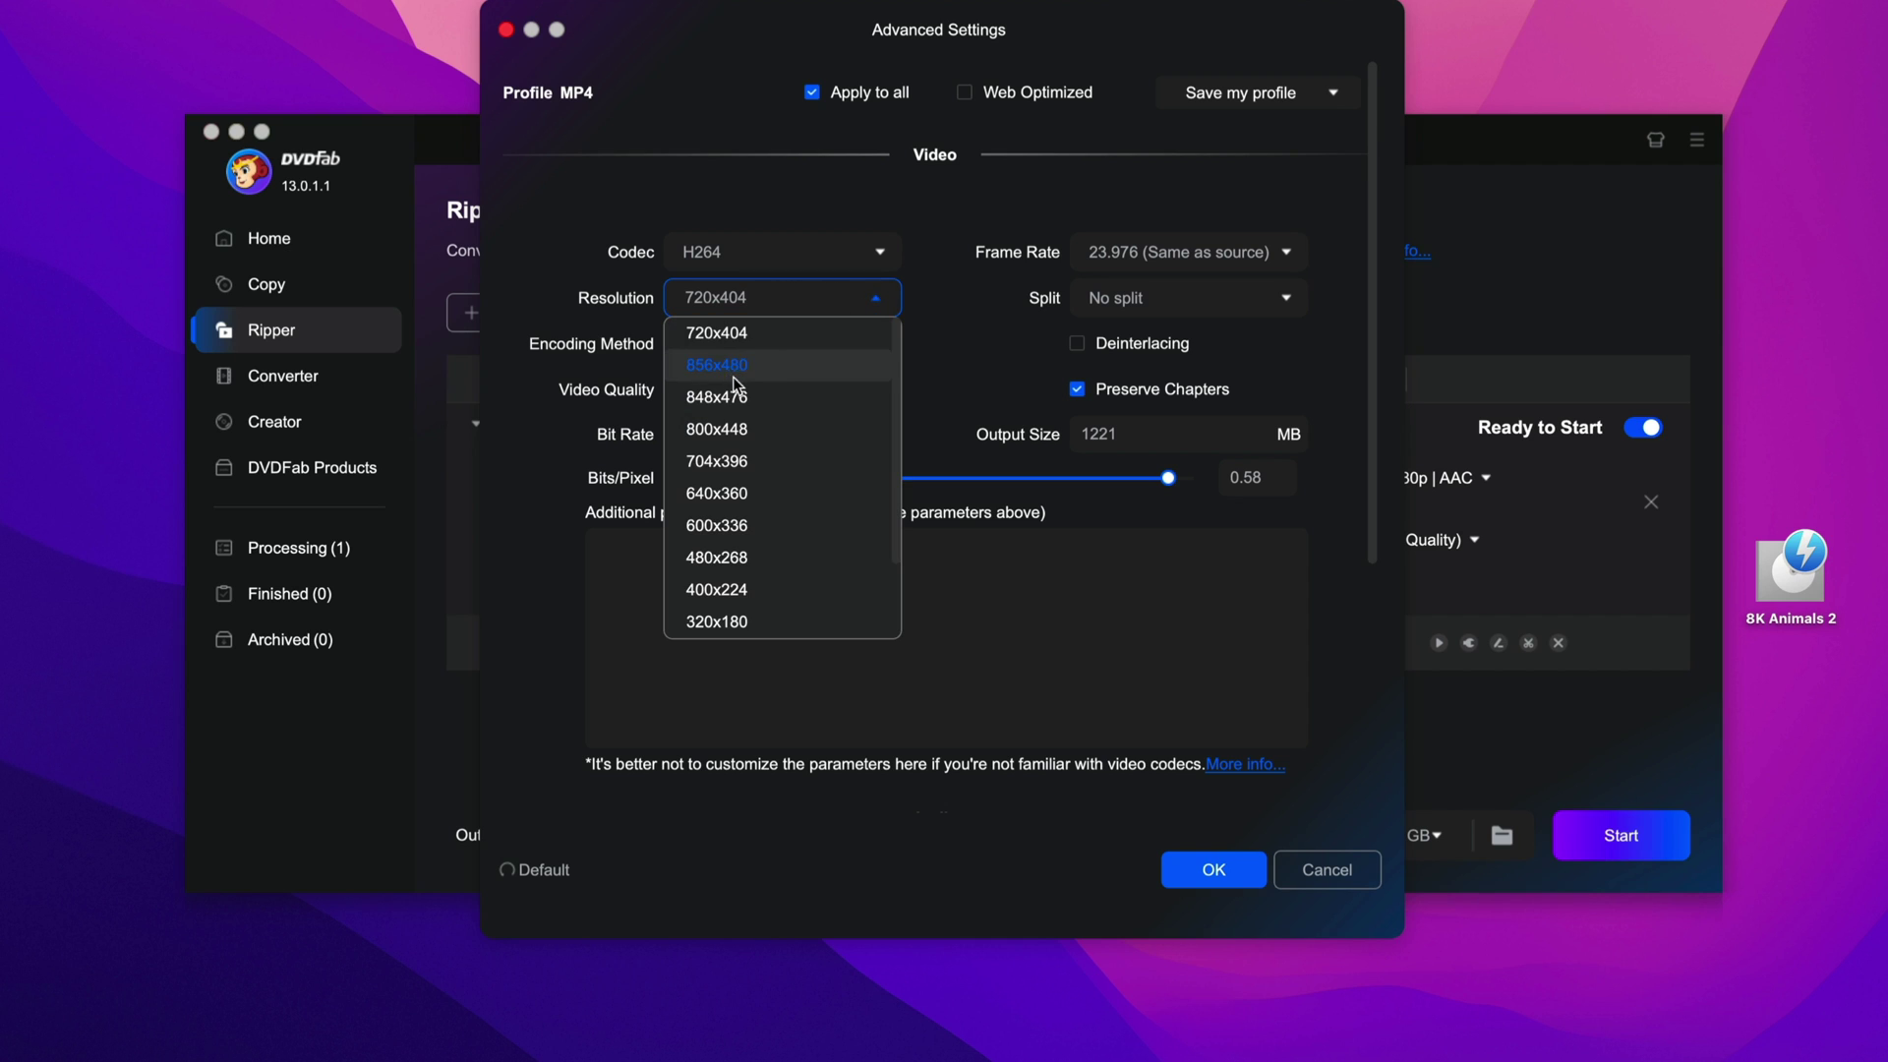
left_click(715, 303)
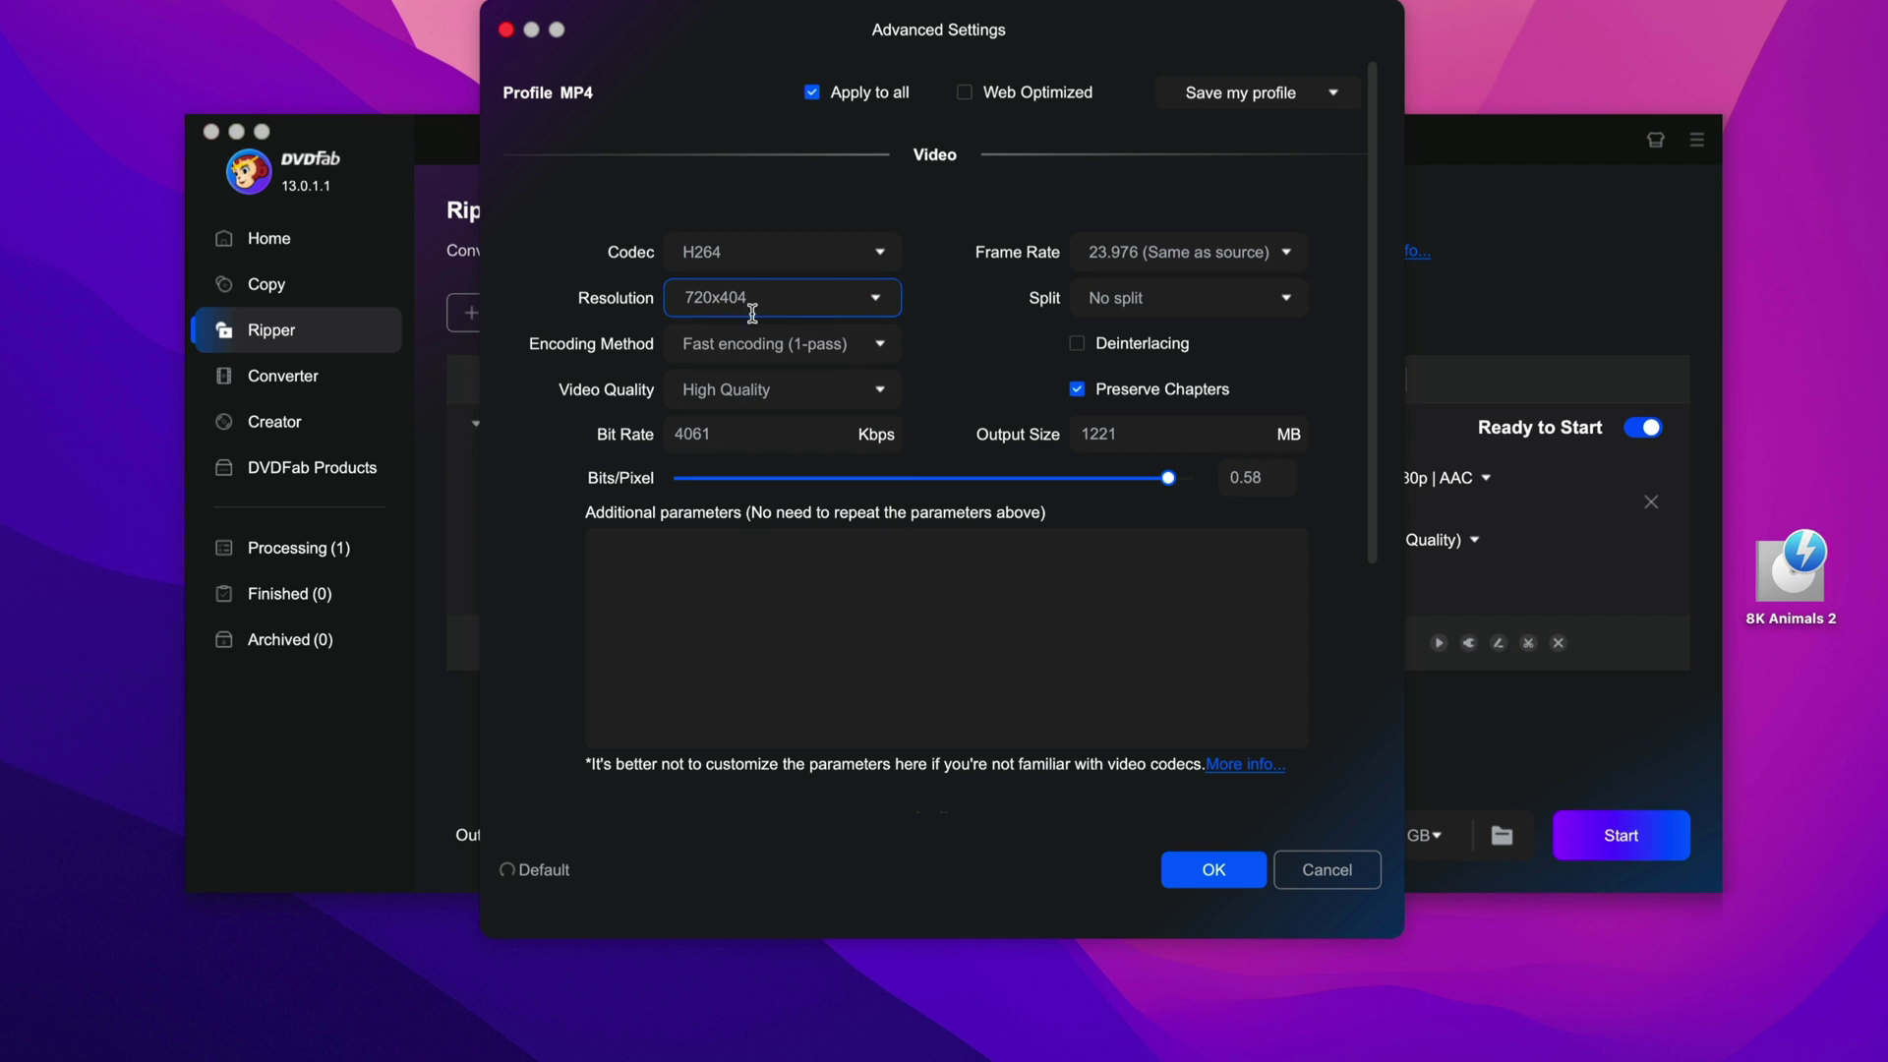
left_click(881, 345)
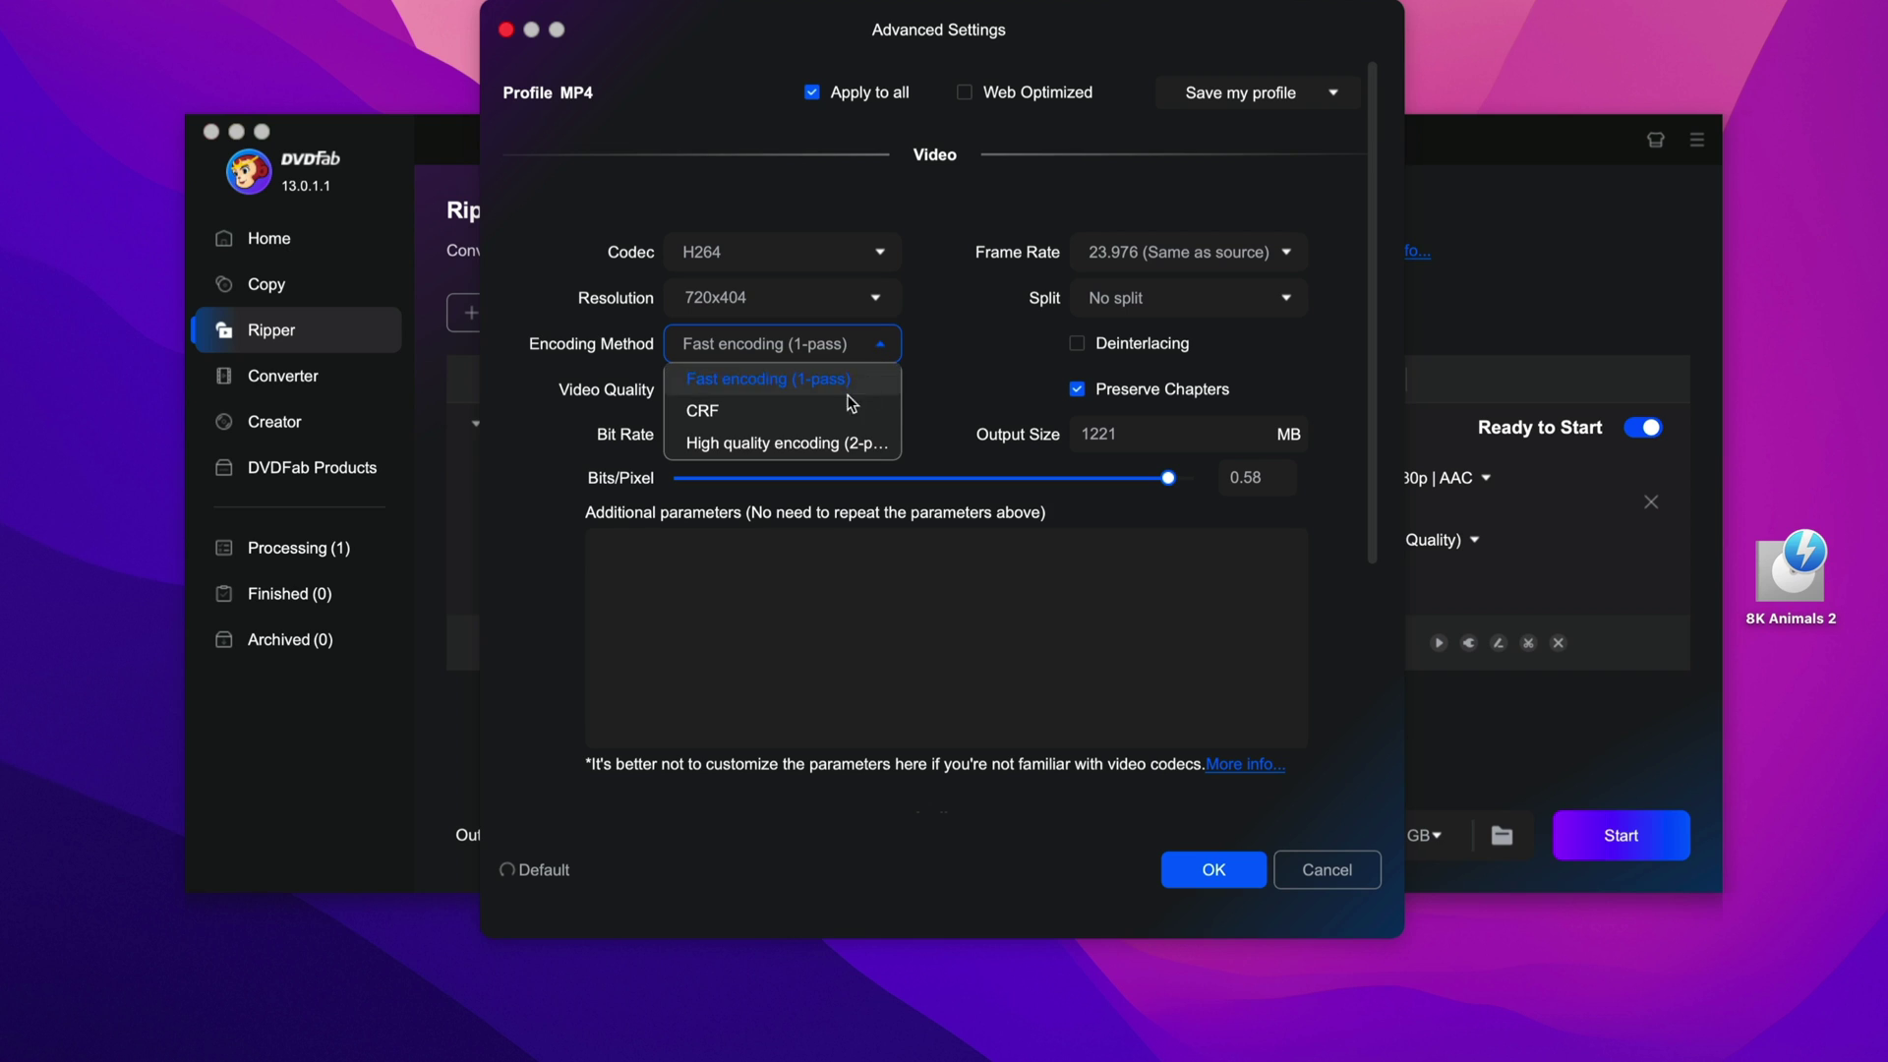
Step: Keep Fast encoding (1-pass) and High Quality, and change the frame rate from 23.976 to 24
left_click(873, 445)
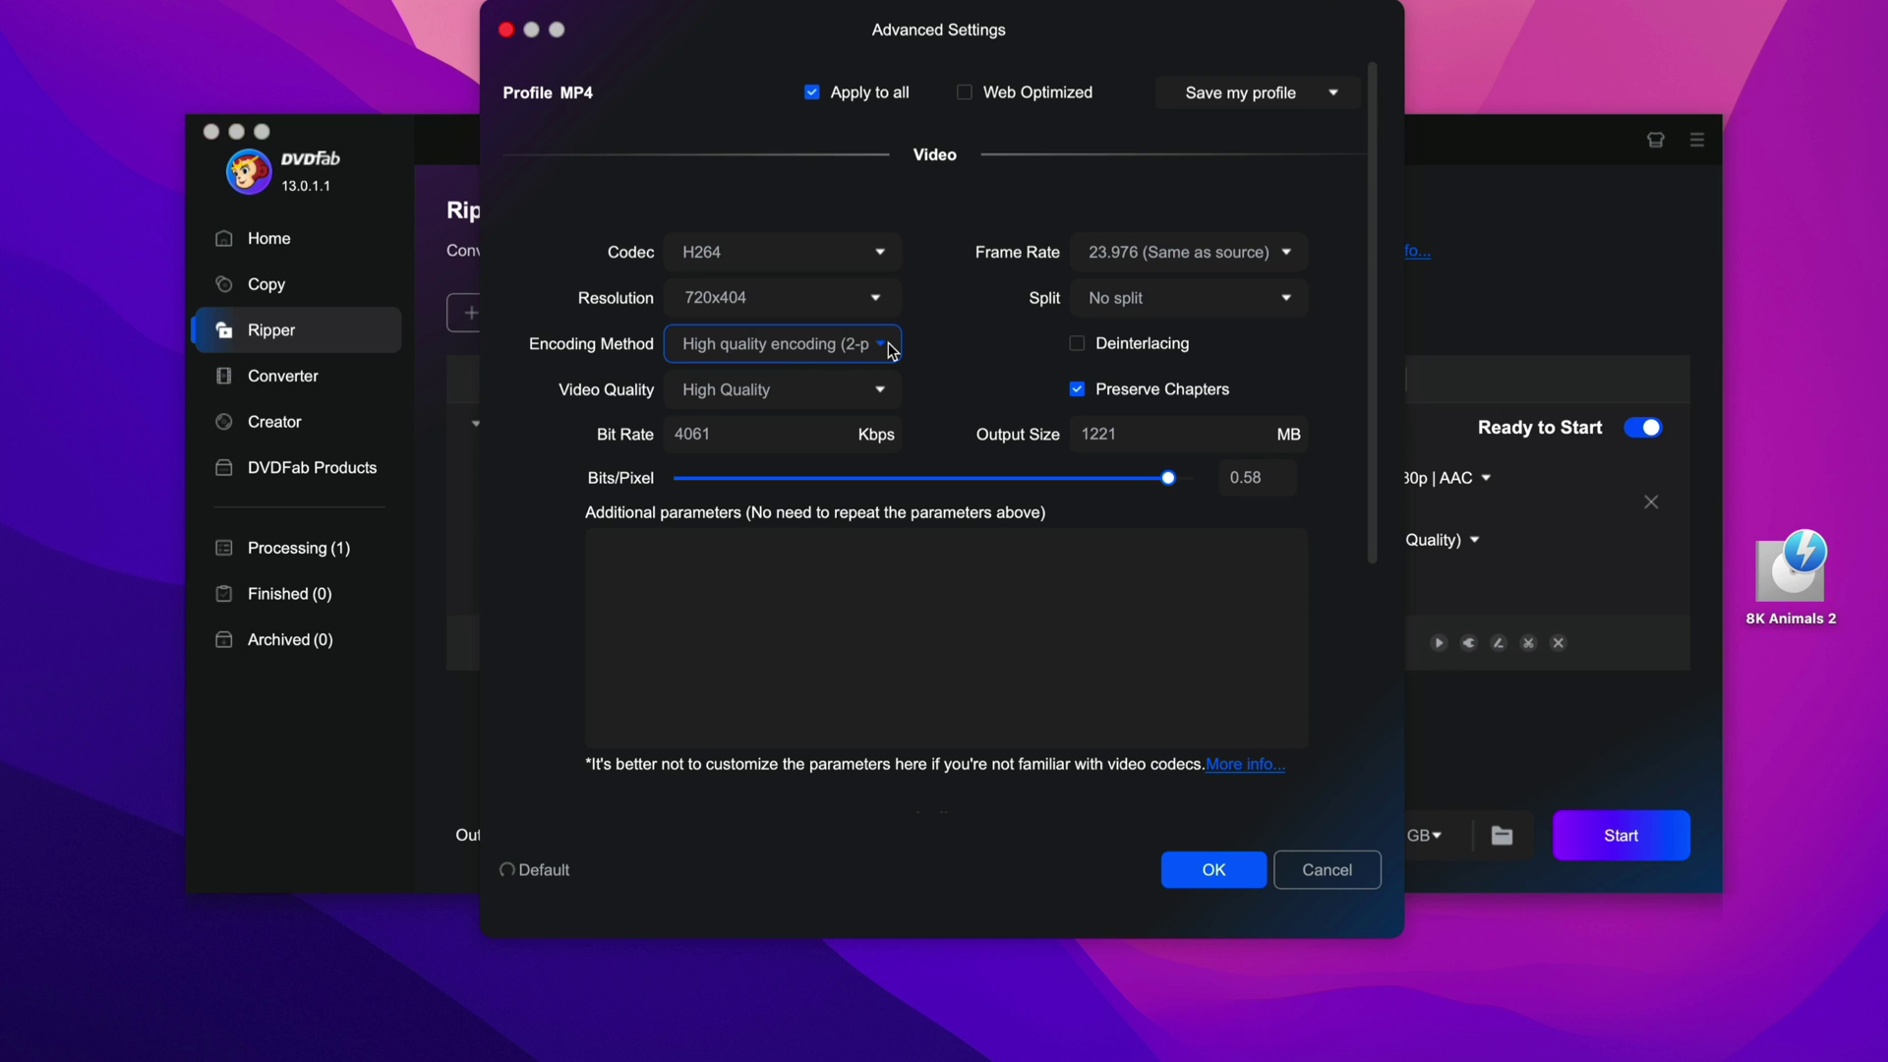
left_click(888, 342)
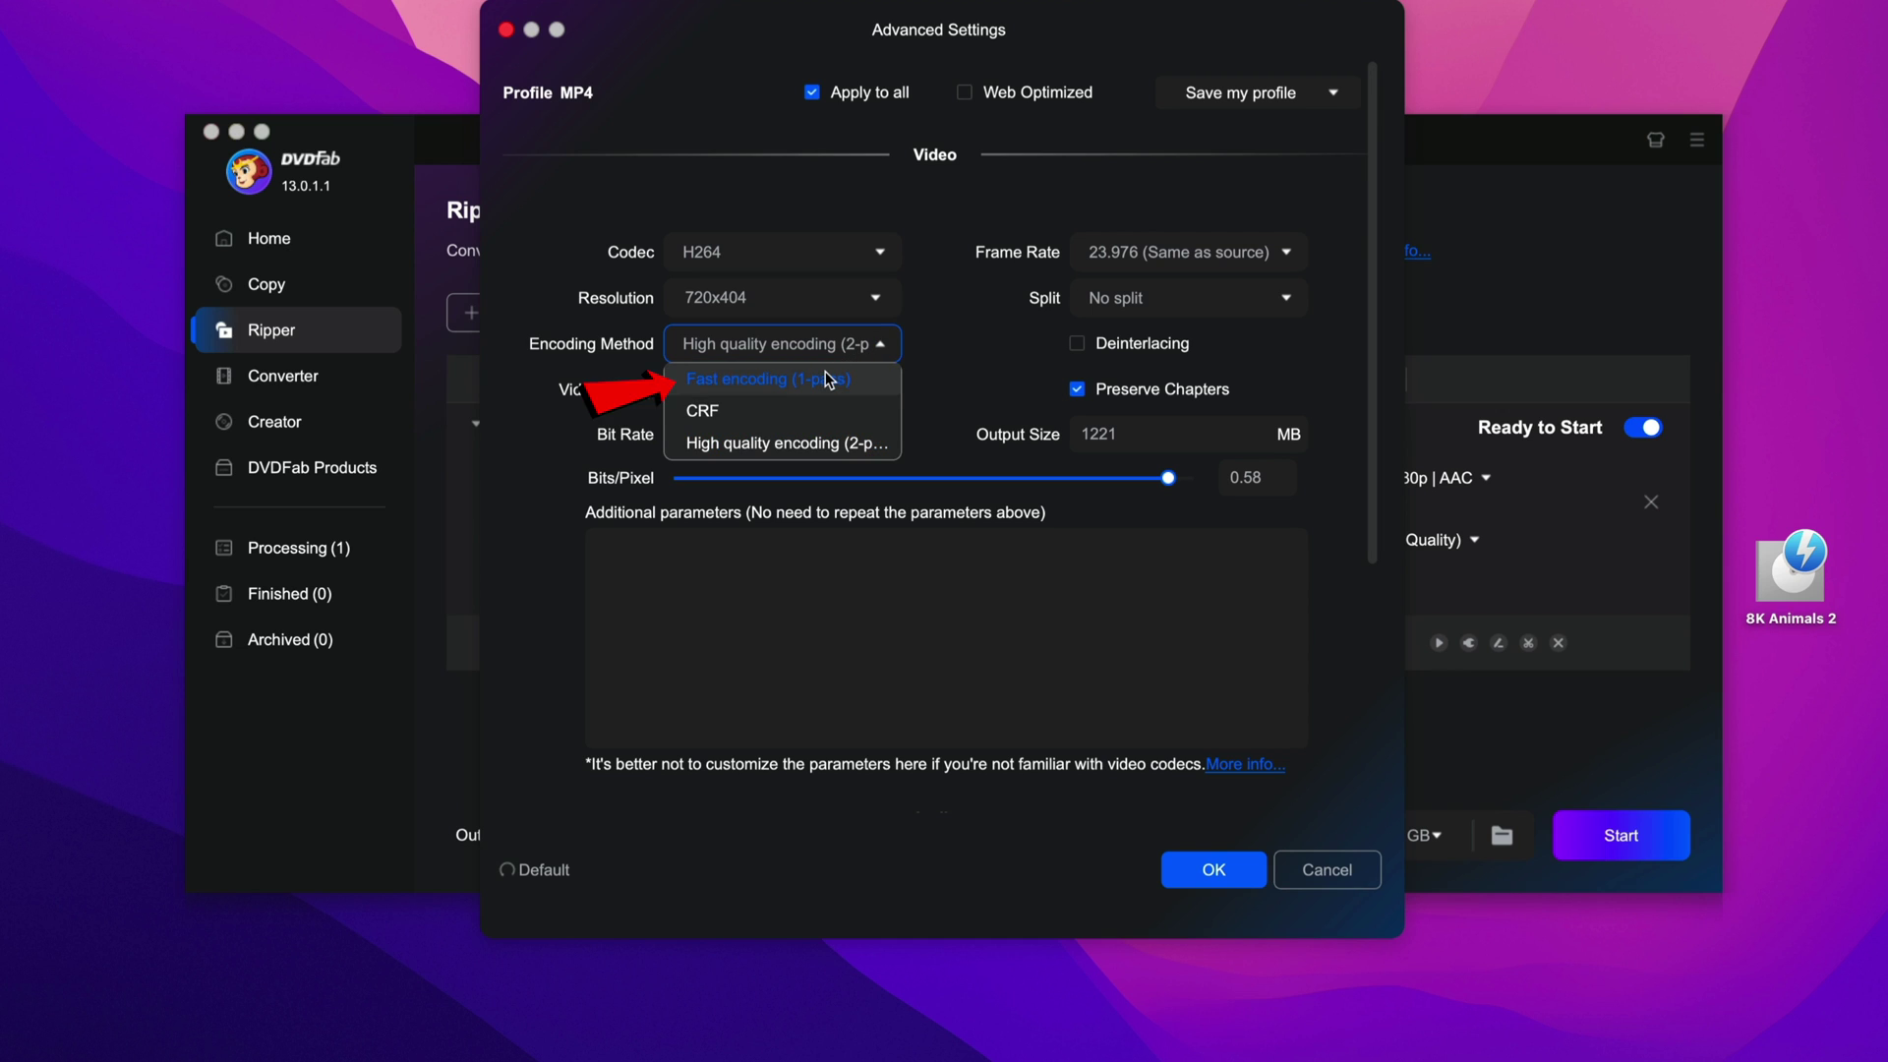
left_click(832, 377)
left_click(888, 395)
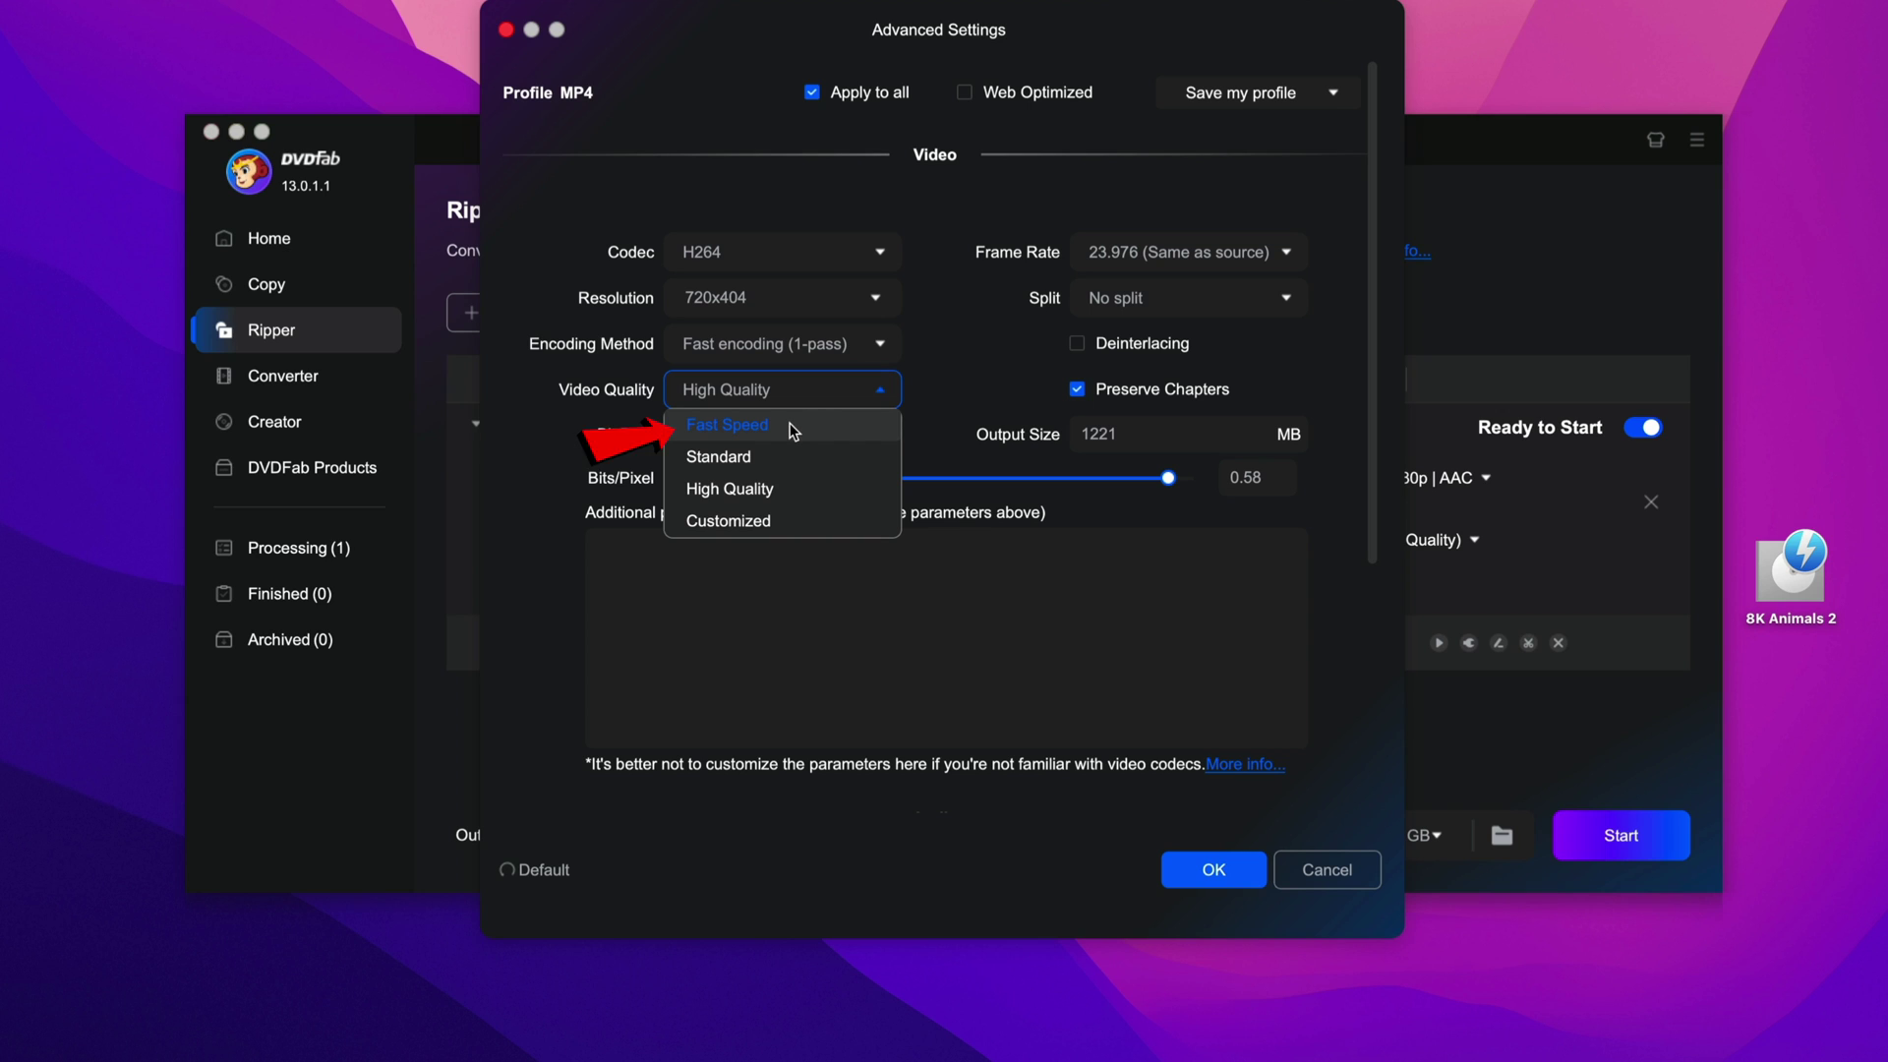
left_click(812, 486)
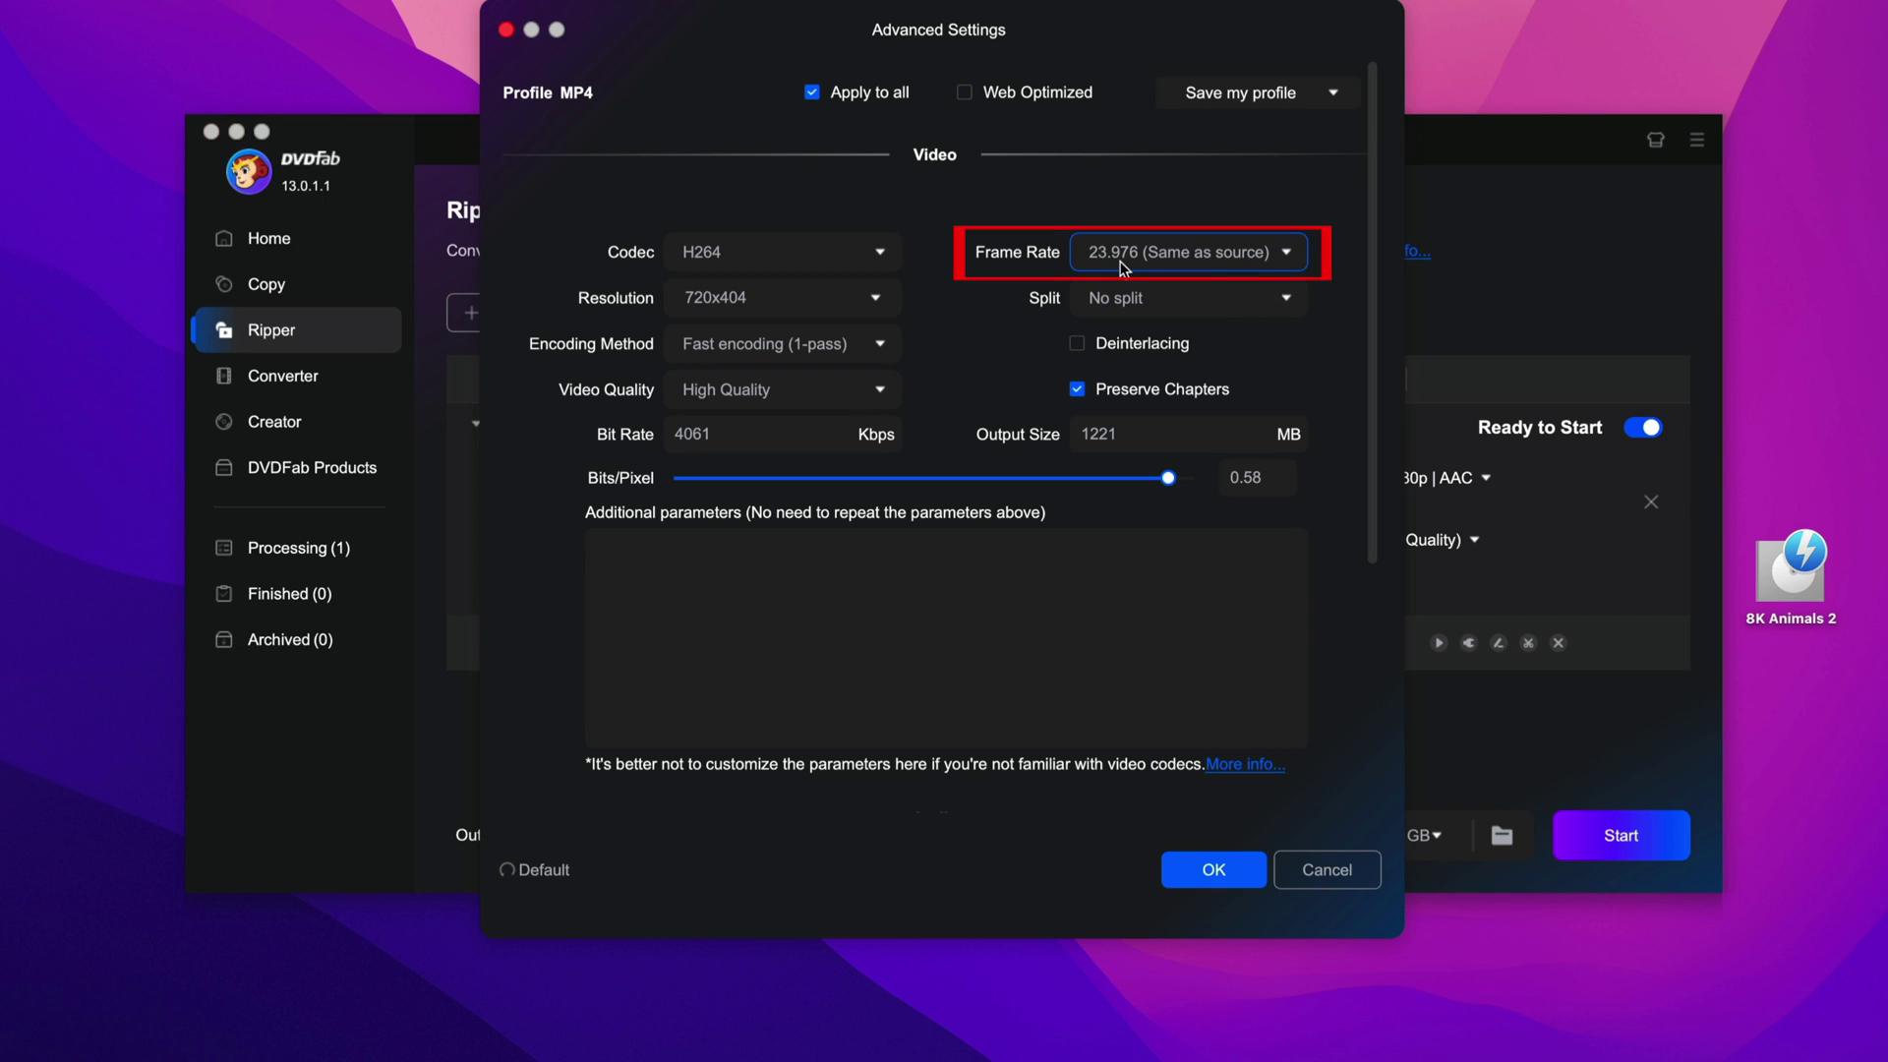
left_click(1143, 254)
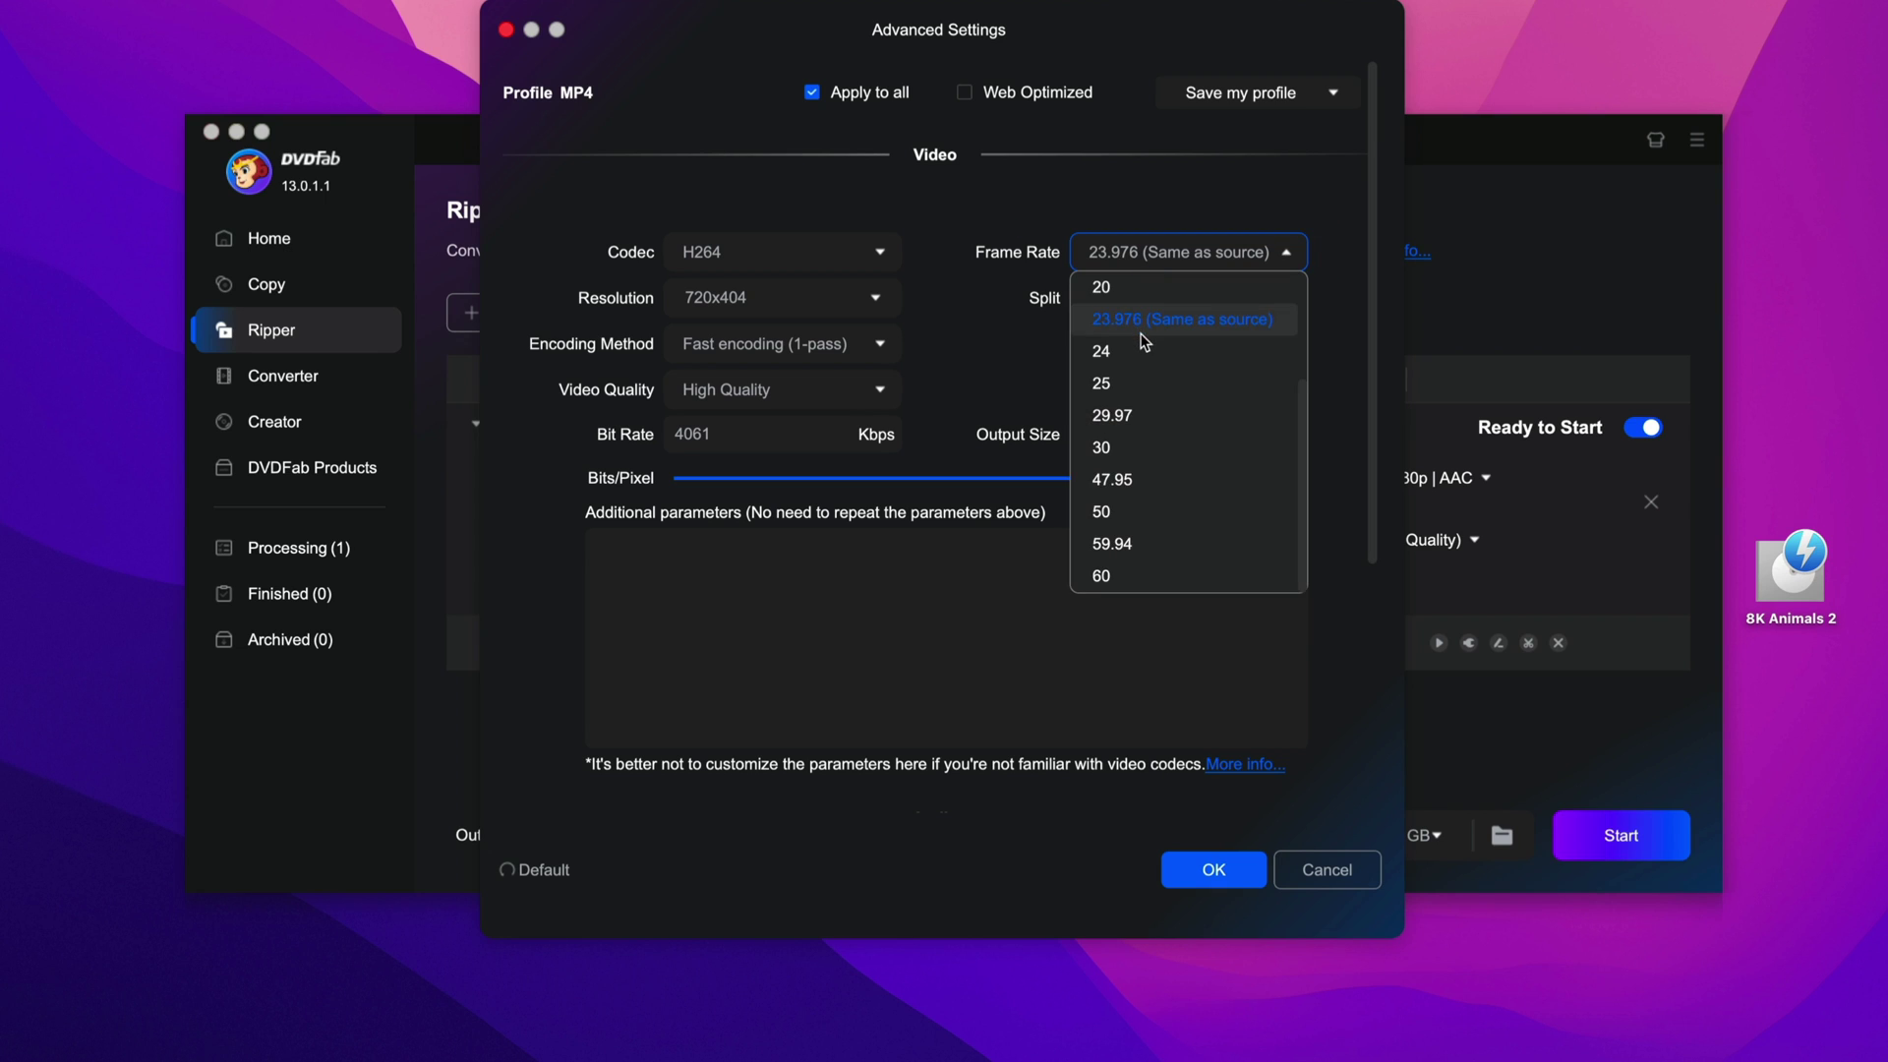
left_click(1147, 349)
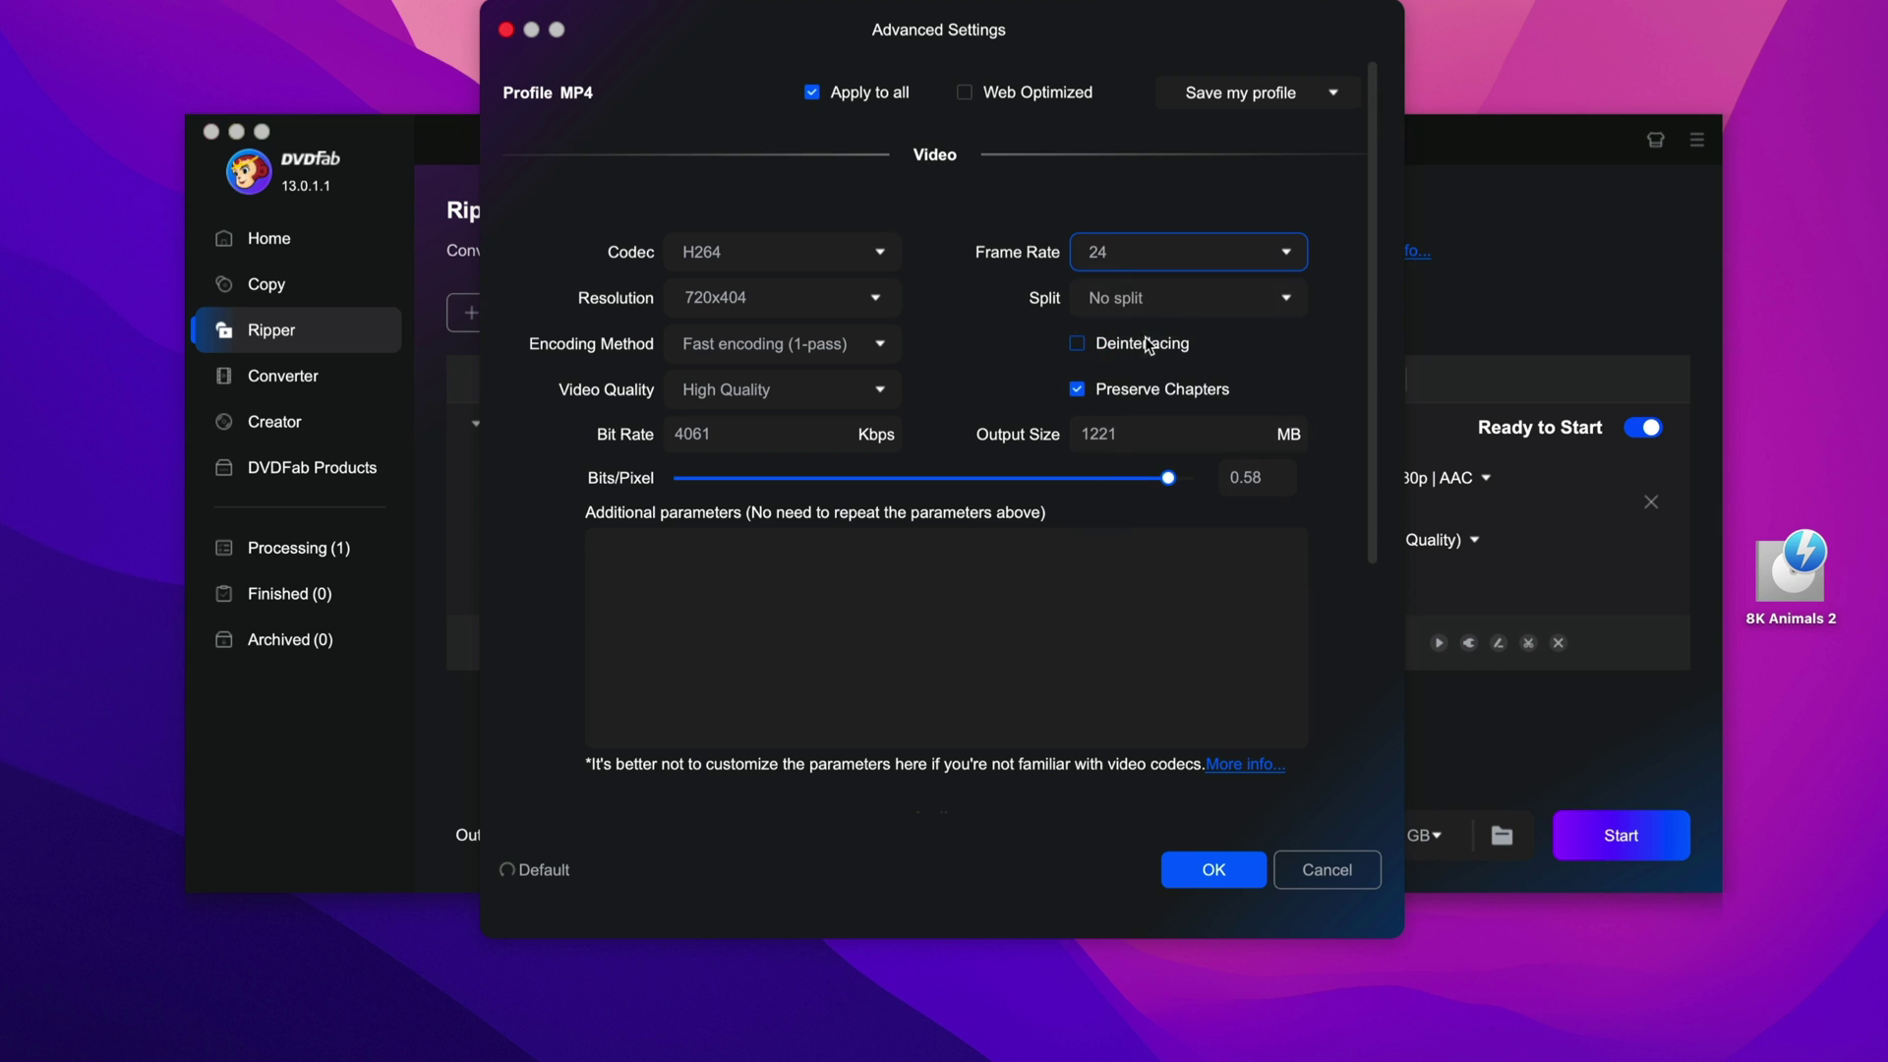
Step: Review the Audio and Subtitle sections and confirm the advanced MP4 settings with OK
scroll(1141, 442, "down", 5)
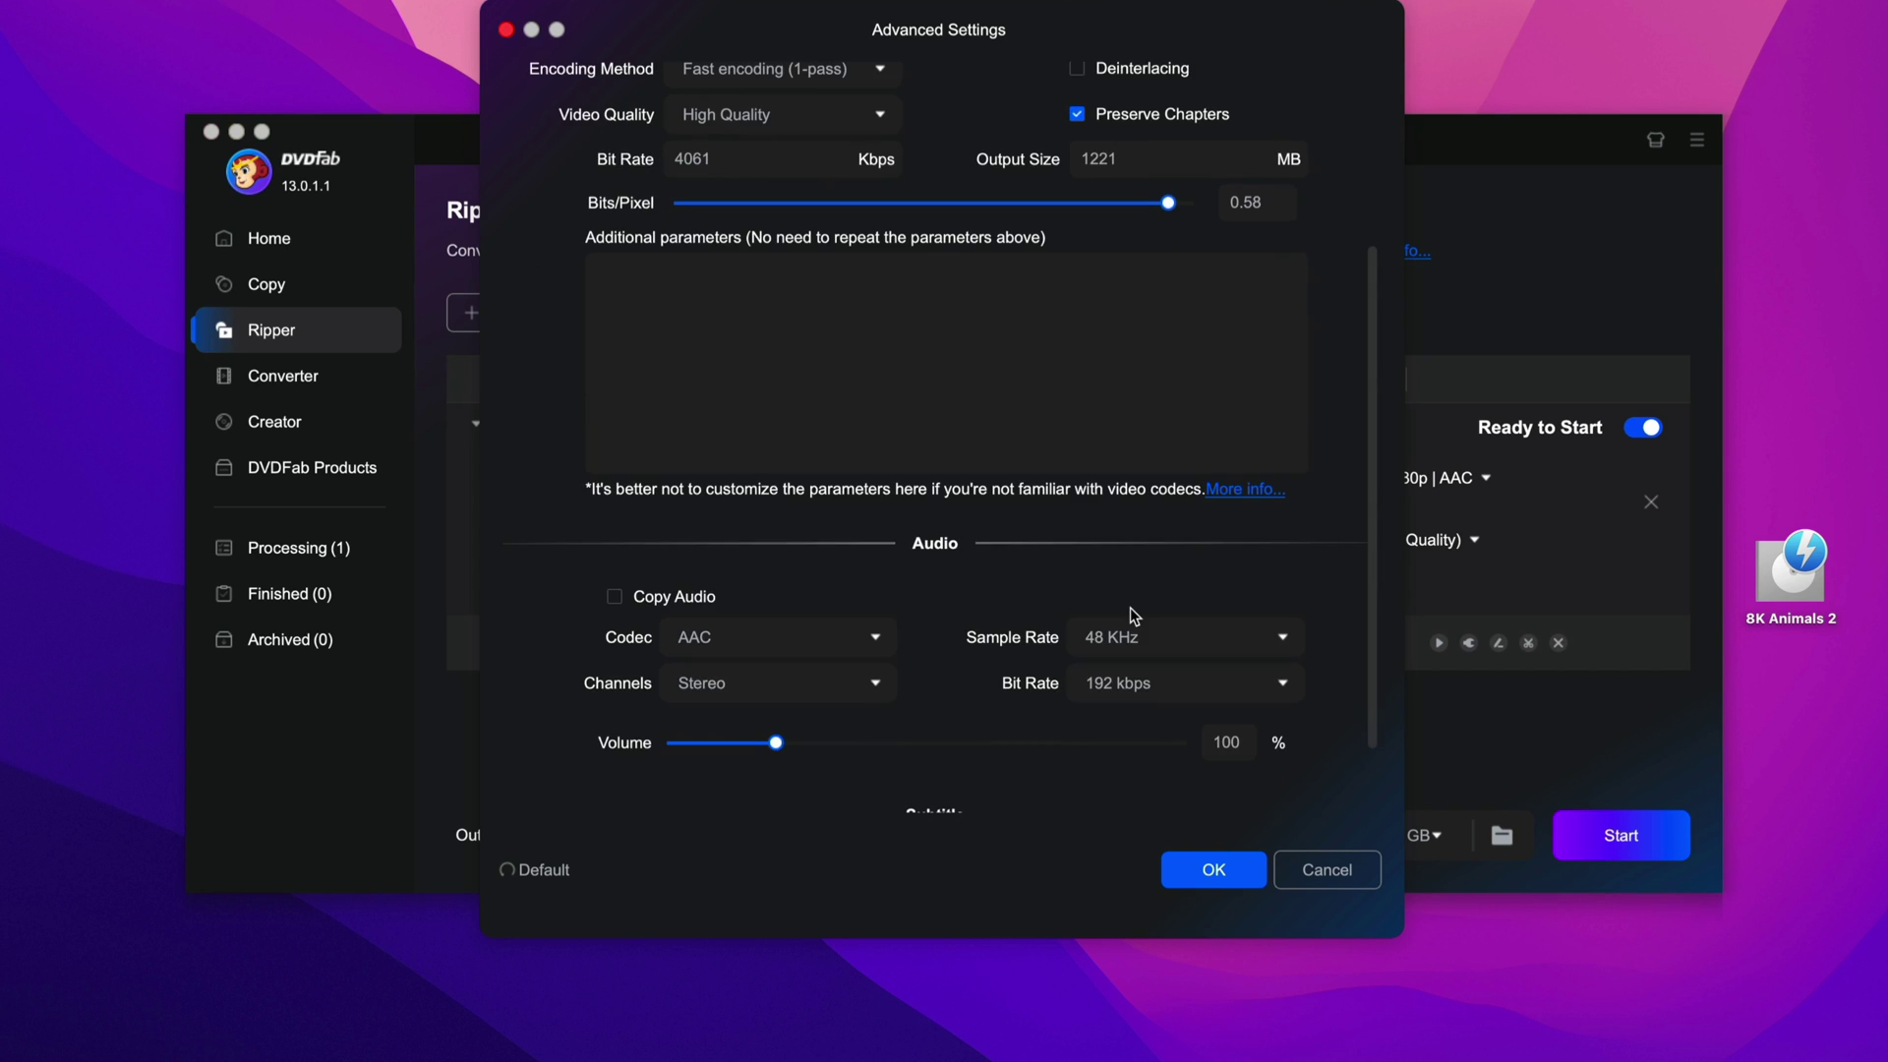
scroll(1134, 614, "down", 2)
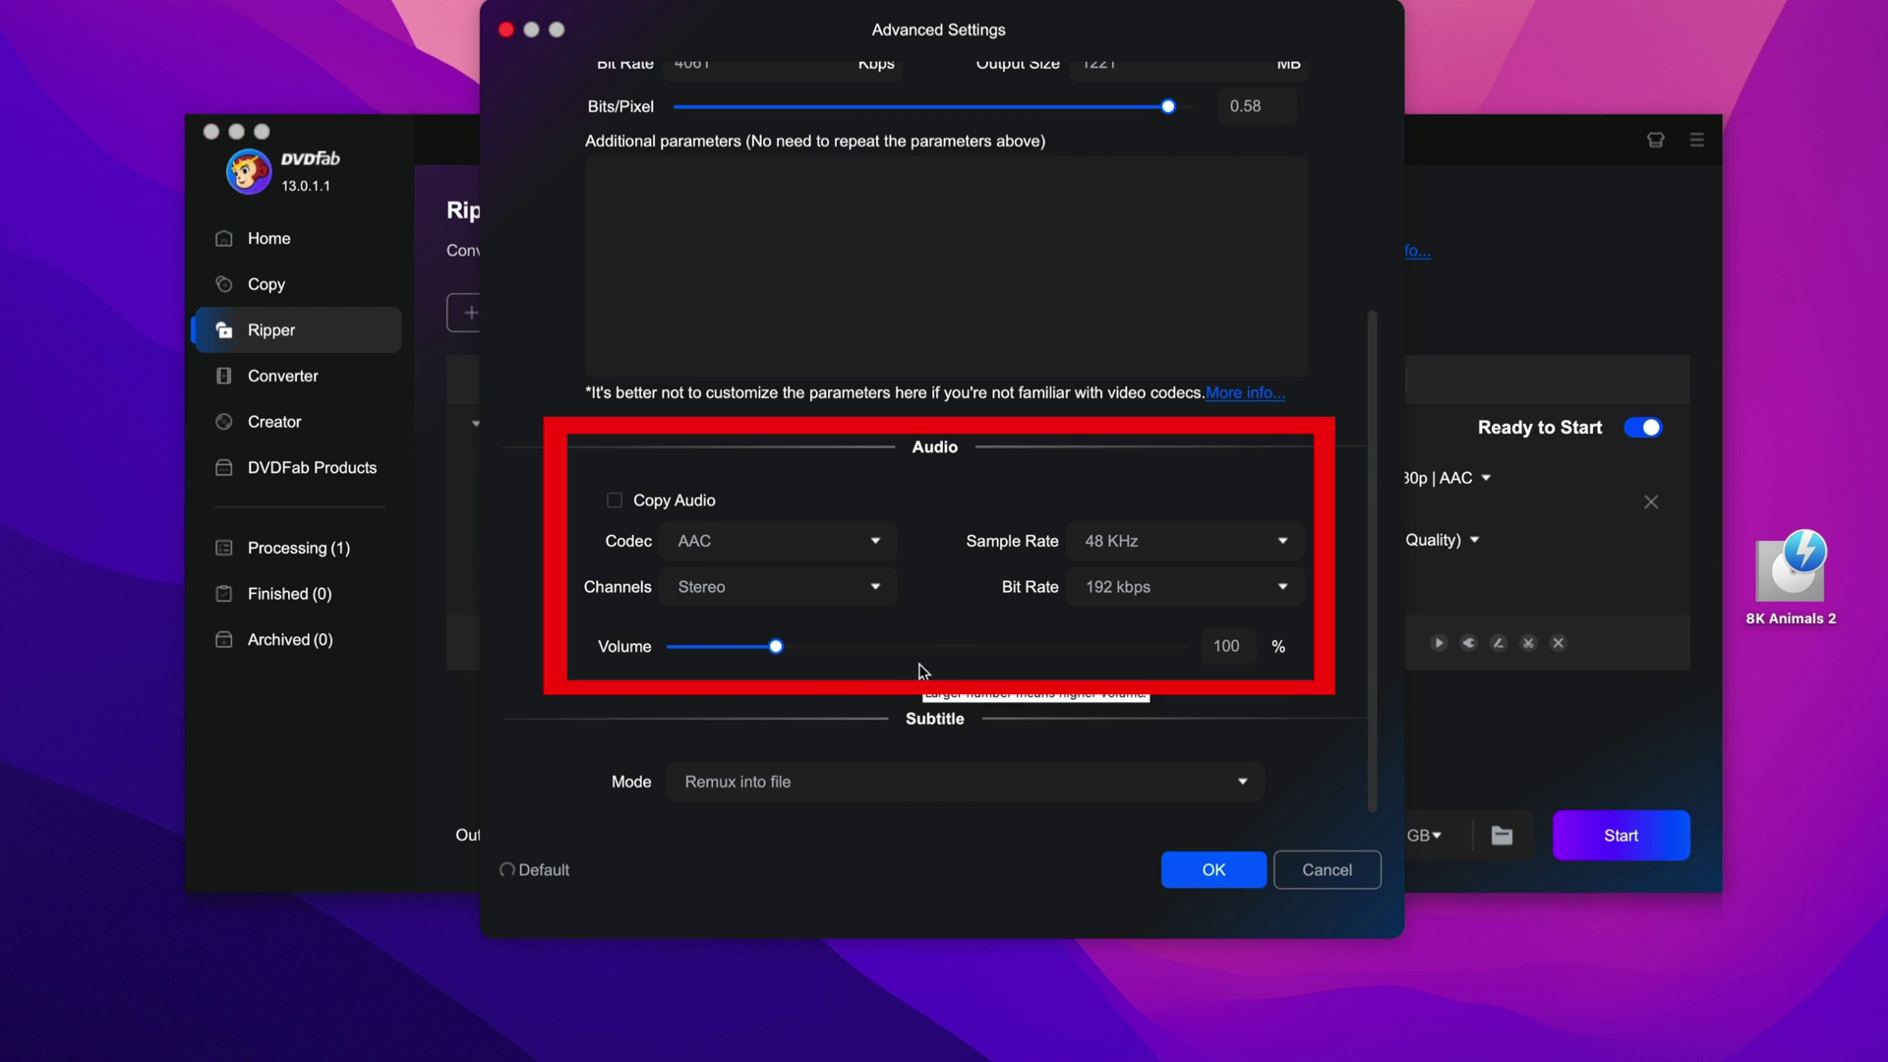
left_click(1245, 874)
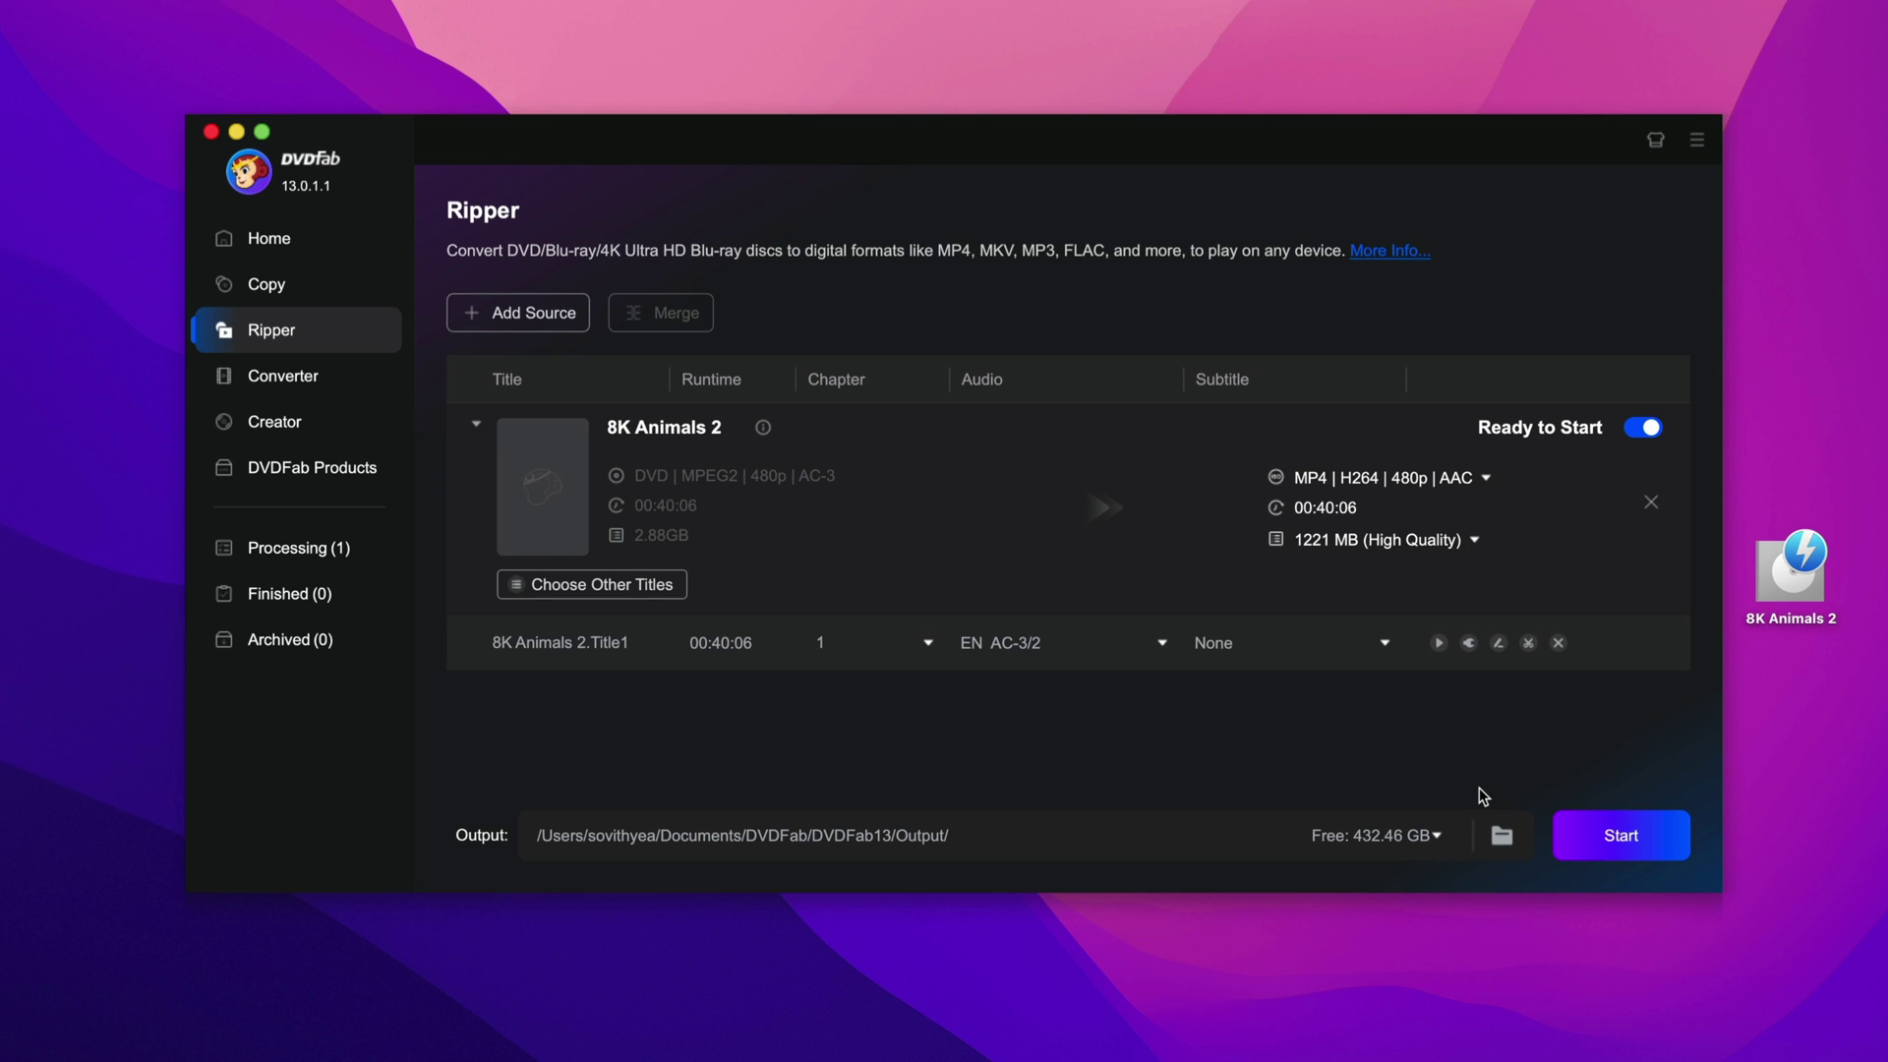
Step: Change the output folder from DVDFab13 Output to the Desktop
left_click(1502, 838)
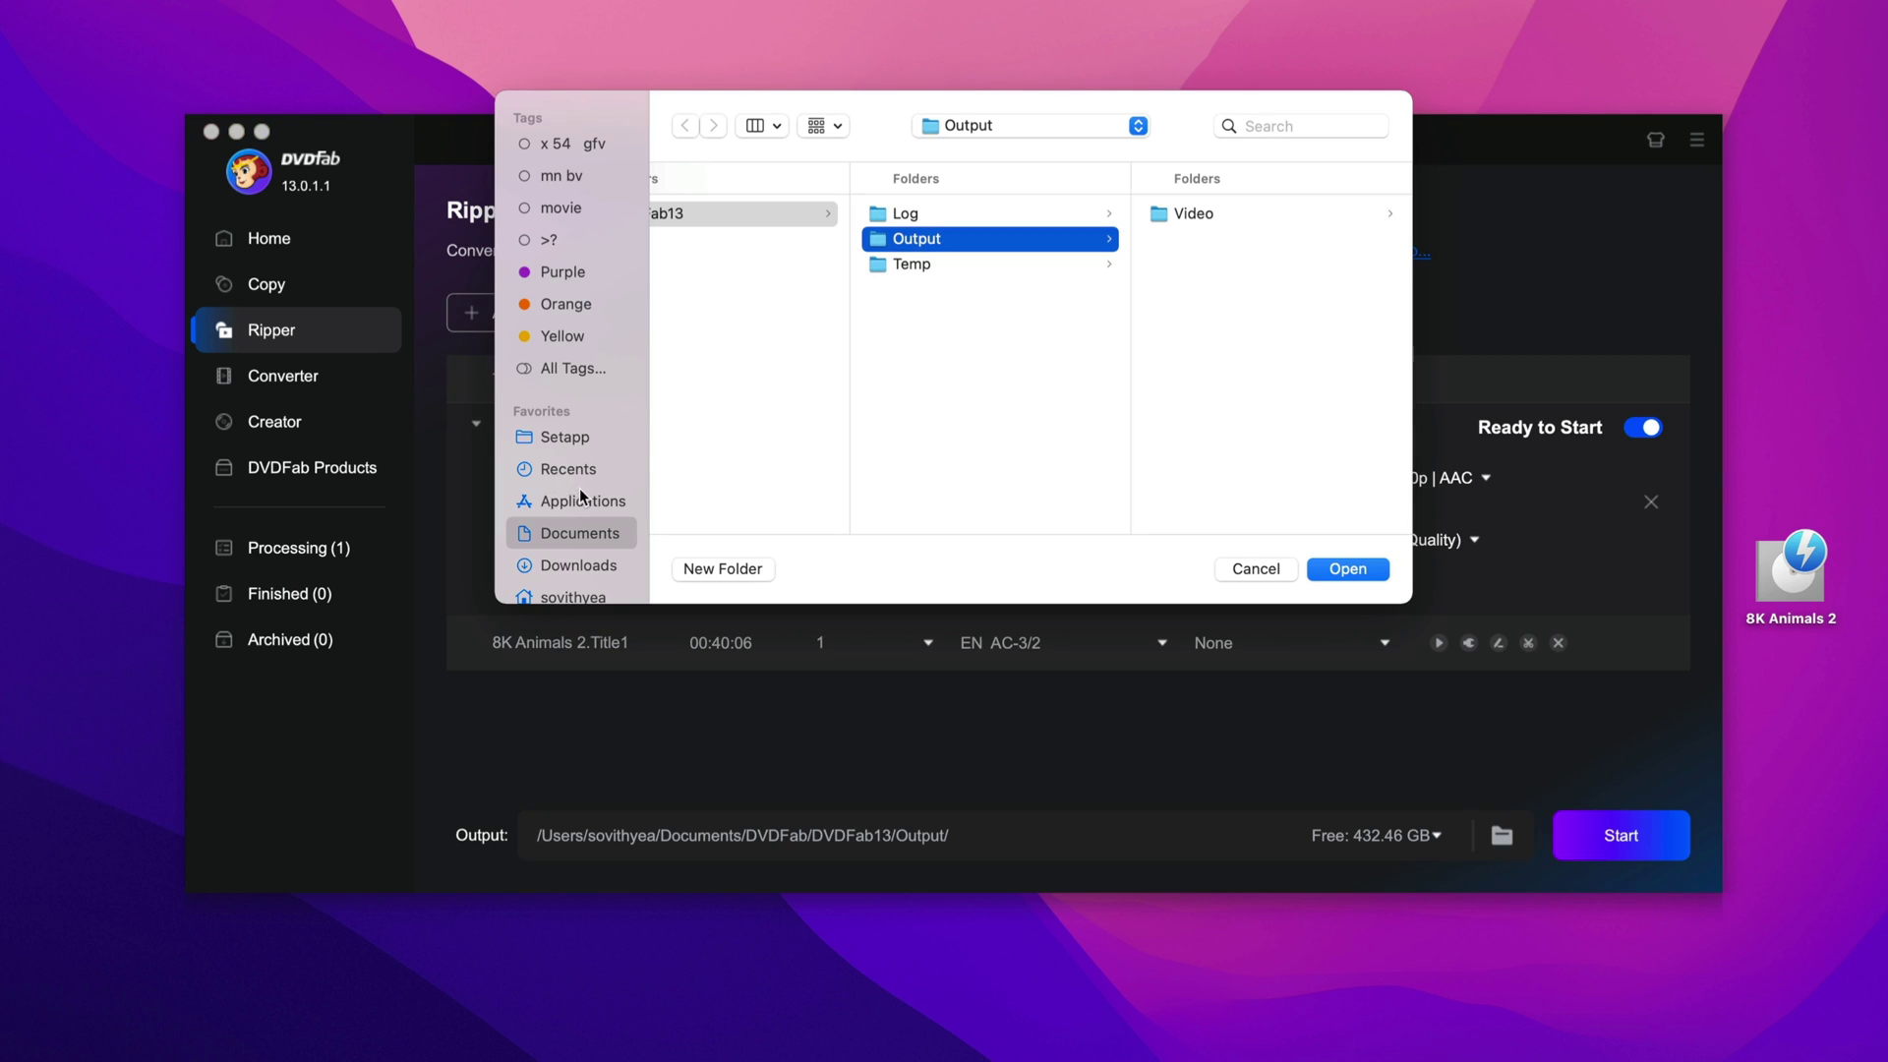
scroll(565, 492, "down", 2)
scroll(580, 498, "down", 4)
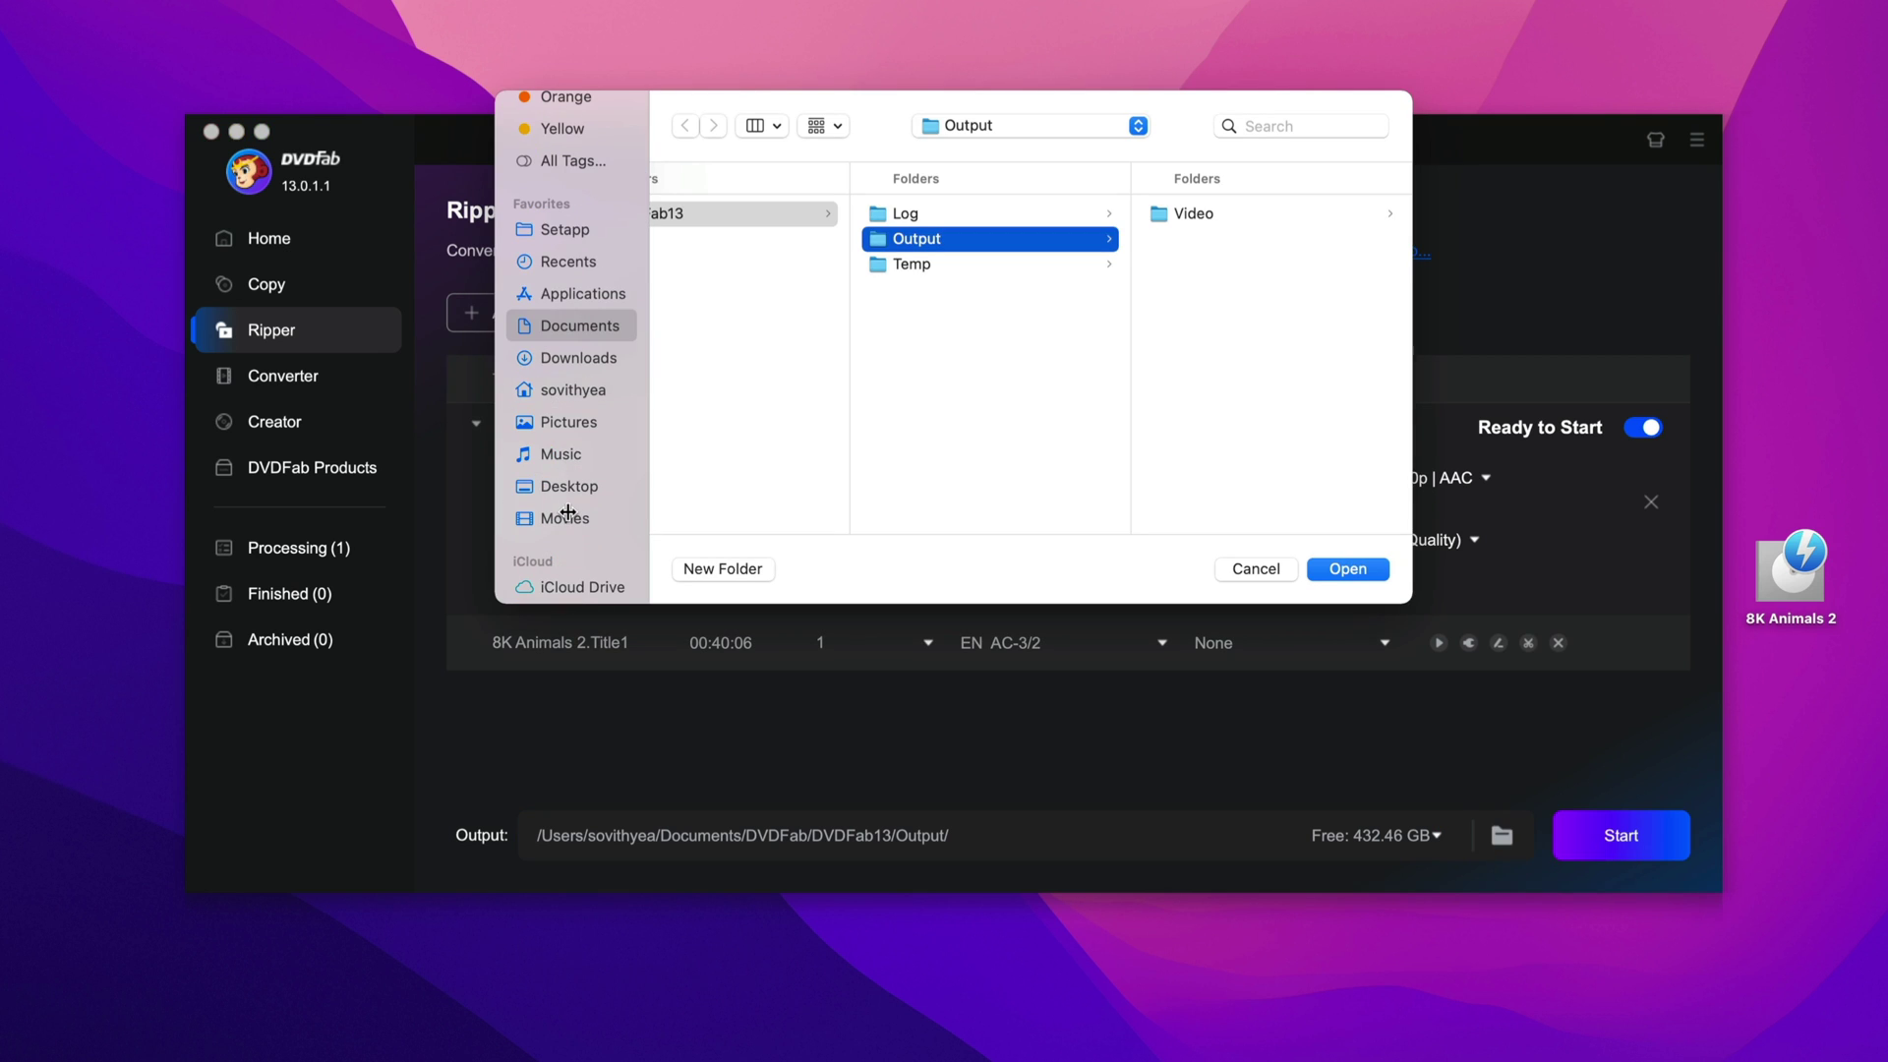
left_click(570, 485)
left_click(1346, 569)
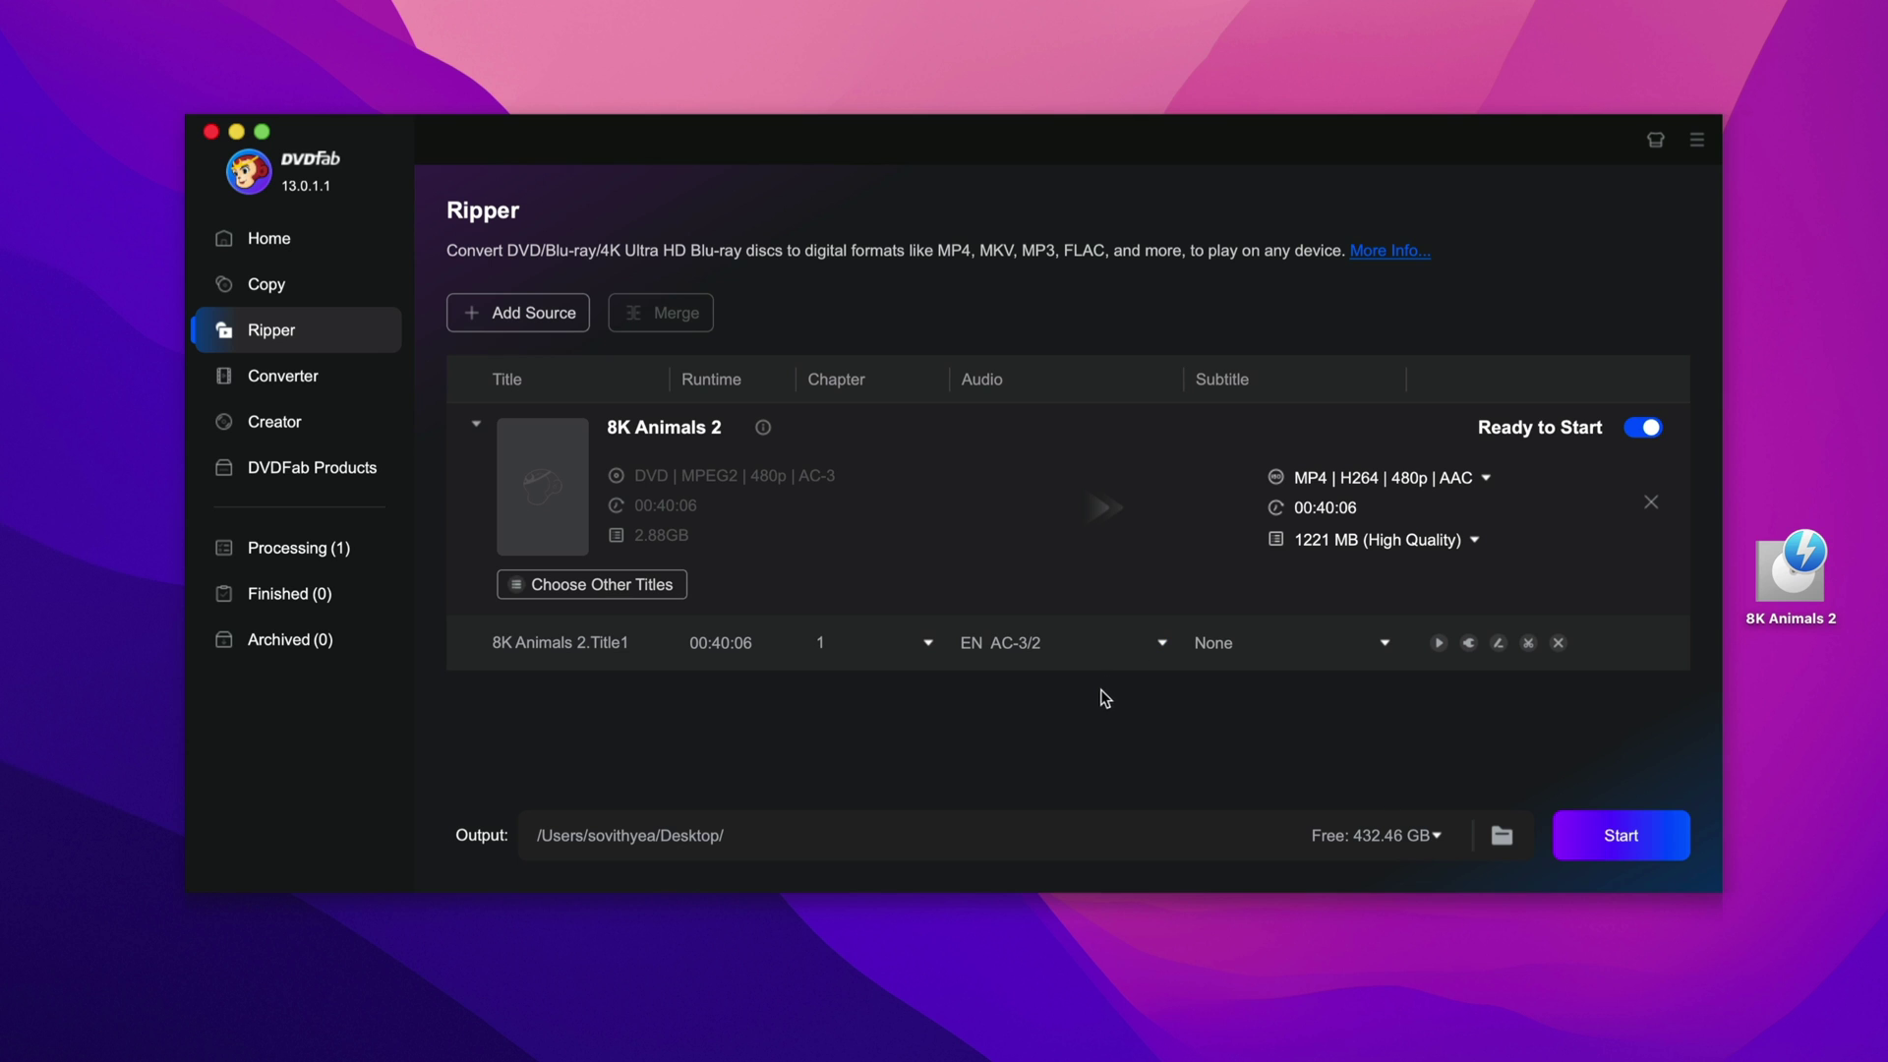
Step: Run the MP4 rip of 8K Animals 2, dismissing the DVDFab Remote notice and the completion message
left_click(1615, 839)
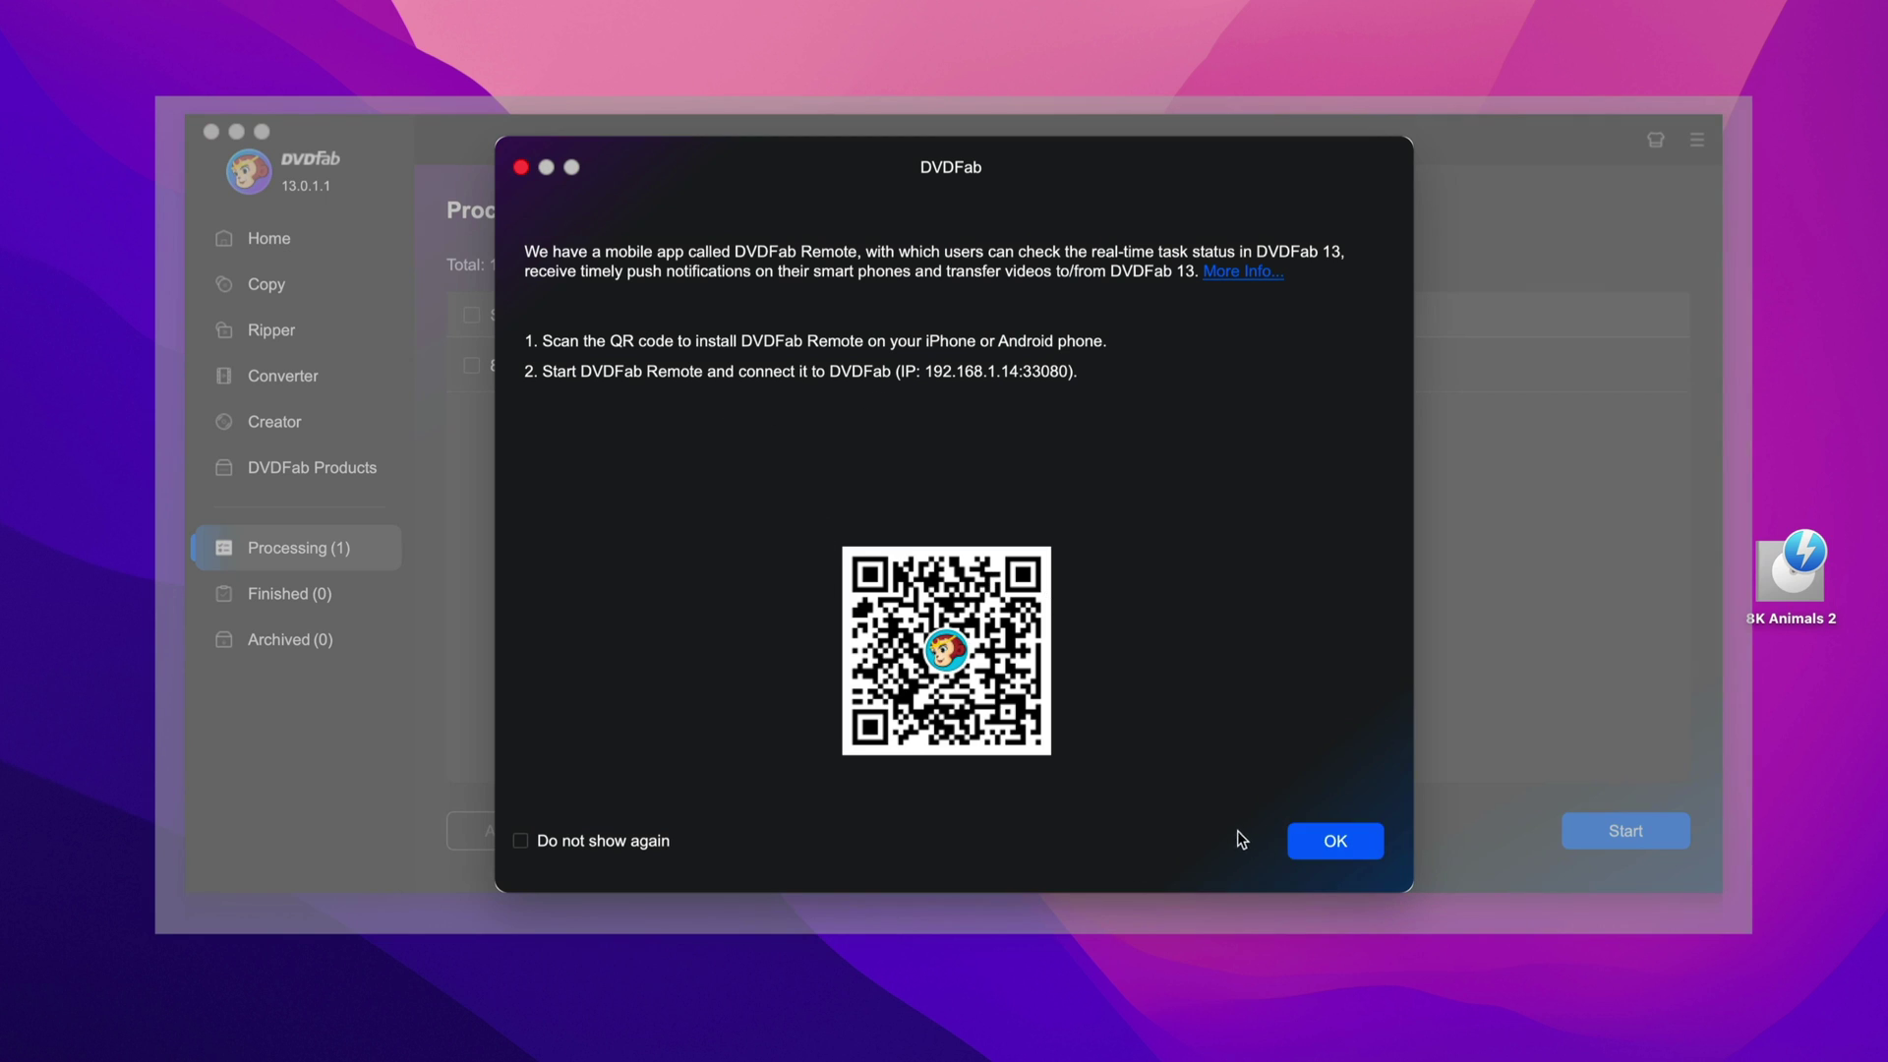
left_click(1315, 842)
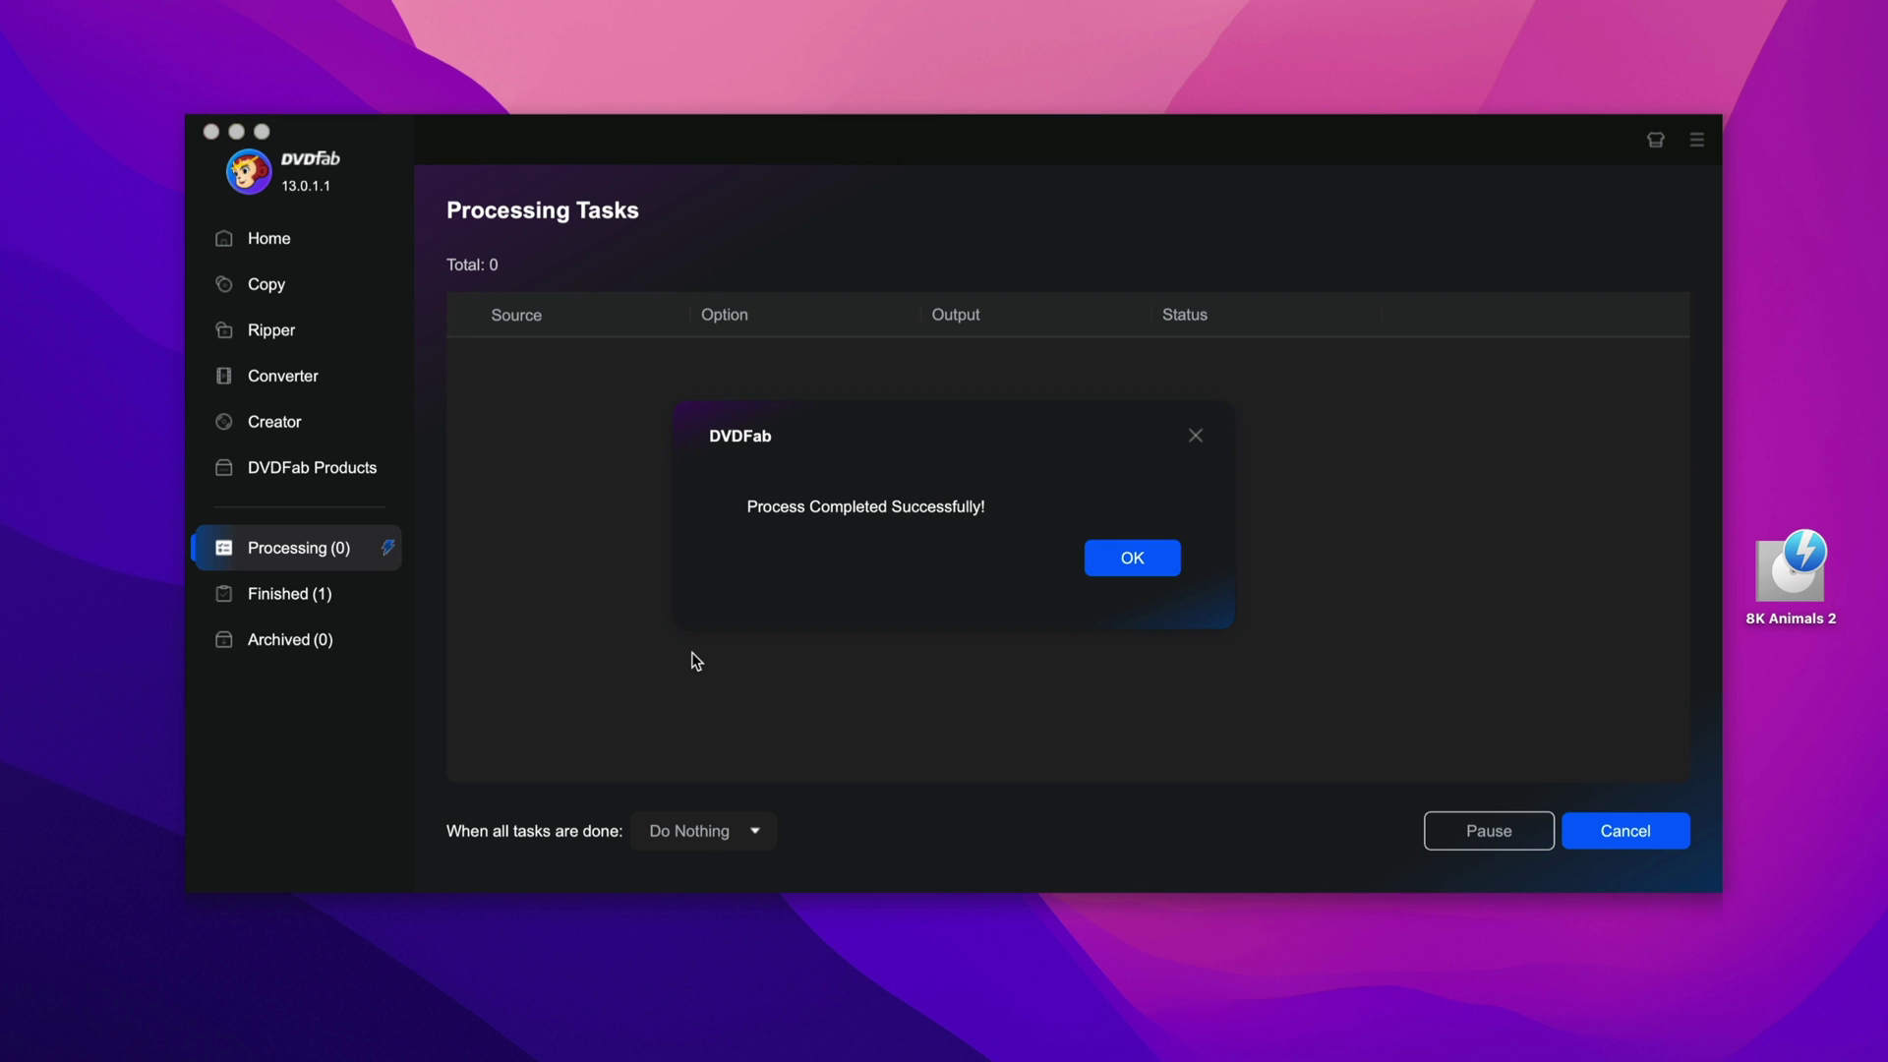
left_click(1133, 558)
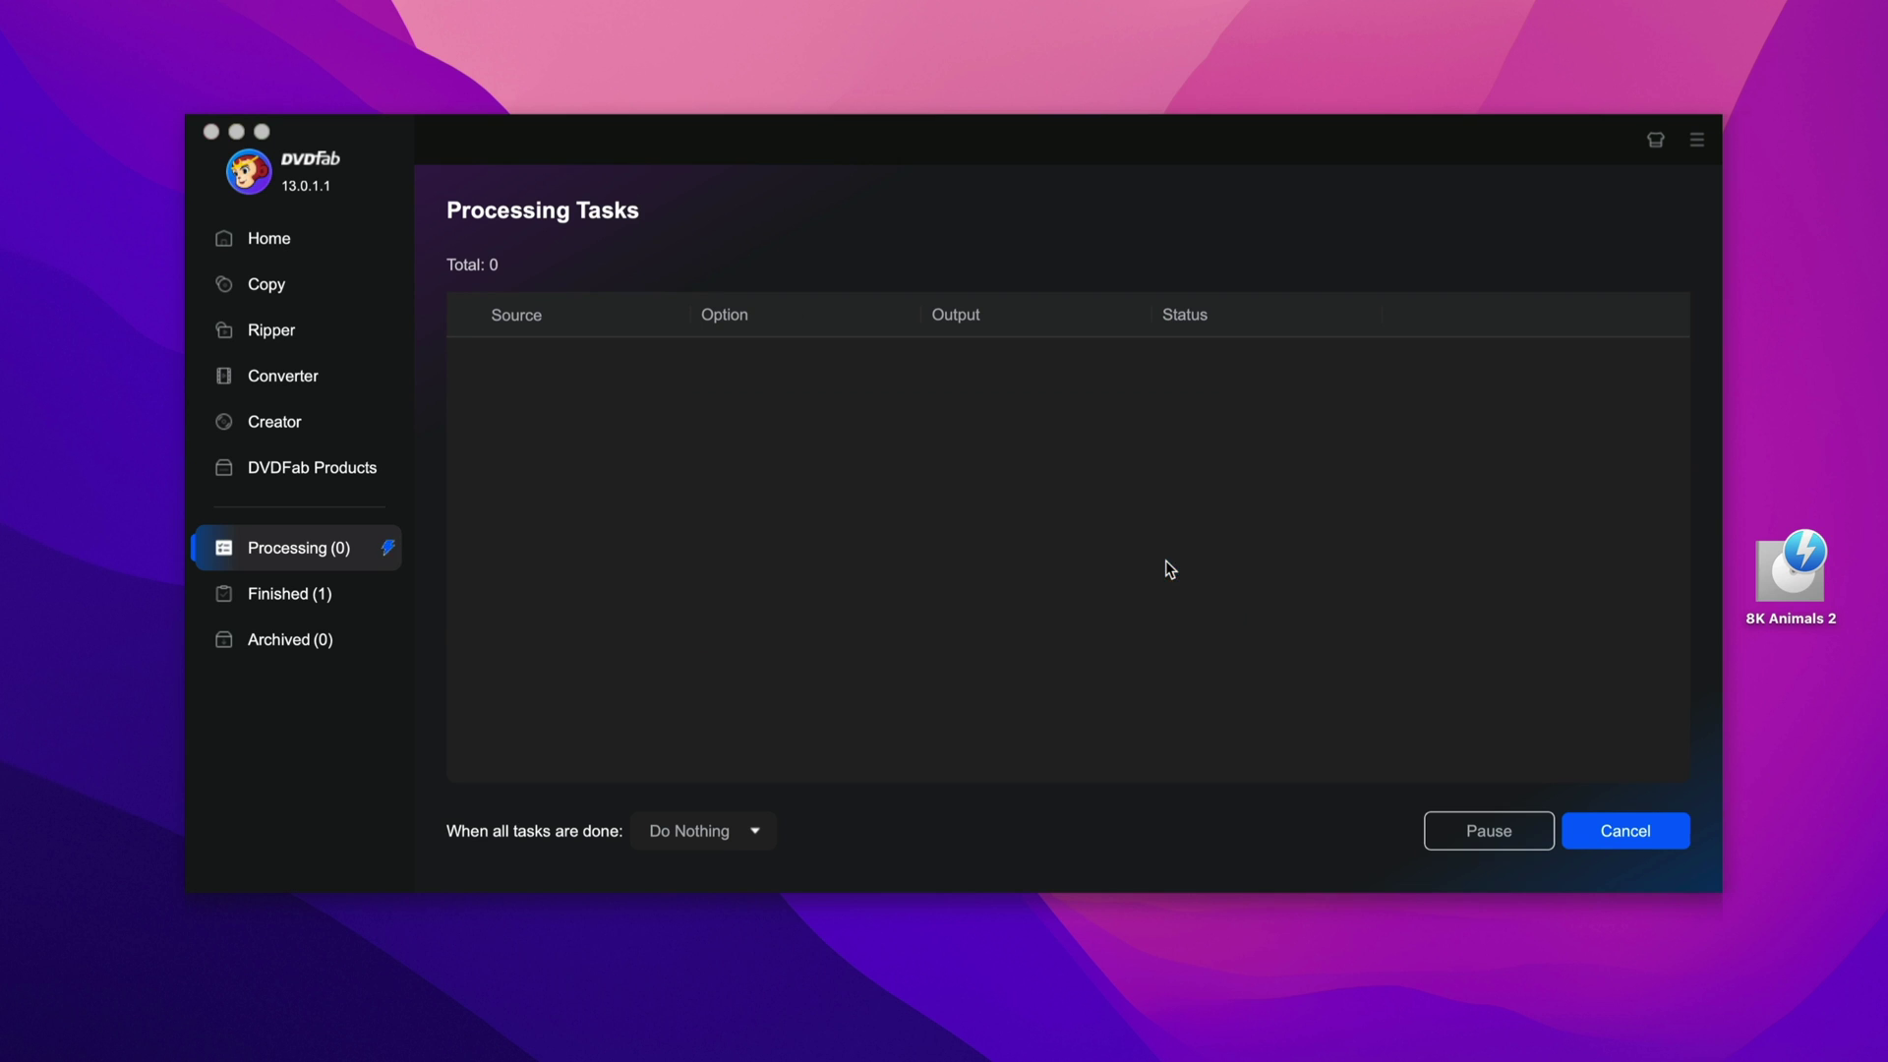
Step: Quick Look 8K Animals 2.Title1.mp4 at about 03:50, 06:01, 10:37, 19:11 and 30:58, then close preview and Finder
left_click(1329, 170)
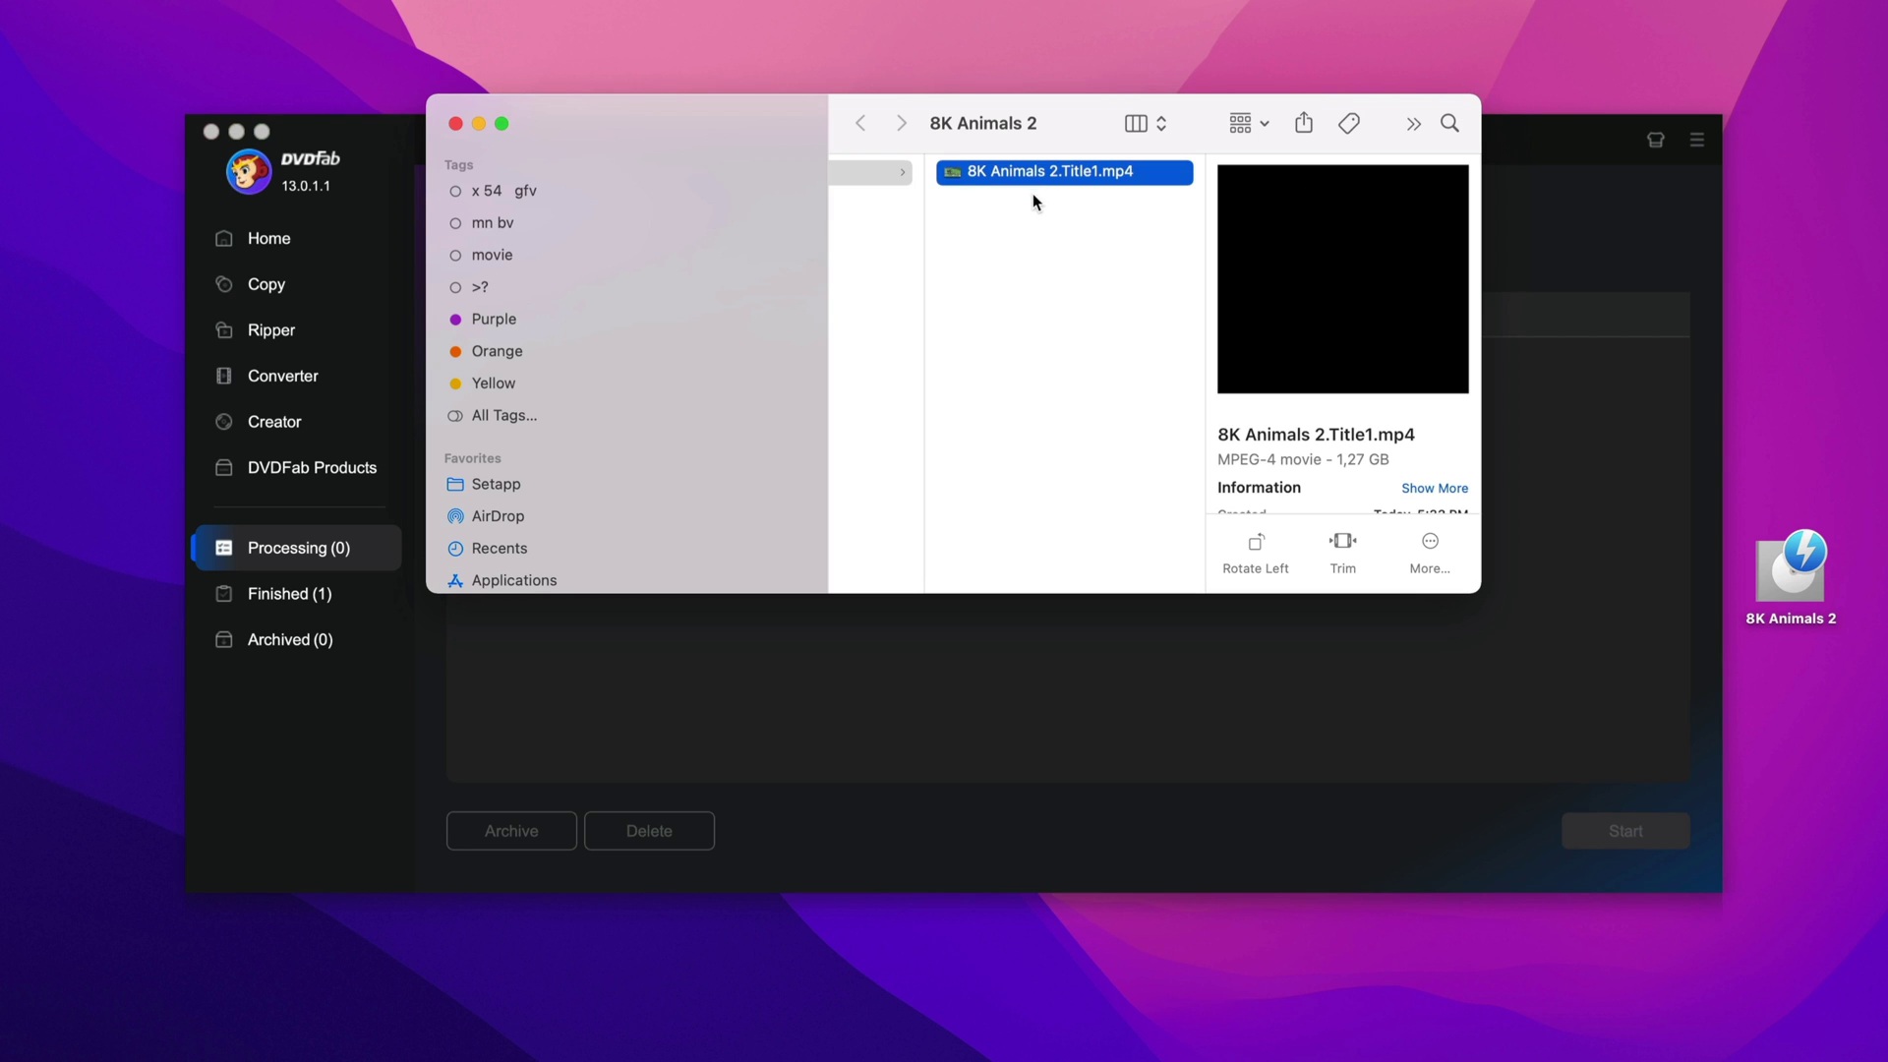
key("space")
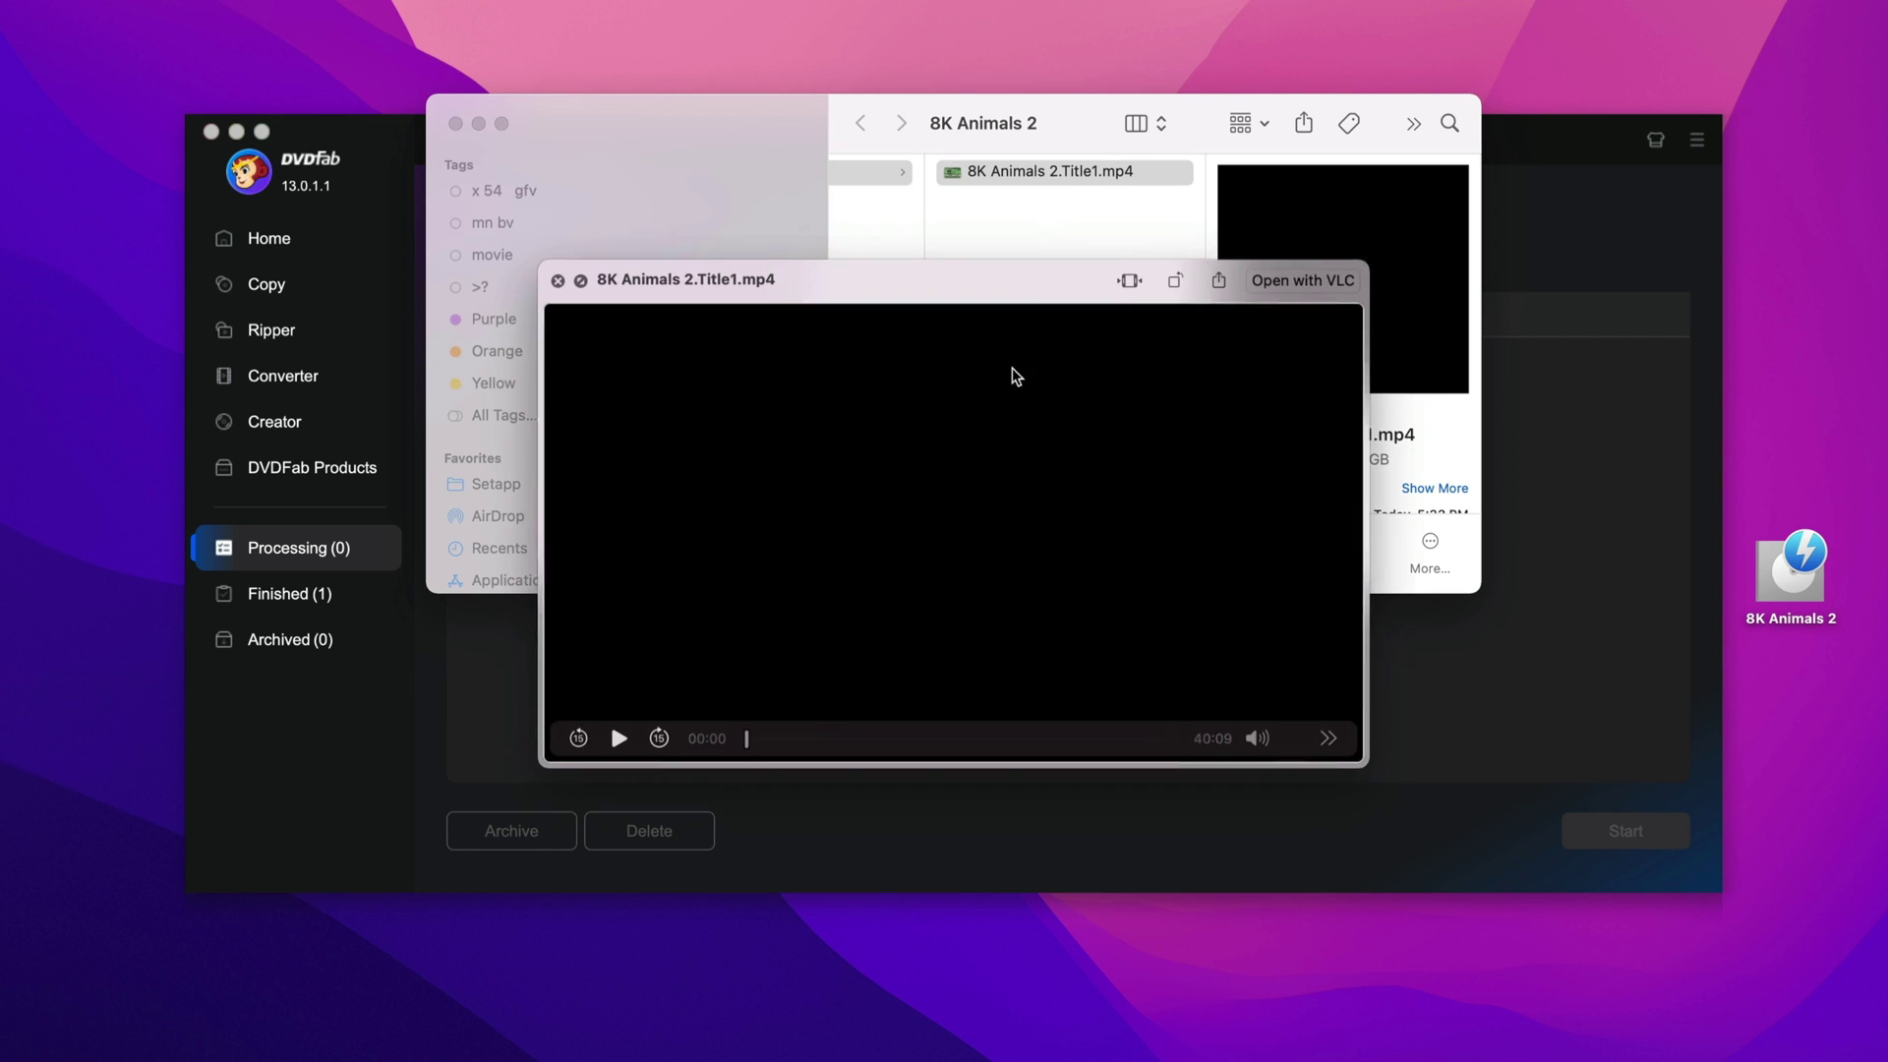
left_click(791, 743)
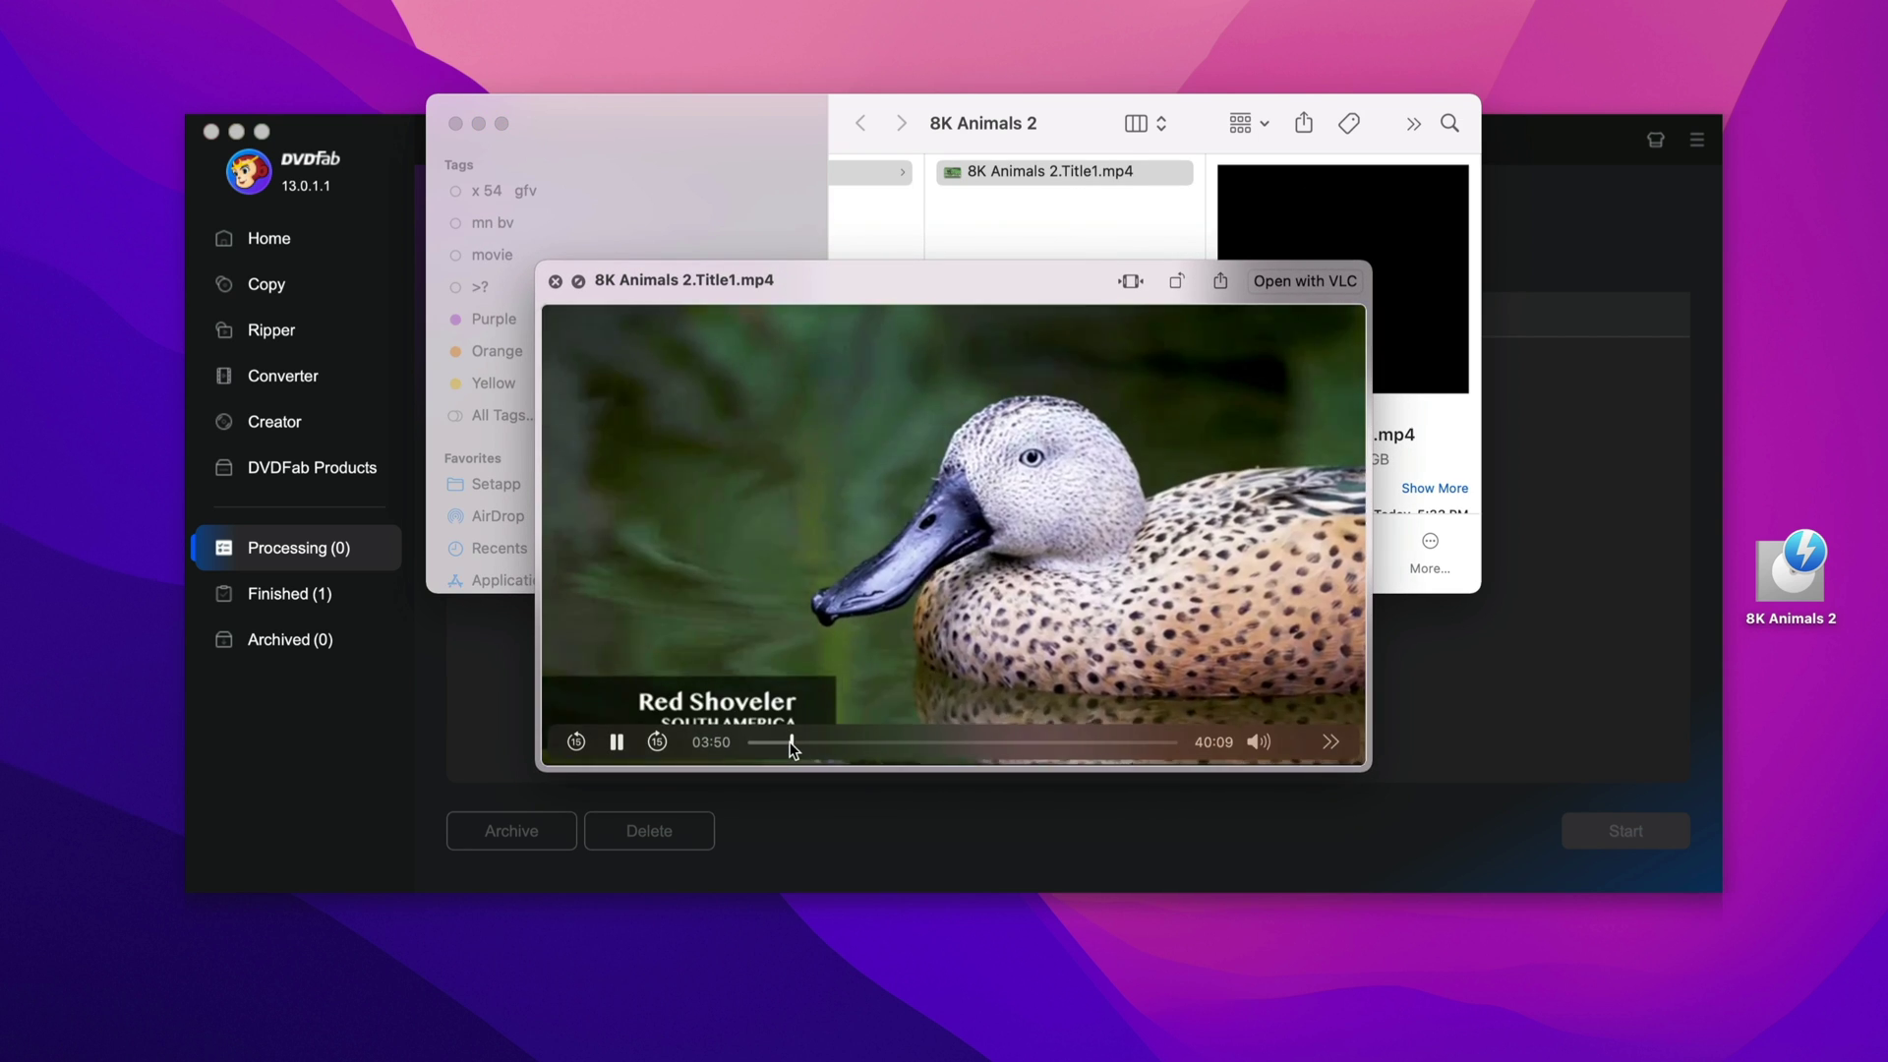
left_click(812, 741)
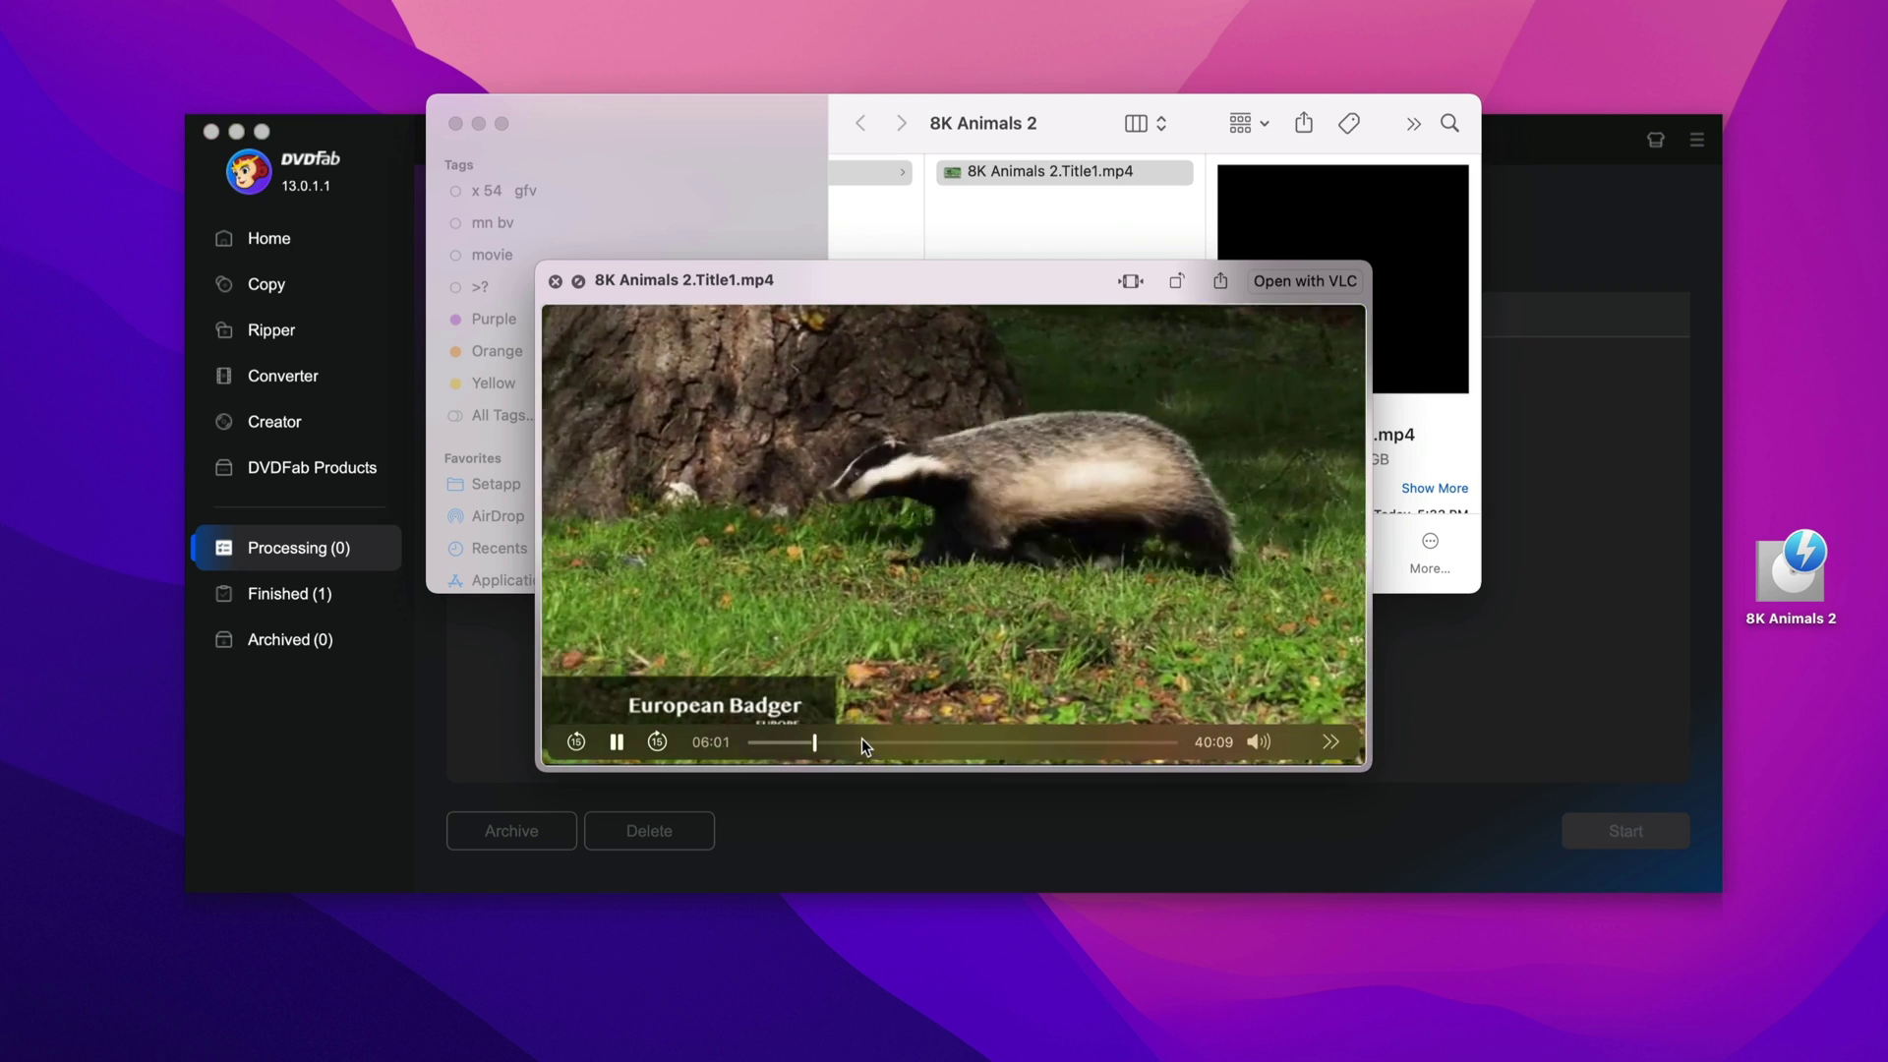
left_click(862, 741)
left_click(917, 737)
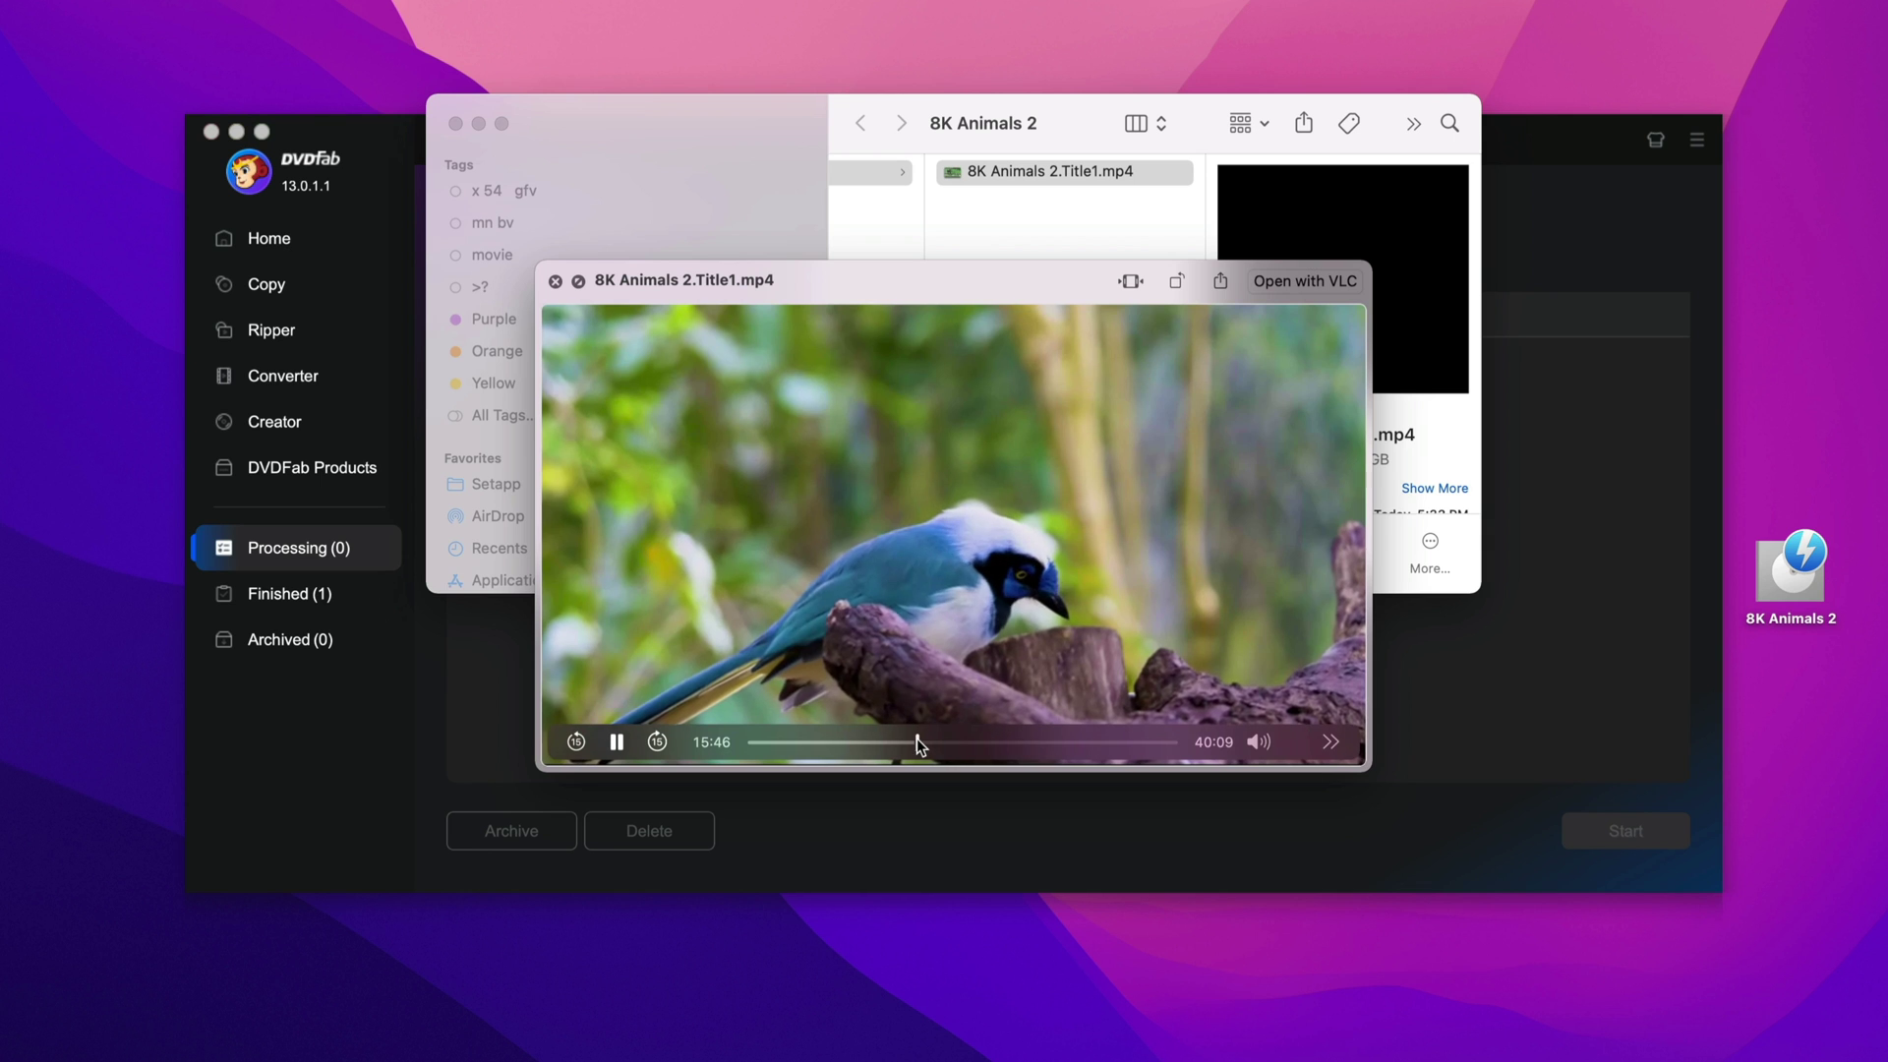
left_click(952, 736)
left_click(1014, 738)
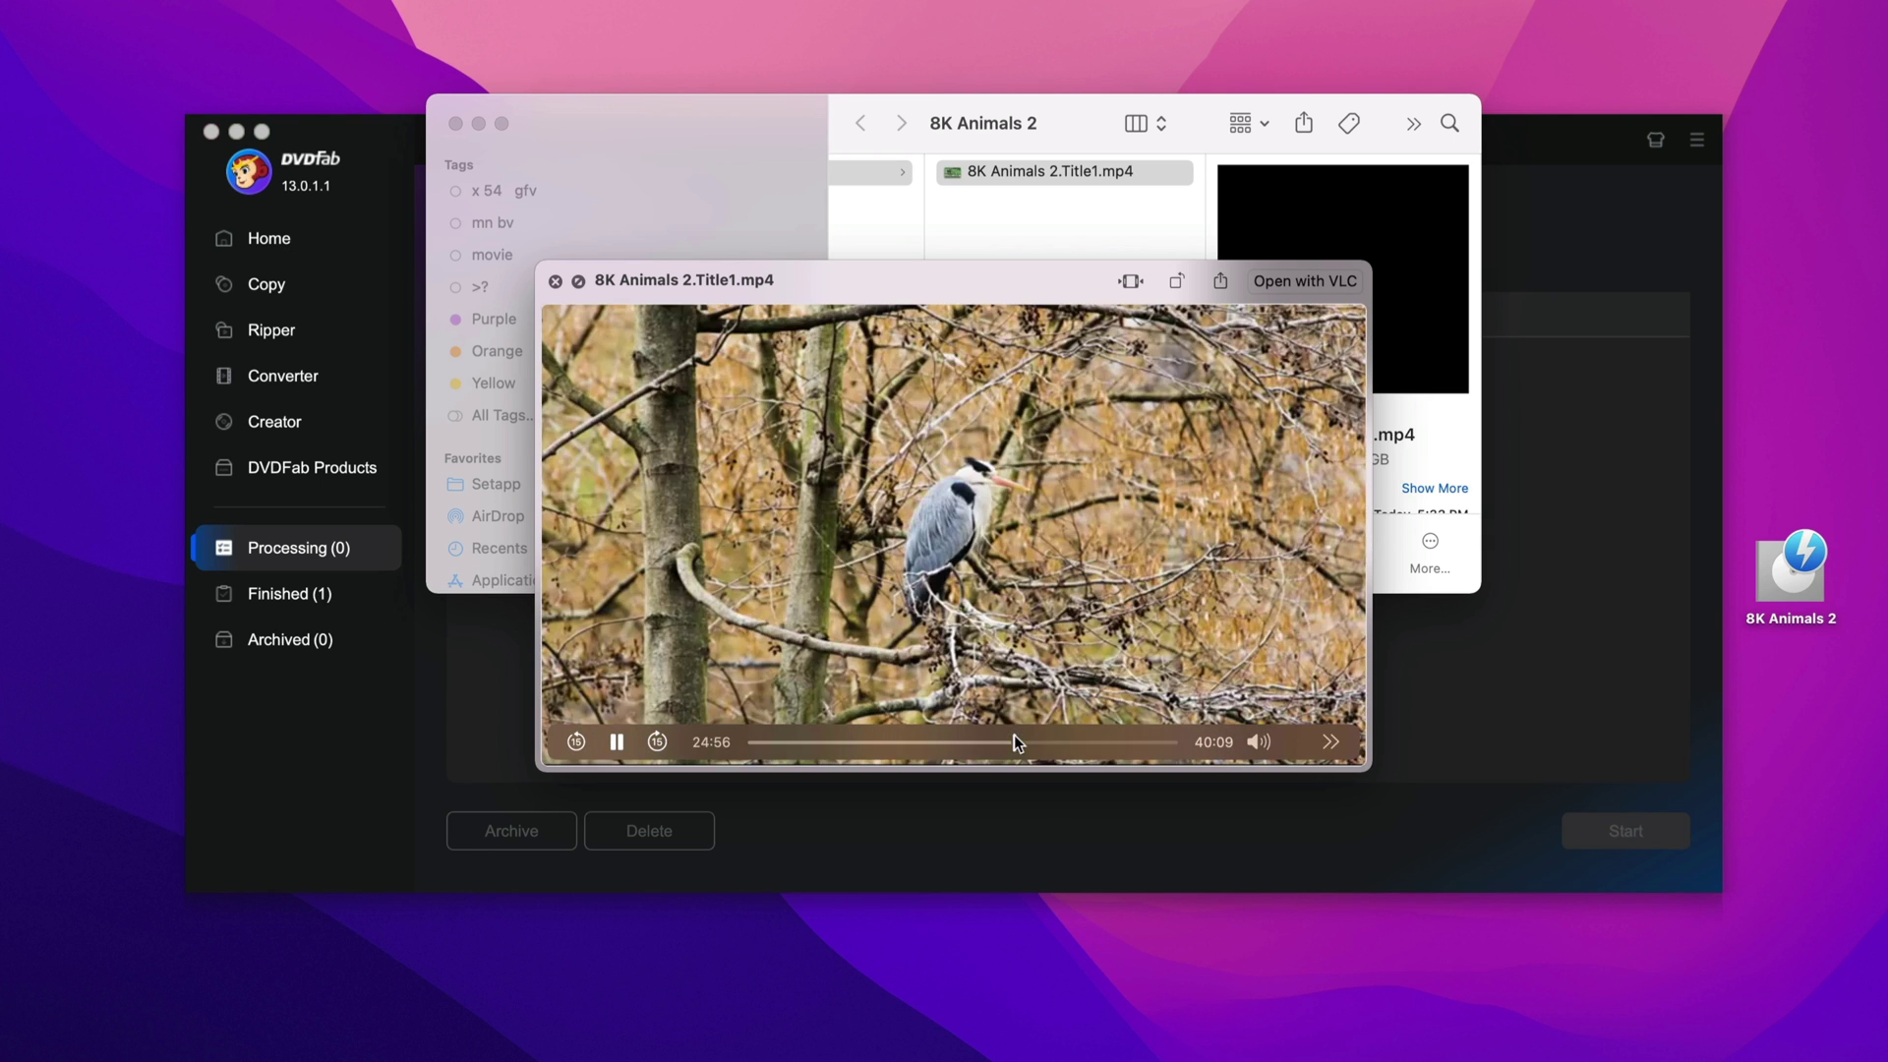
left_click(1077, 737)
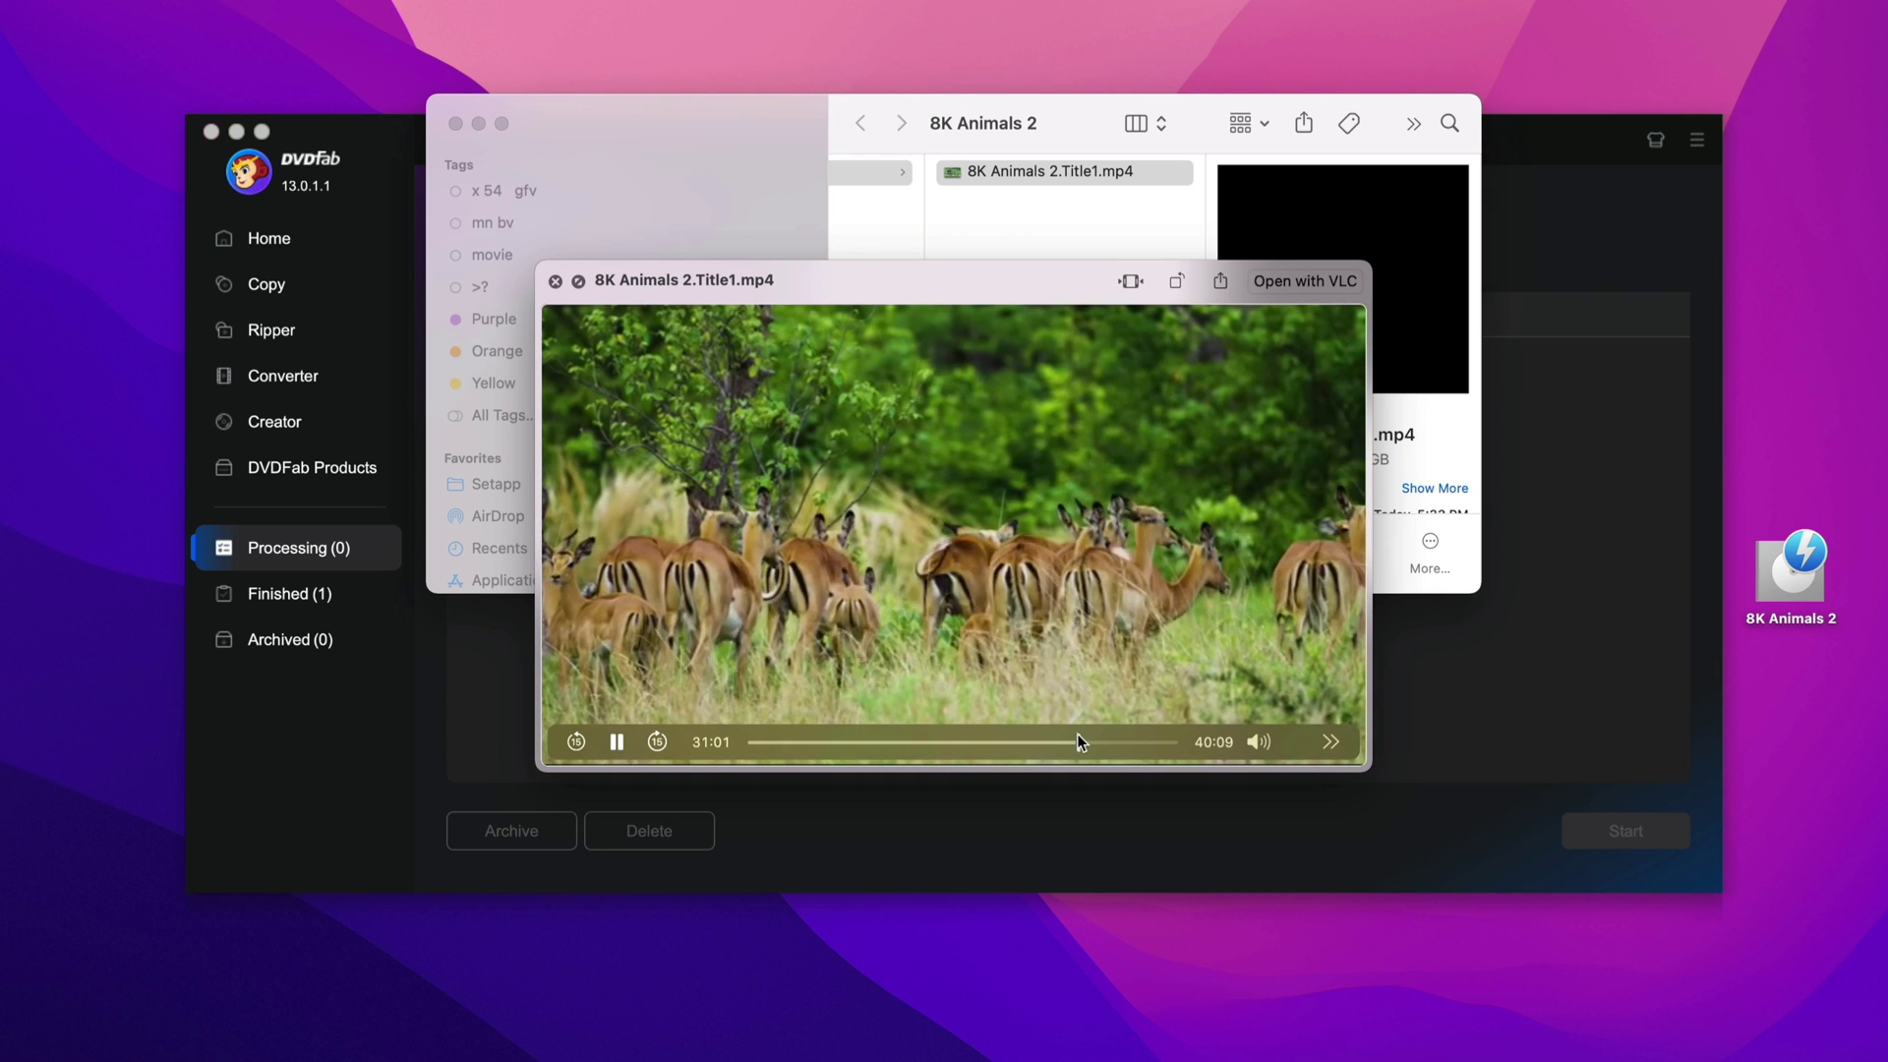
left_click(555, 282)
left_click(457, 123)
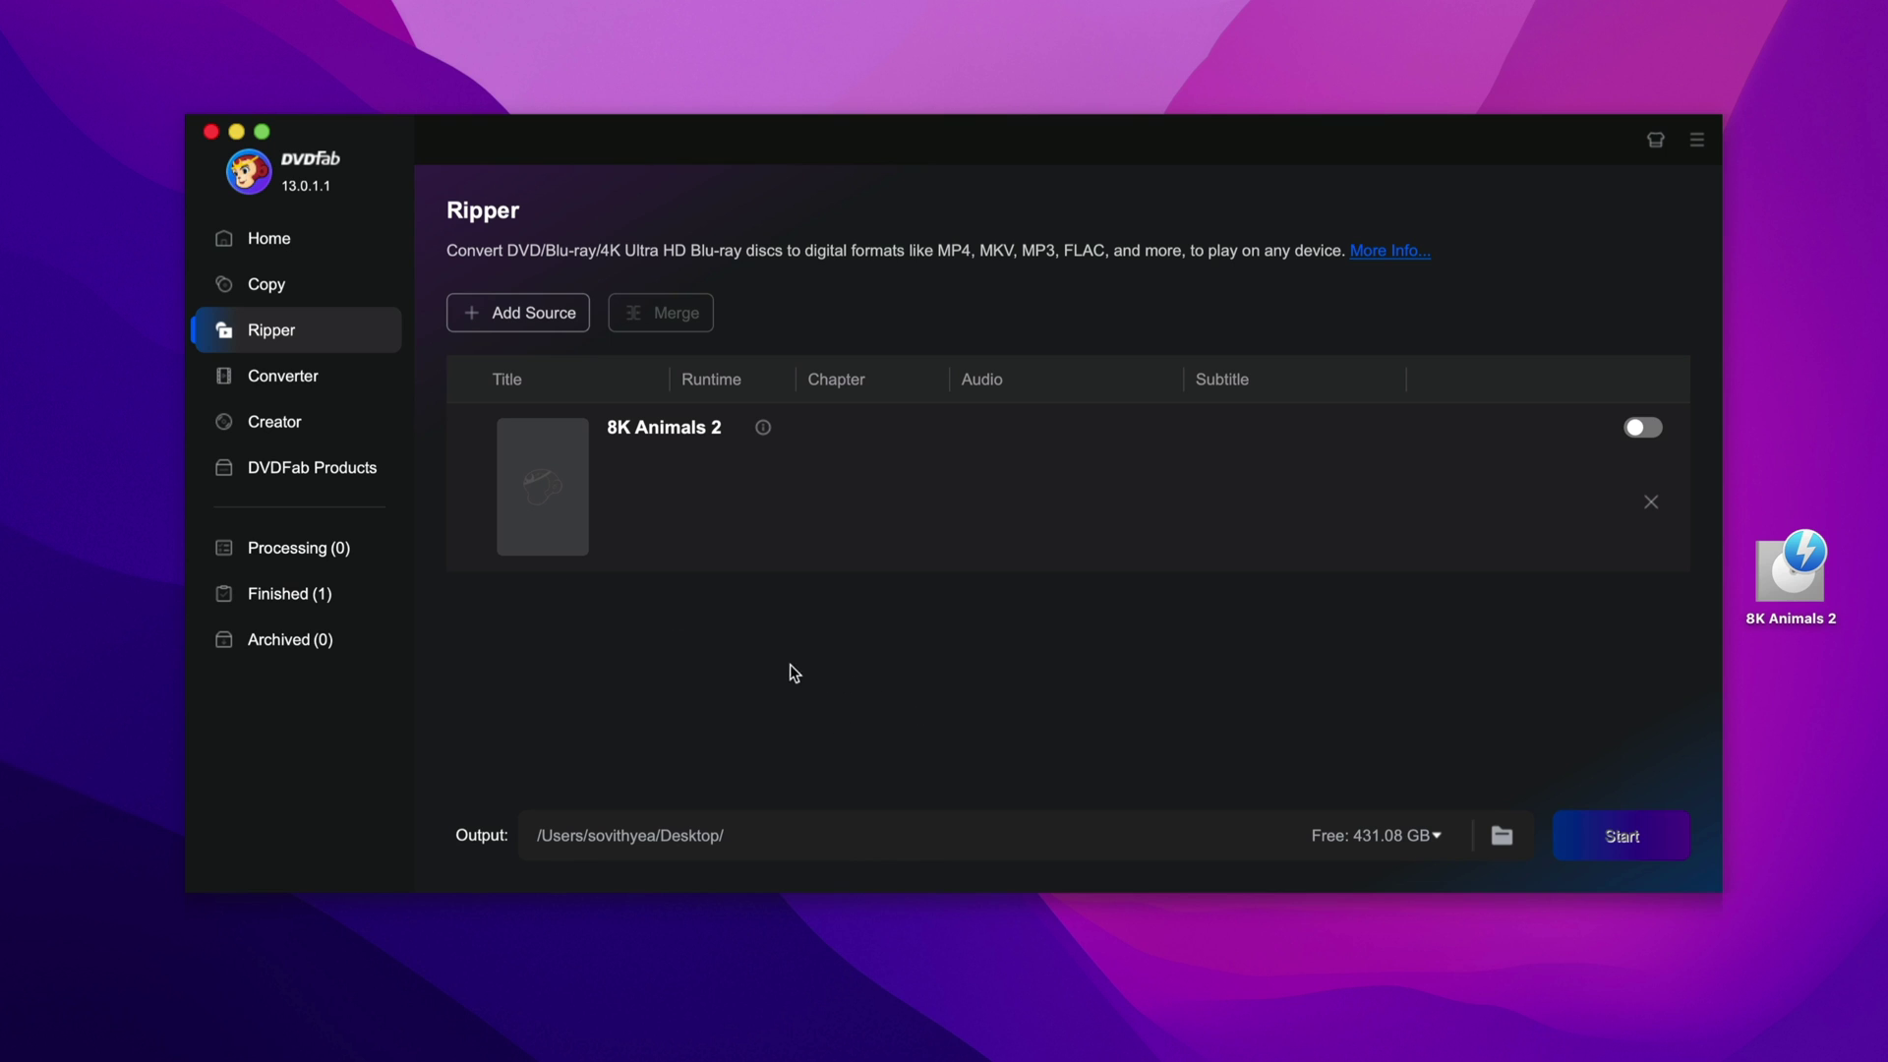
mouse_move(590, 506)
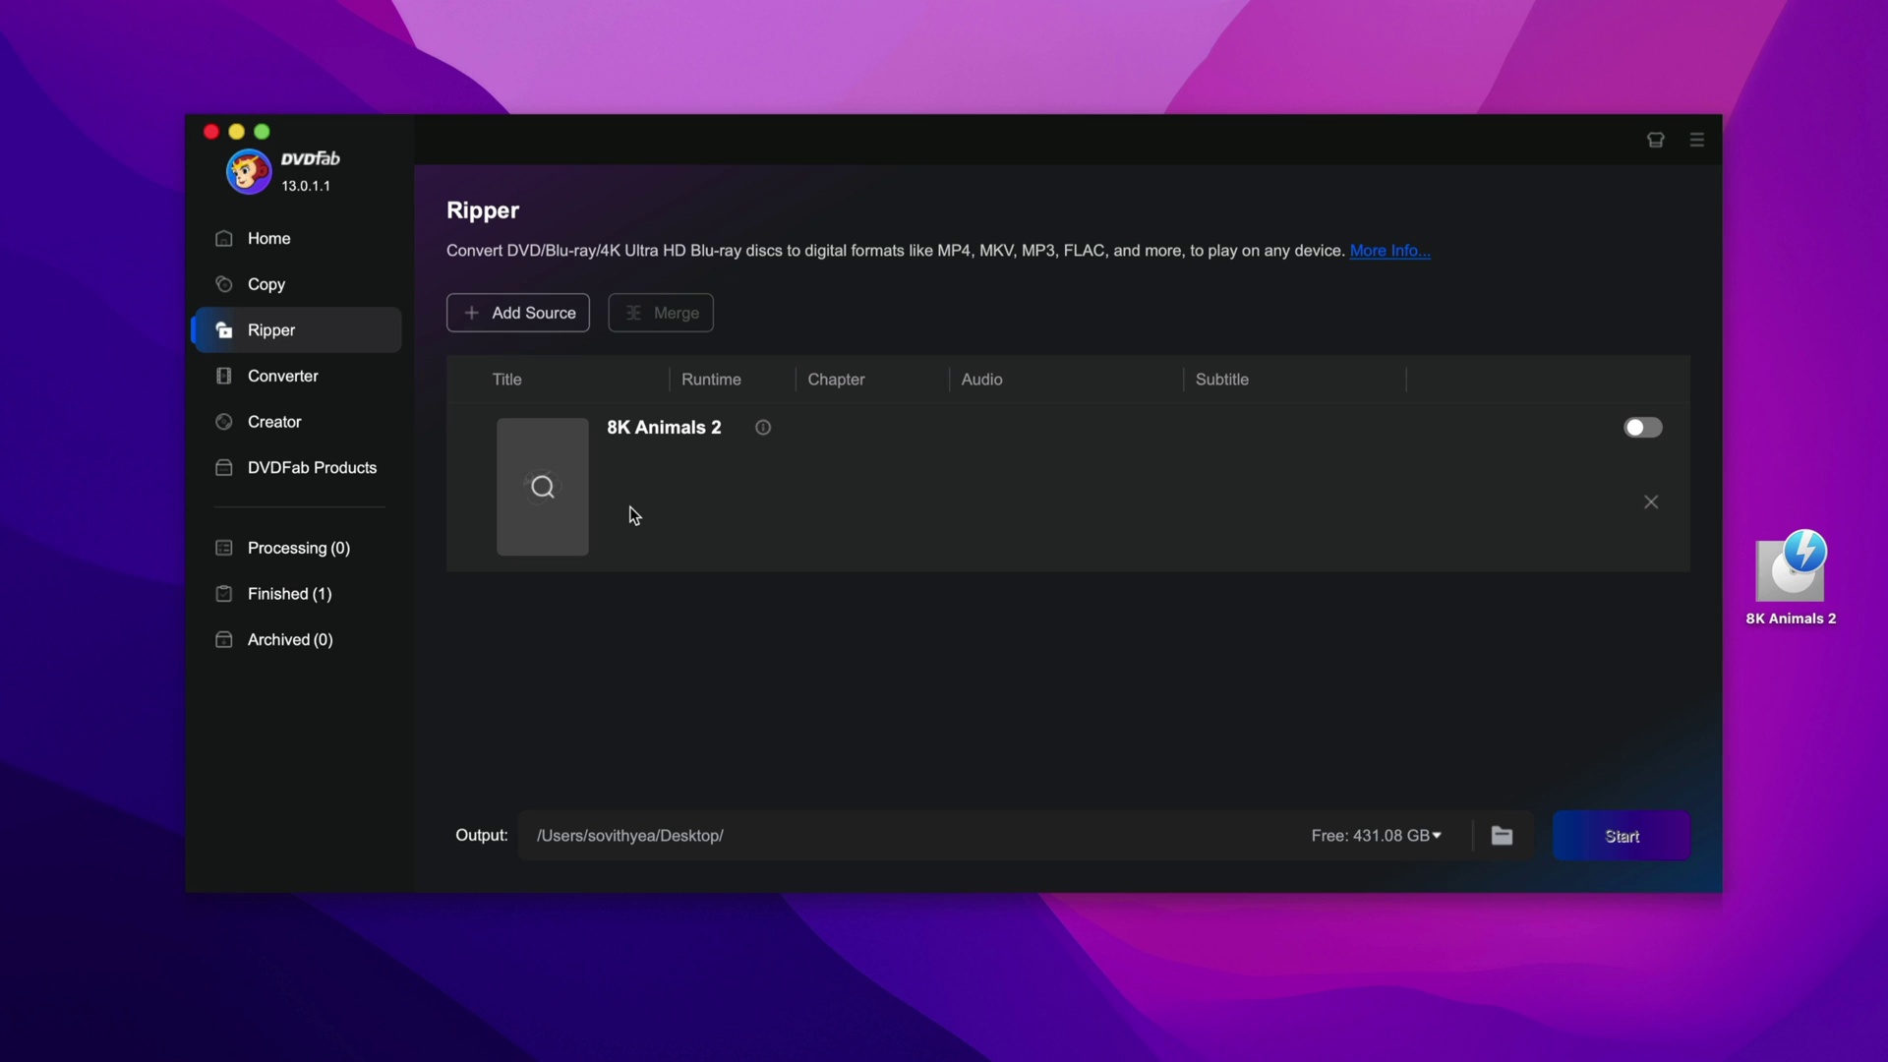